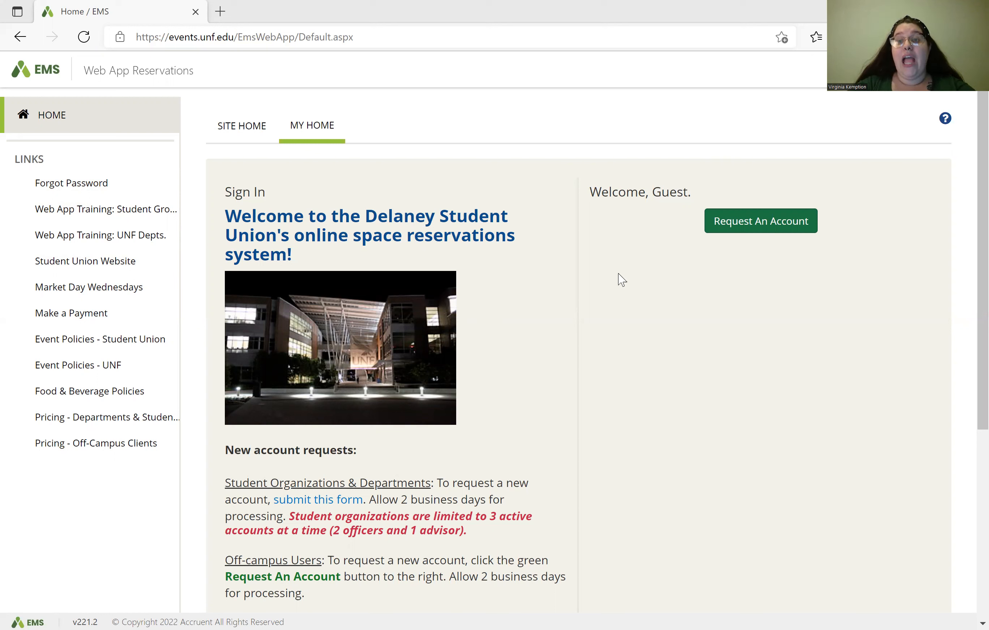
# Step: Bring up the Request An Account form from the guest home page
pyautogui.click(791, 236)
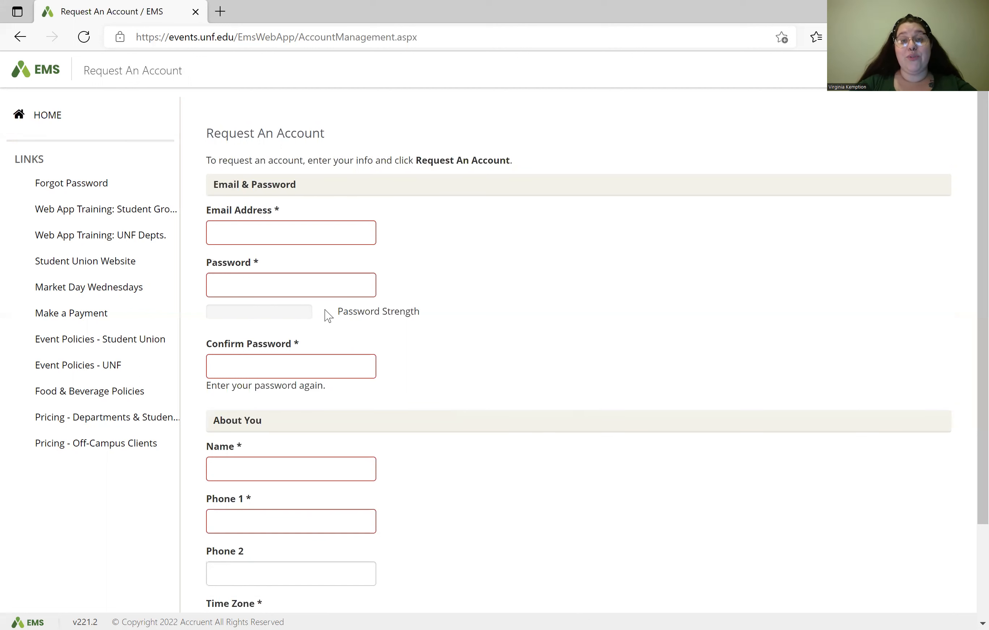
# Step: Skim the account request fields, then go back Home to the sign-in form without submitting
pyautogui.scroll(-3, 322, 353)
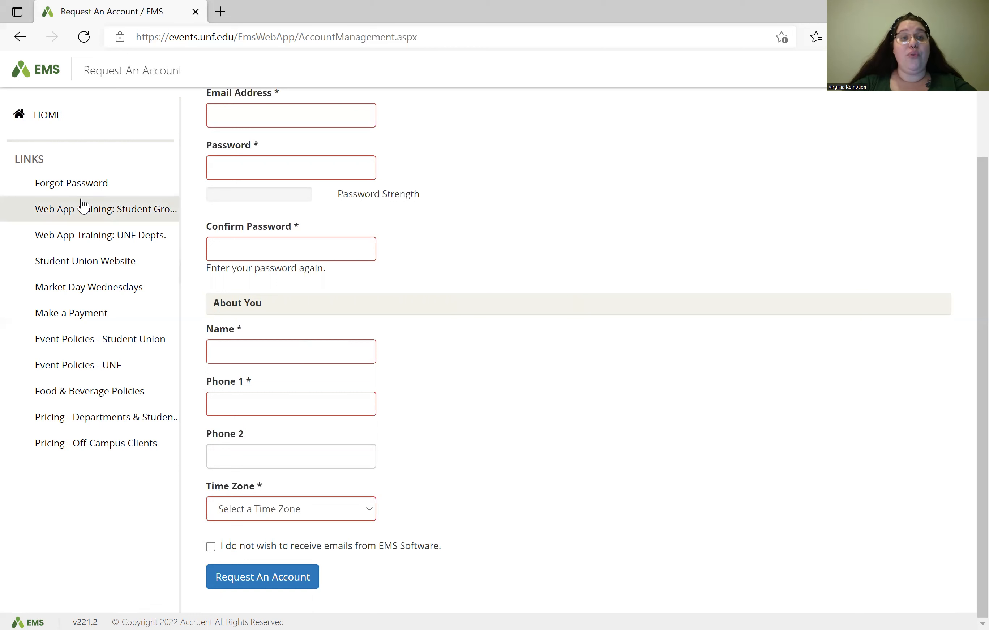
pyautogui.click(88, 128)
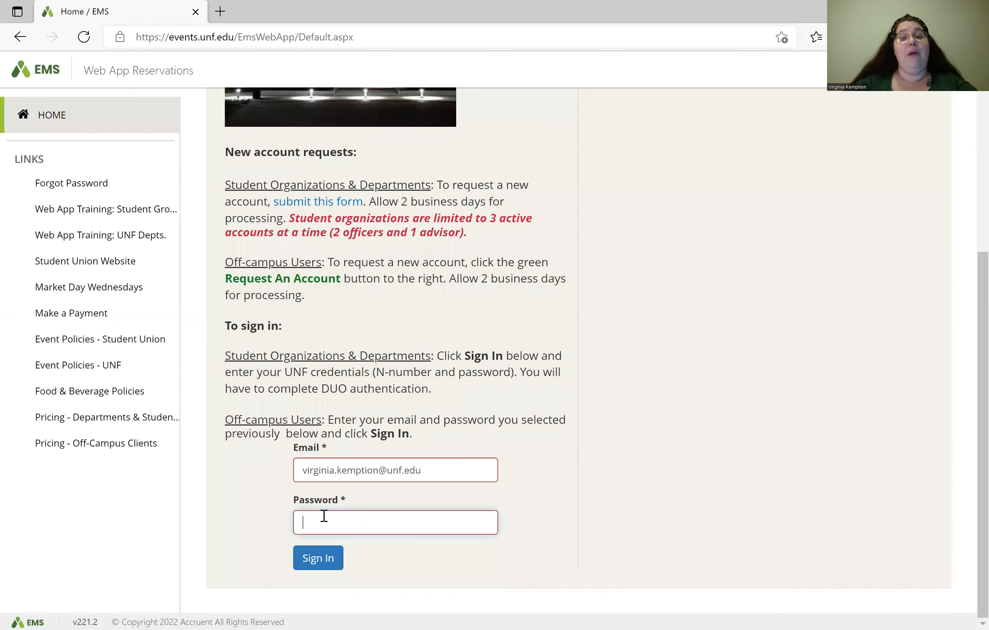
# Step: Sign in with the account password and show the My Home help on templates and bookings
pyautogui.write('••••••••••••••••••')
pyautogui.press('Return')
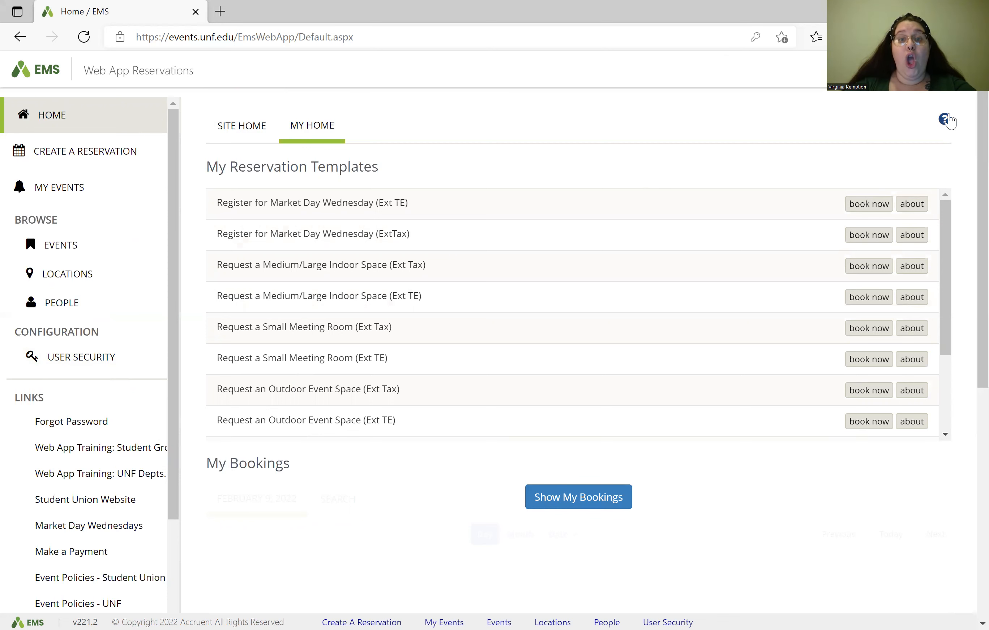
pyautogui.click(946, 120)
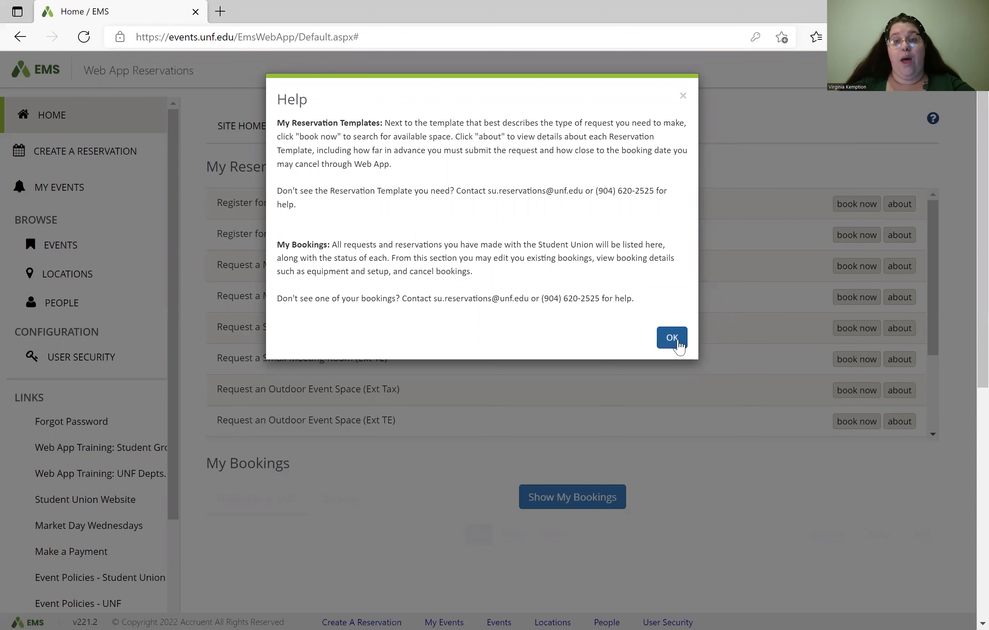
# Step: Close the Help dialog and scroll through the My Reservation Templates list
pyautogui.click(679, 345)
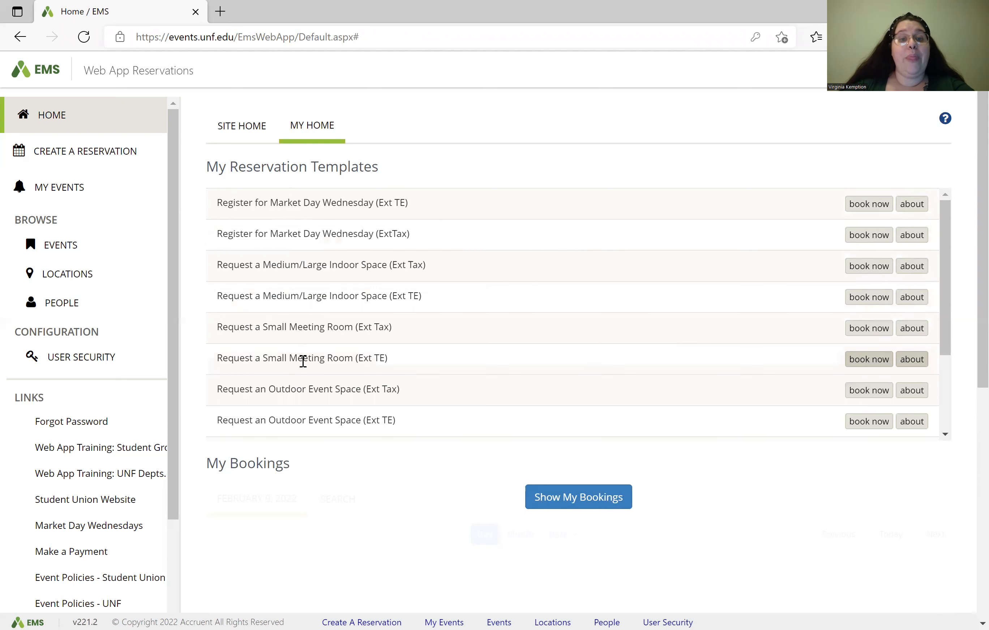
pyautogui.scroll(-3, 303, 360)
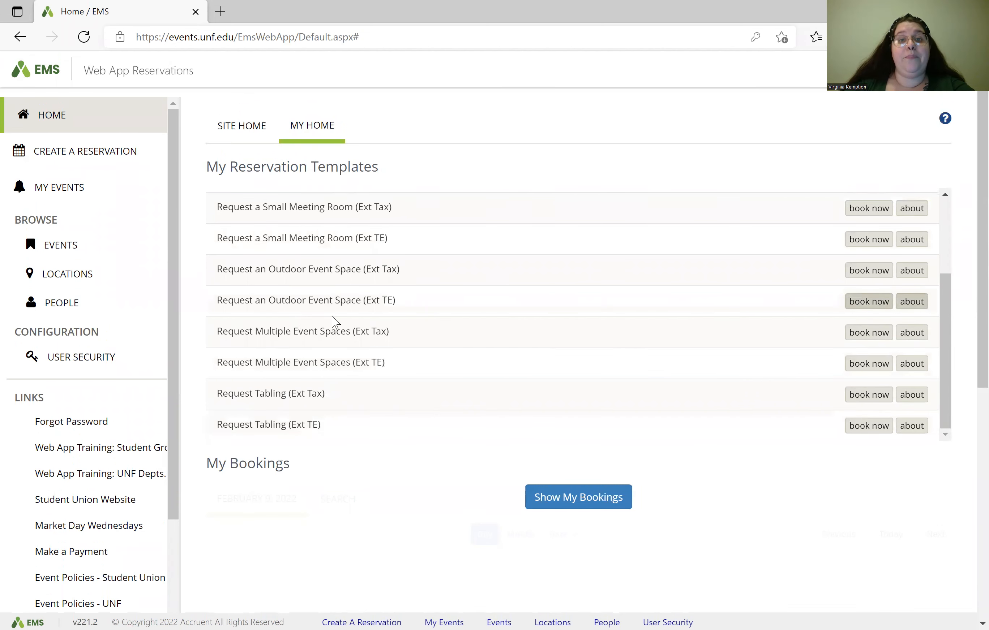
pyautogui.scroll(3, 333, 322)
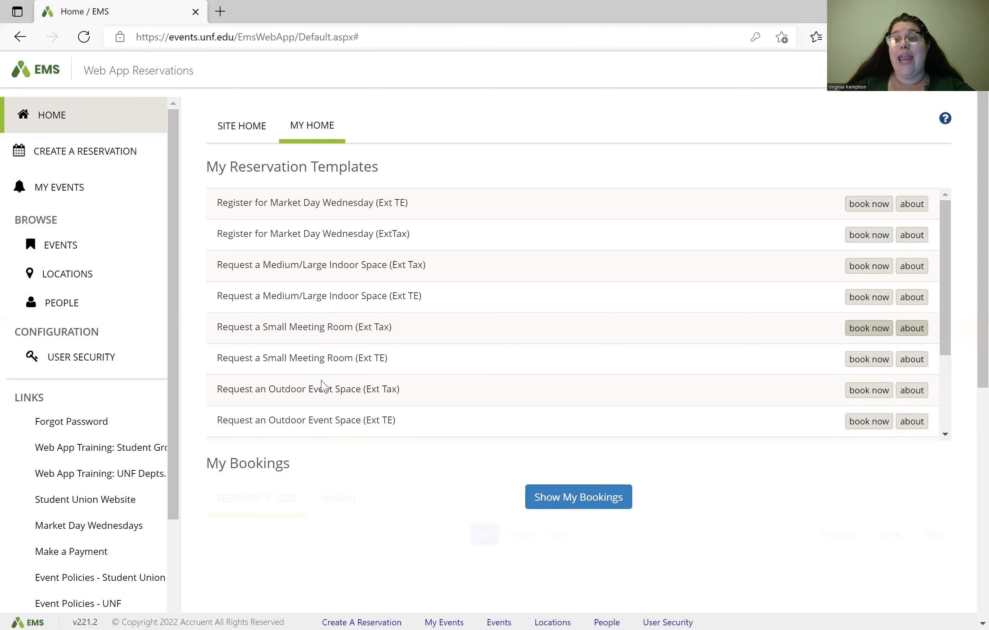
pyautogui.click(925, 213)
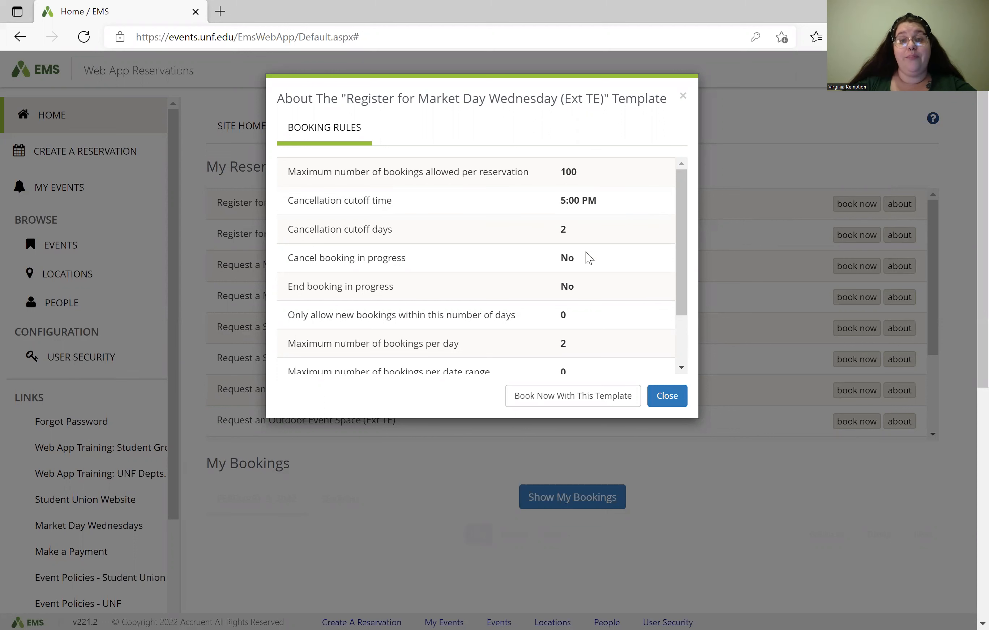
pyautogui.scroll(-2, 592, 272)
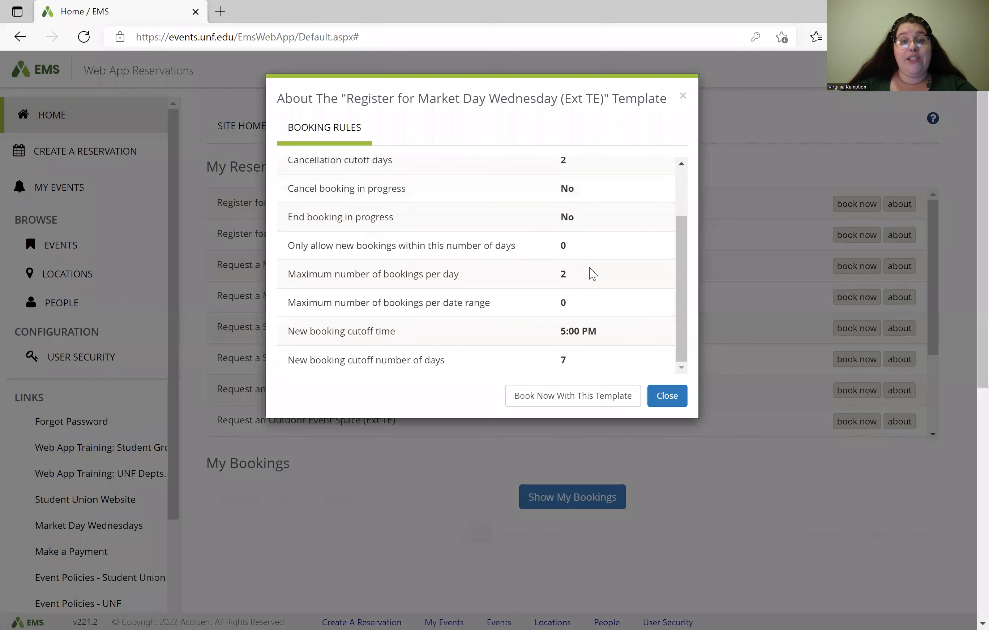
pyautogui.scroll(-1, 592, 274)
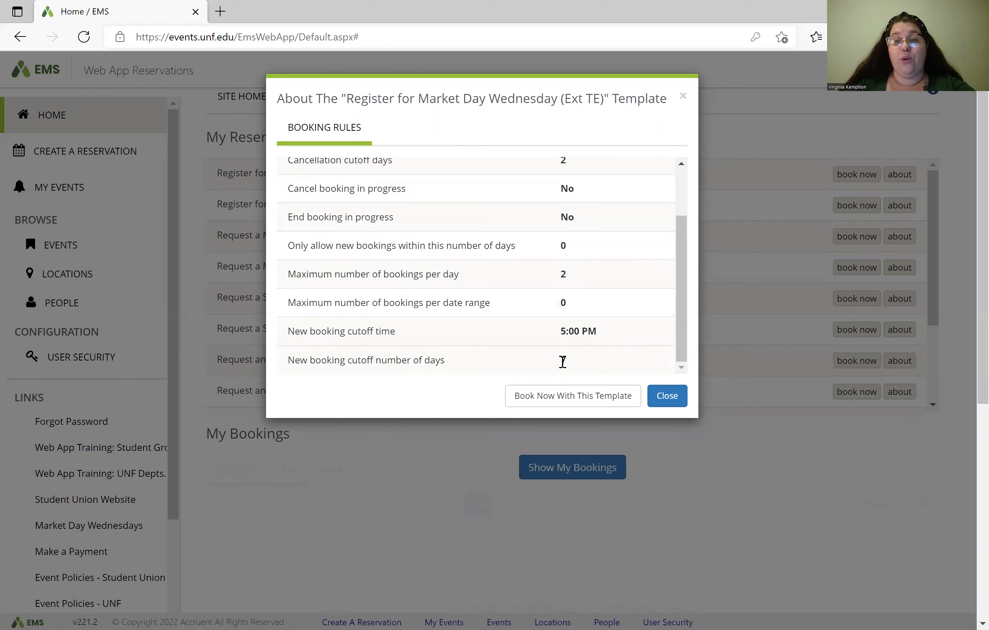
pyautogui.click(664, 397)
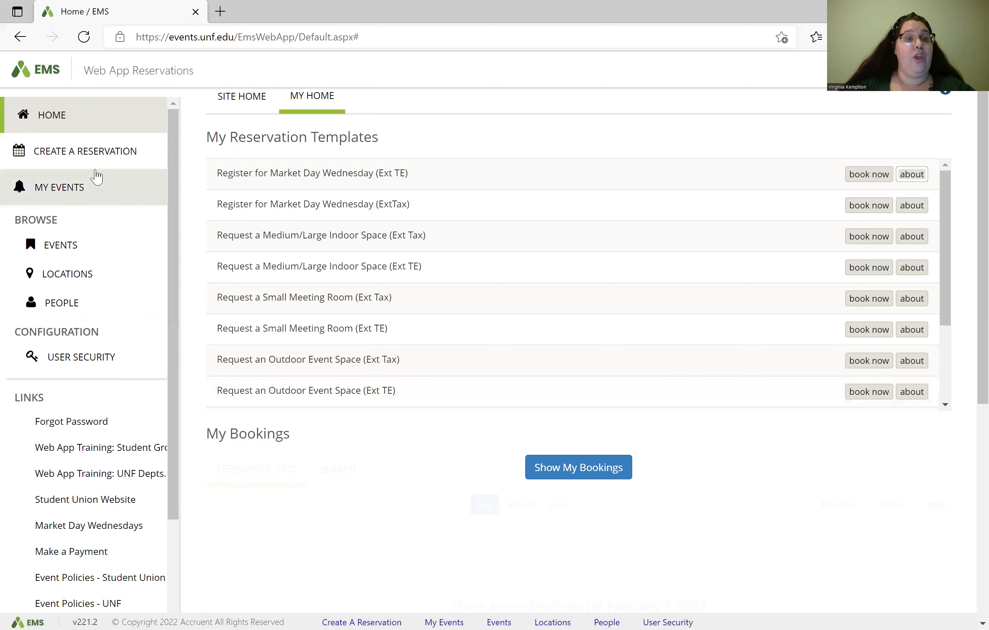
# Step: Open MD UNF Student Union (Test) from My Events and scroll down to its booth bookings
pyautogui.click(92, 186)
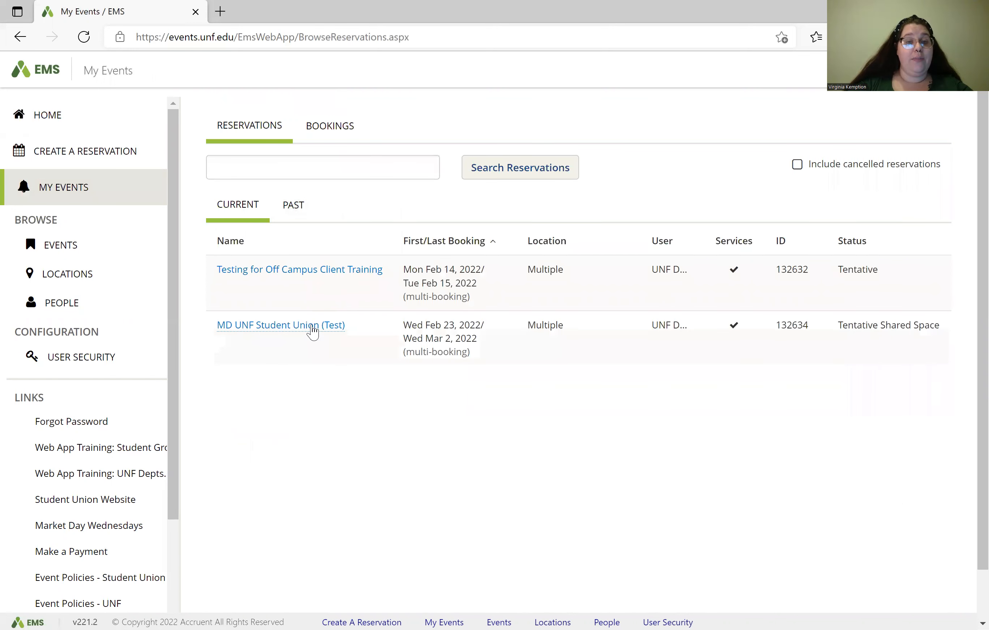
pyautogui.click(312, 329)
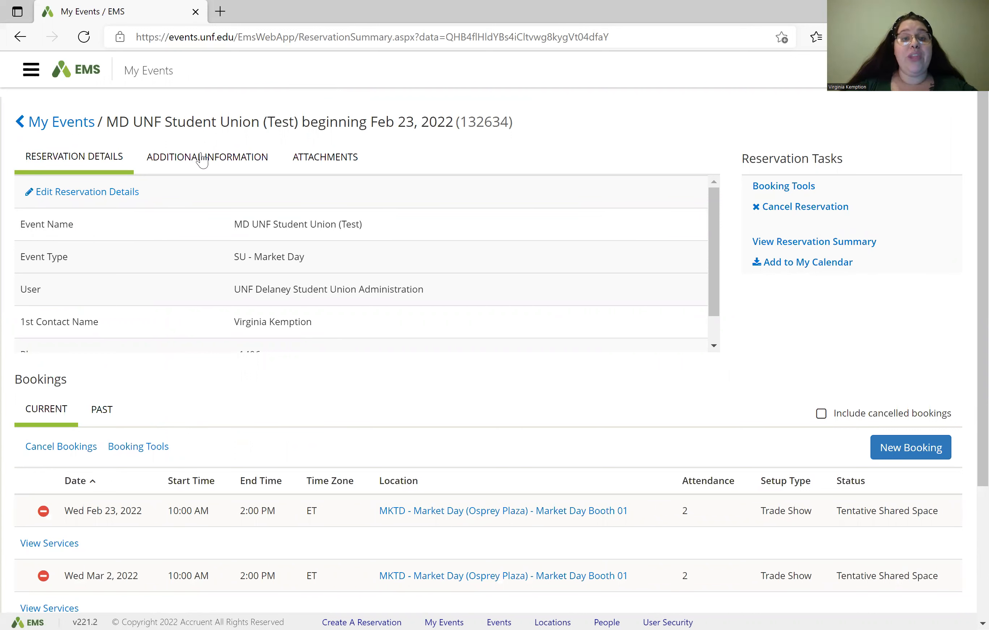
pyautogui.moveTo(232, 296)
pyautogui.mouseDown()
pyautogui.moveTo(284, 289)
pyautogui.moveTo(239, 301)
pyautogui.mouseUp()
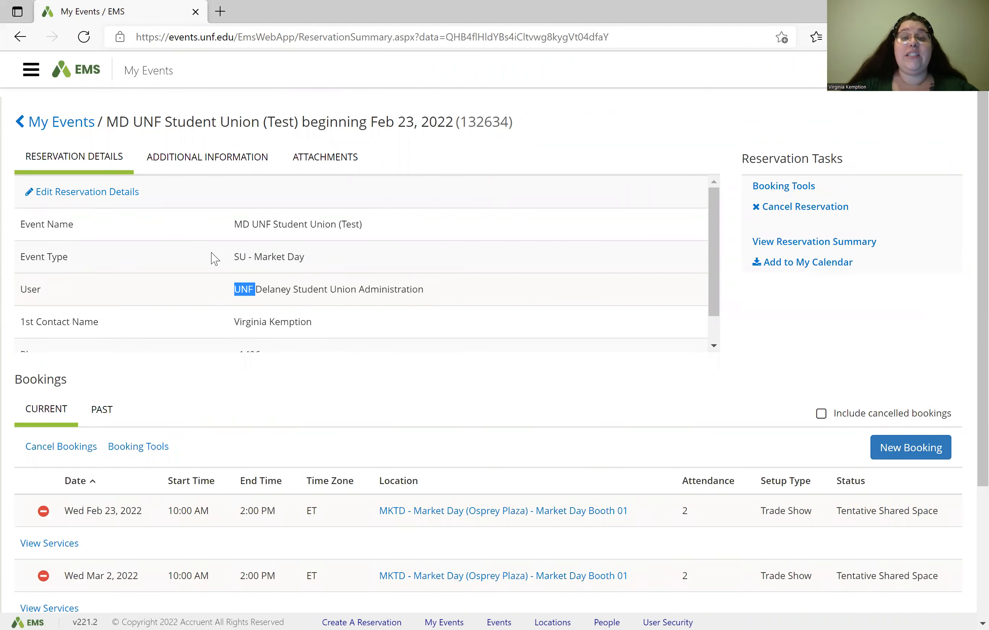
pyautogui.moveTo(458, 123); pyautogui.dragTo(512, 128)
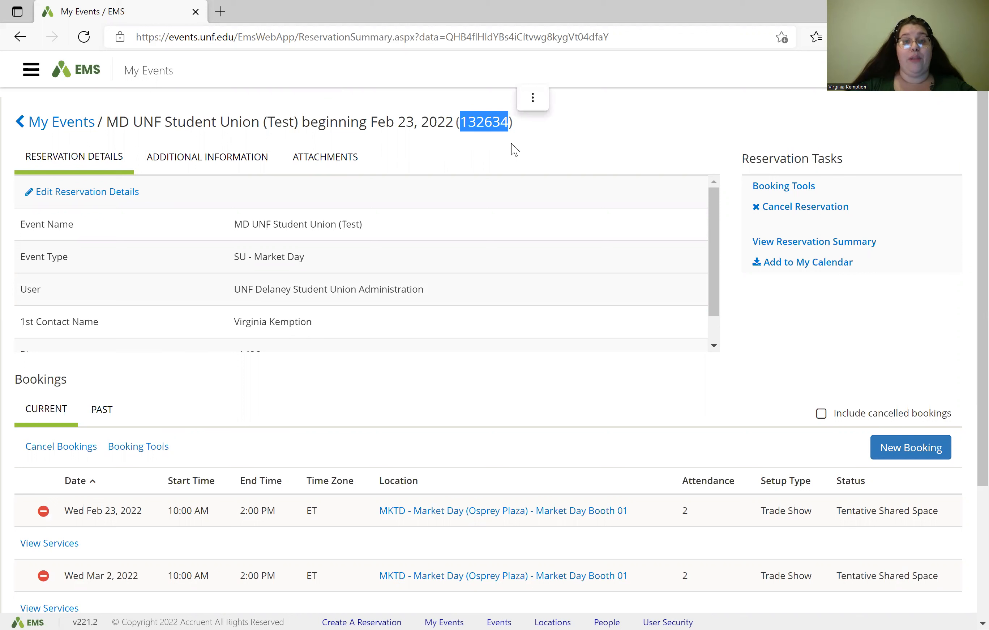
pyautogui.click(514, 150)
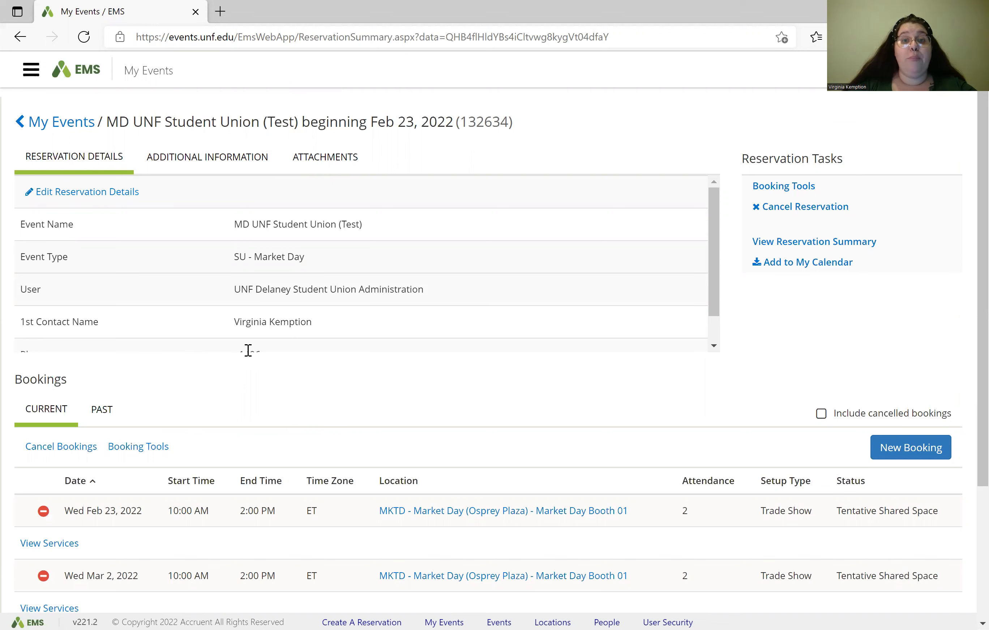
pyautogui.scroll(-1, 248, 349)
pyautogui.scroll(-3, 247, 407)
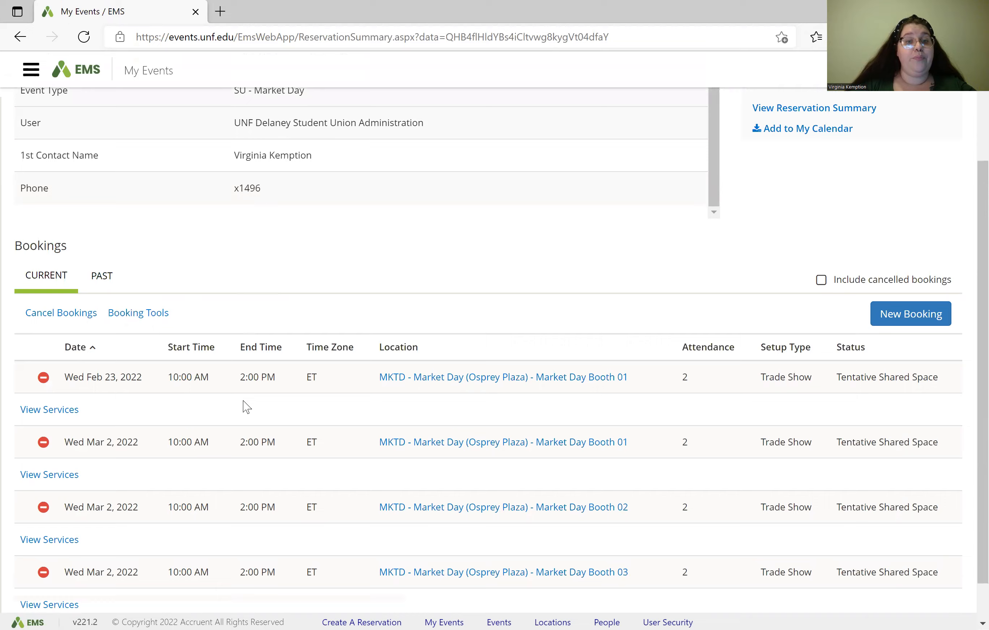
pyautogui.scroll(-1, 247, 407)
pyautogui.scroll(-1, 245, 401)
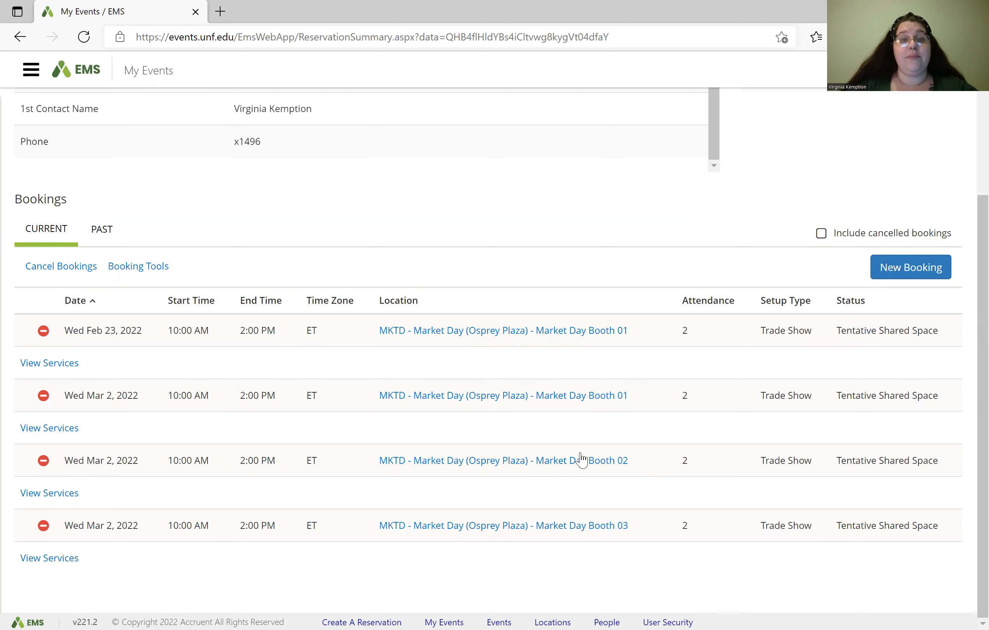
# Step: Review the Feb 23 booth booking's services, then return via My Events to Home
pyautogui.click(66, 364)
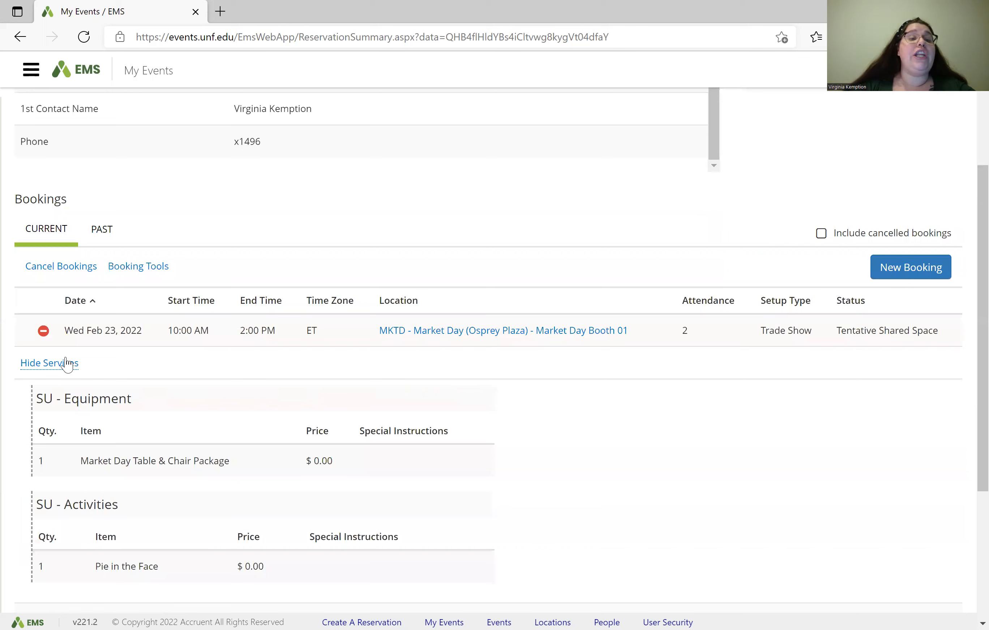
pyautogui.scroll(-1, 110, 361)
pyautogui.scroll(-2, 112, 363)
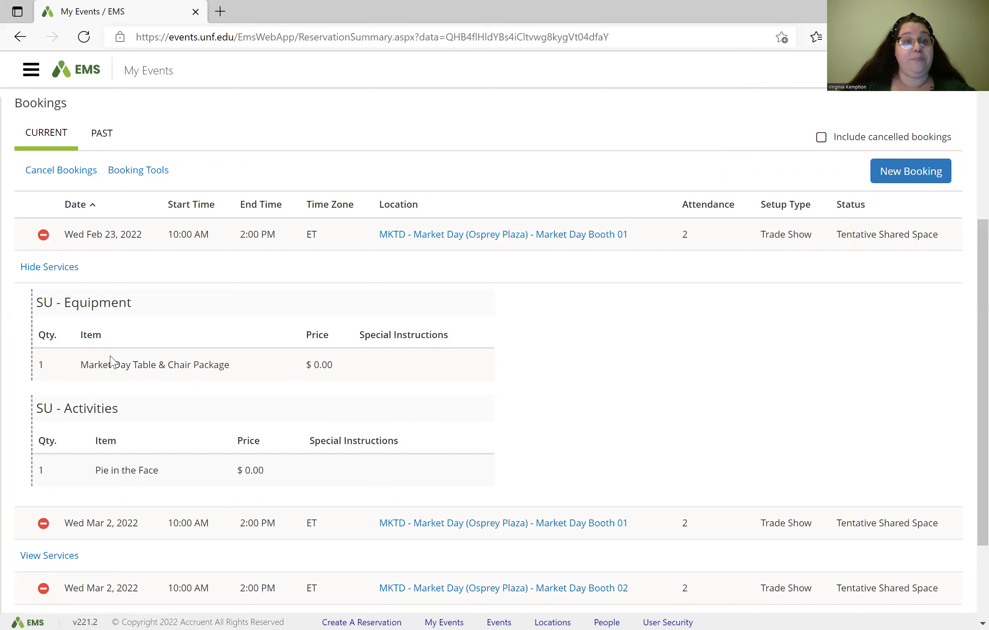
pyautogui.scroll(7, 112, 363)
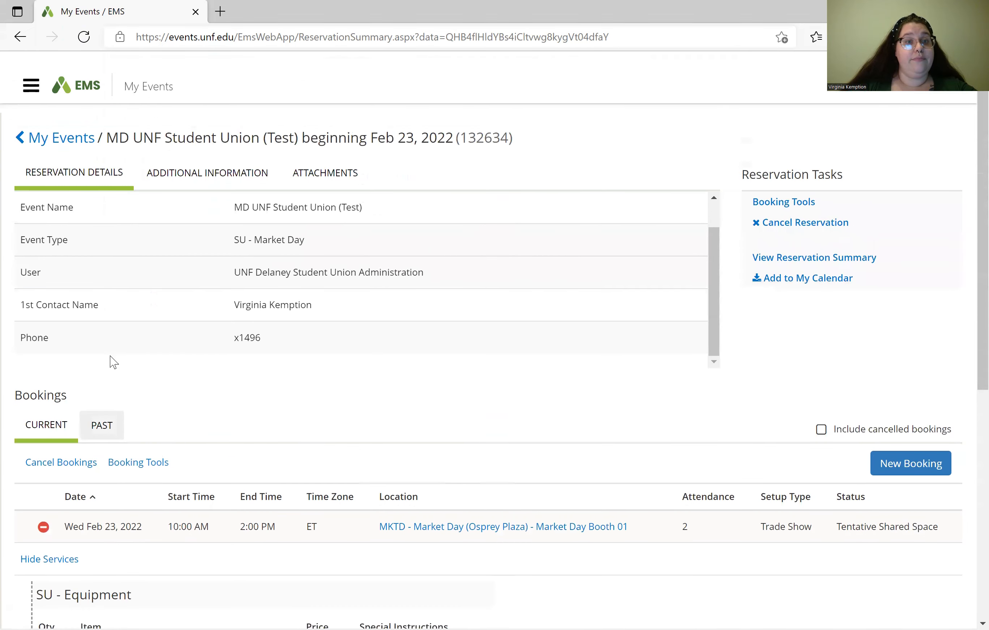
pyautogui.scroll(-1, 112, 363)
pyautogui.click(57, 125)
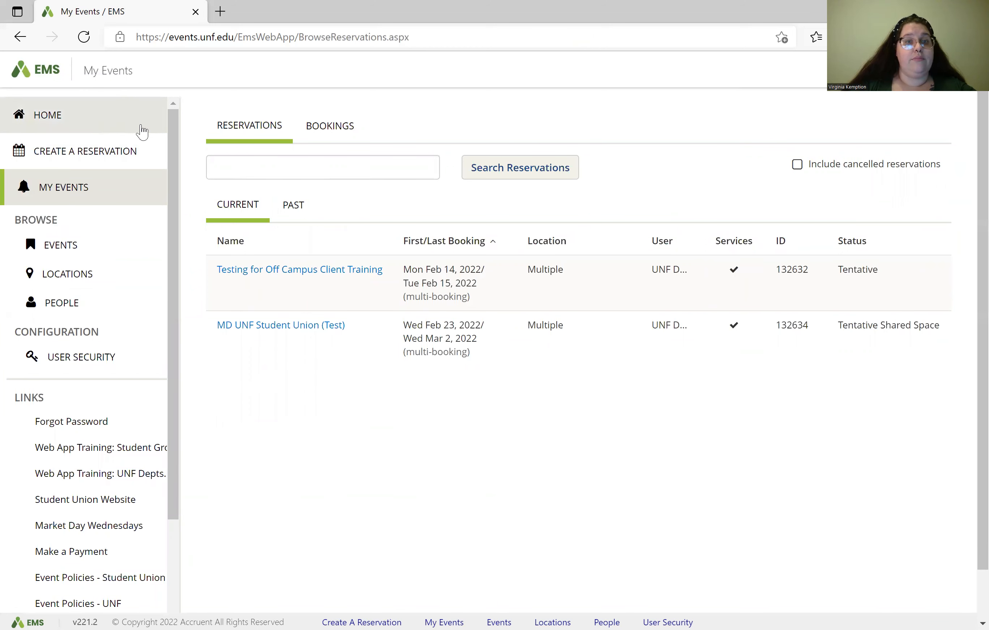
pyautogui.click(142, 126)
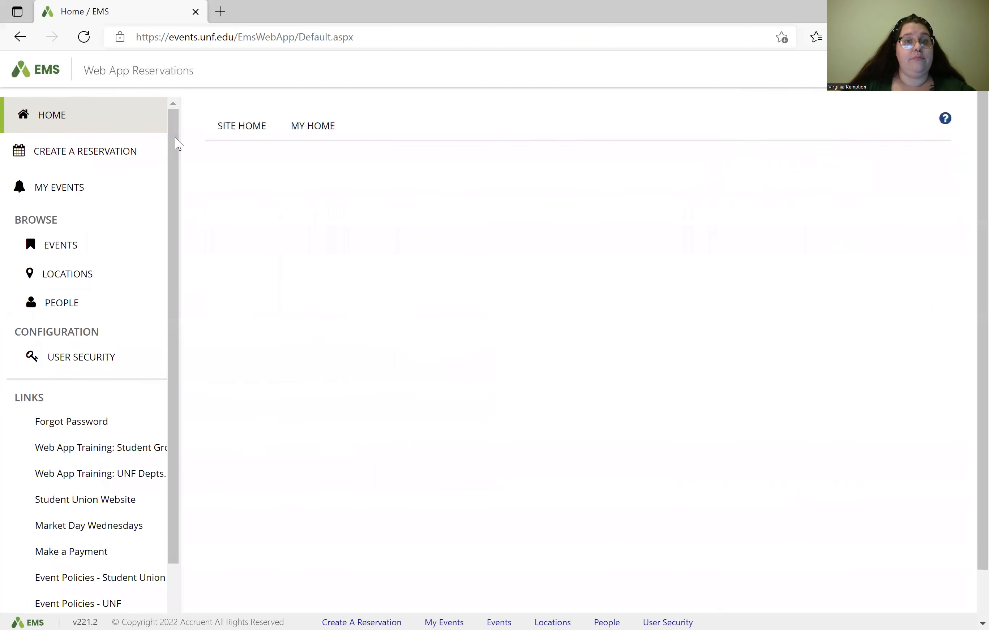
# Step: Go to Create A Reservation to see the twelve available reservation templates
pyautogui.scroll(-1, 291, 171)
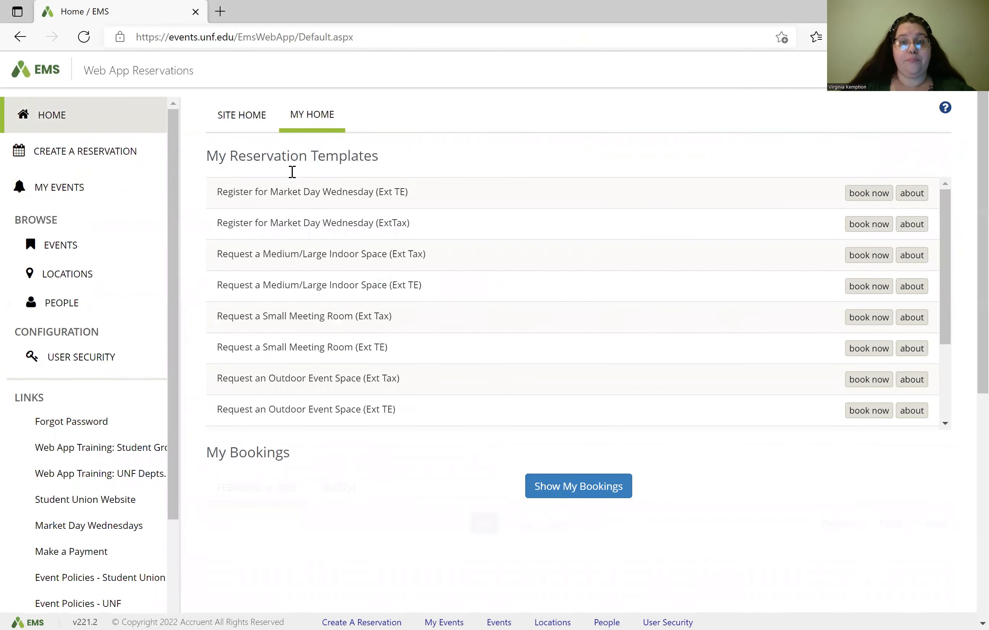
pyautogui.scroll(1, 295, 178)
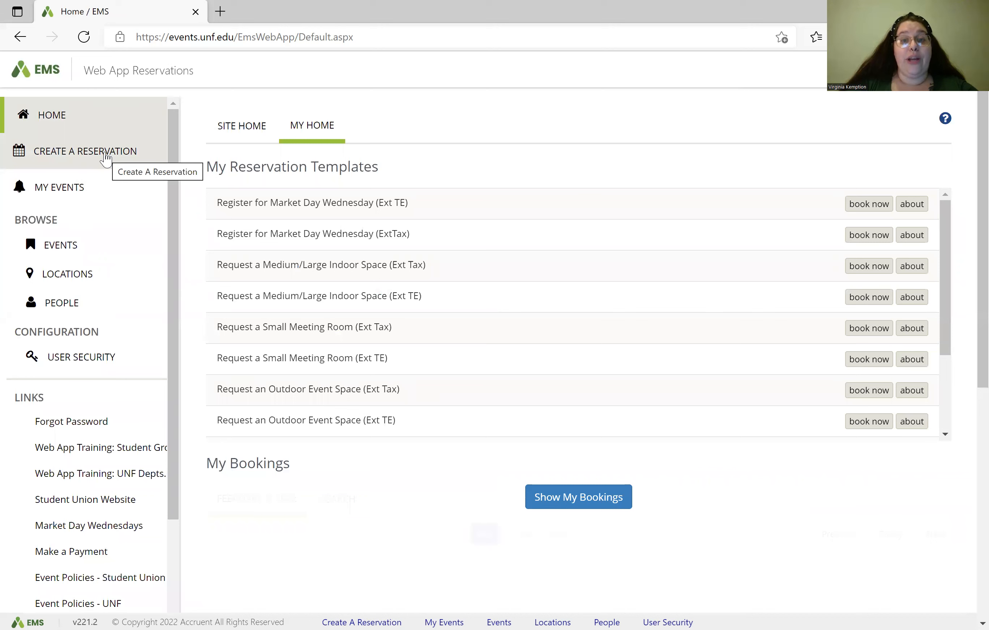
pyautogui.click(106, 153)
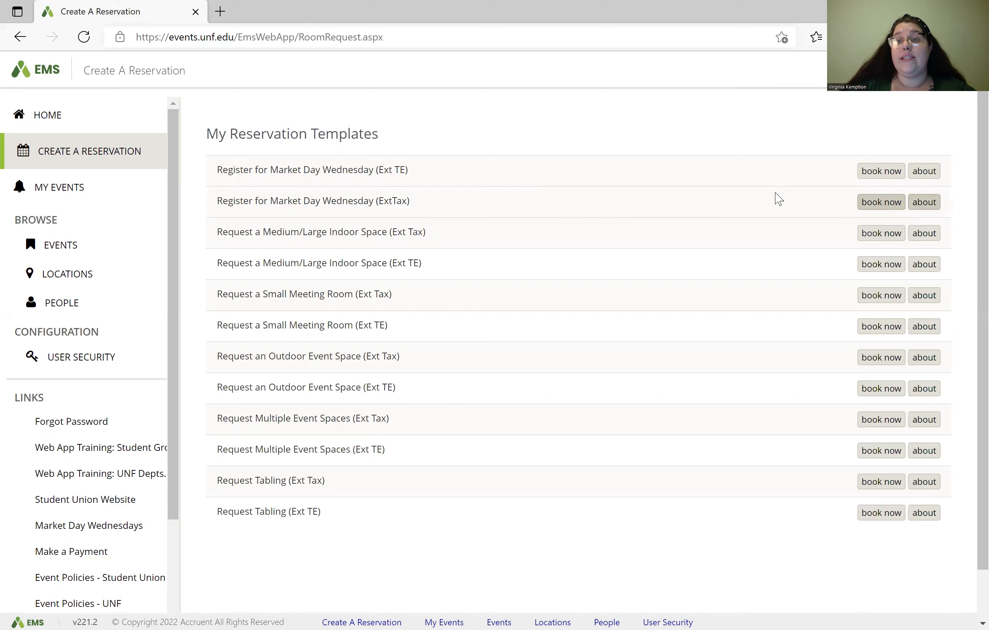
# Step: Start a Register for Market Day Wednesday (ExtTax) booking and bring up its date calendar
pyautogui.click(873, 204)
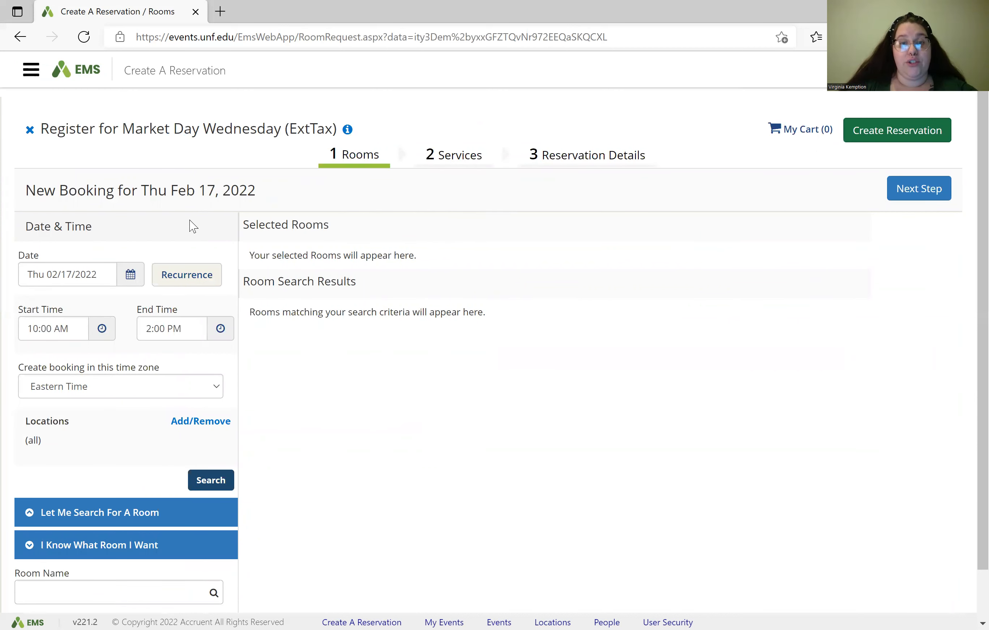
pyautogui.click(135, 279)
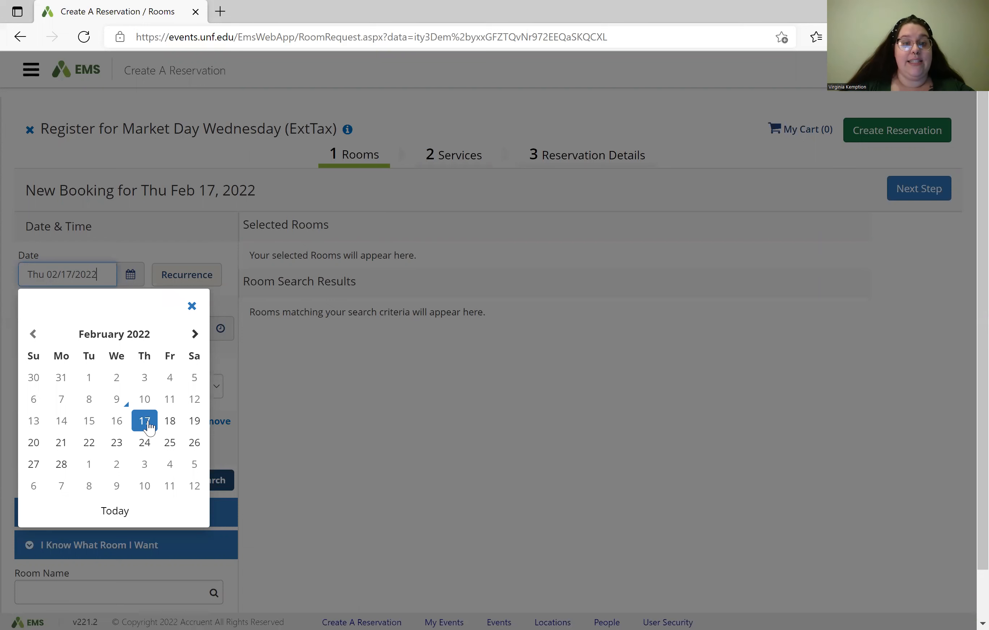
# Step: Pick Wednesday, February 23, 2022, keeping the 10:00 AM–2:00 PM time
pyautogui.click(116, 443)
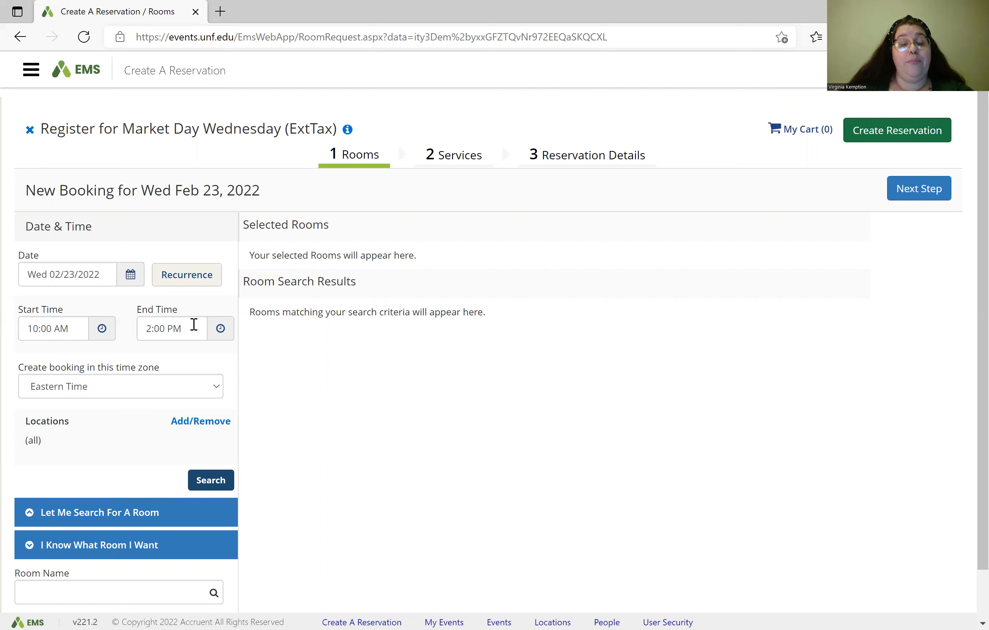
# Step: Search available rooms and view the details of Market Day Booth 33 (MD33)
pyautogui.click(217, 484)
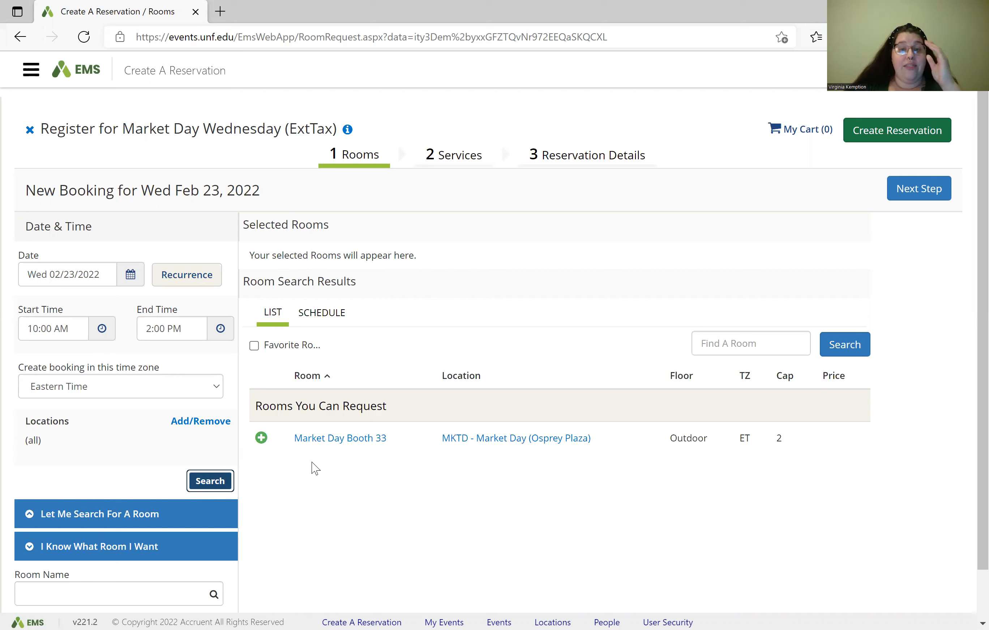
pyautogui.click(347, 439)
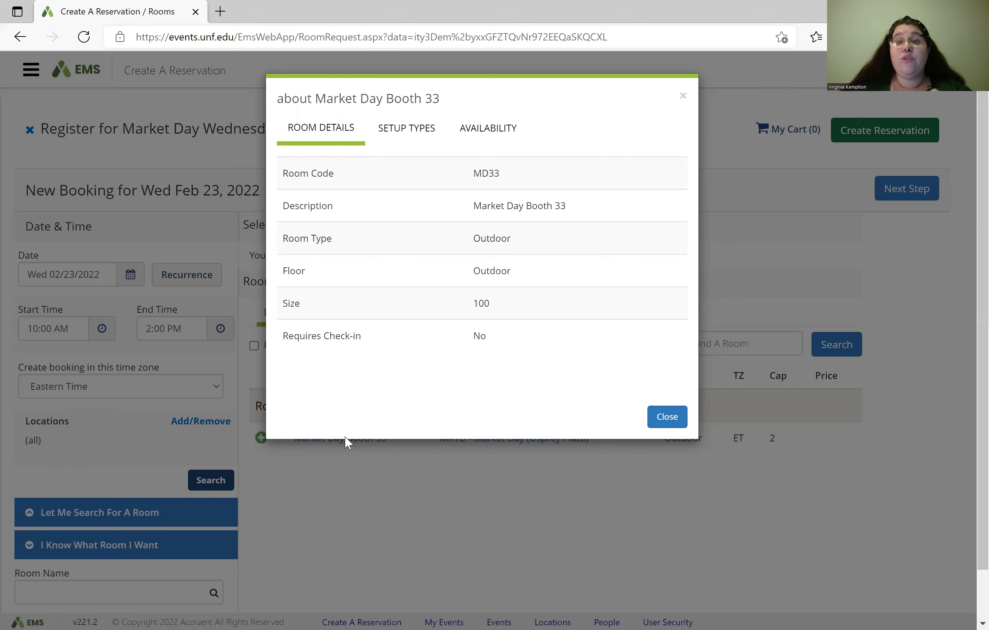
# Step: Close the 'about Market Day Booth 33' dialog to get back to the room results
pyautogui.click(682, 97)
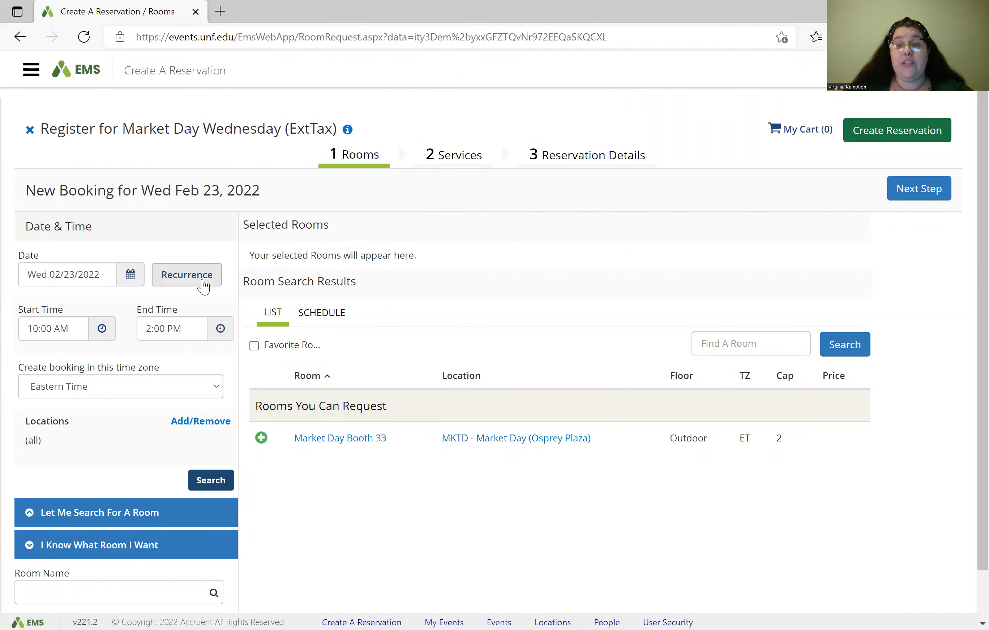
# Step: Make the booking recur weekly on Wednesdays, ending March 9, 2022, for 3 occurrences
pyautogui.click(203, 286)
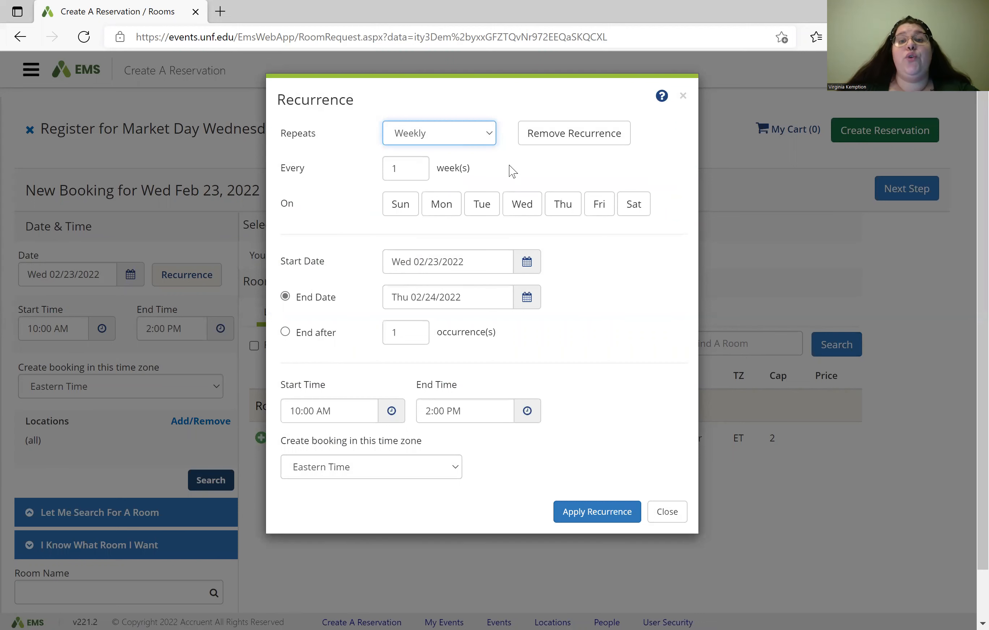
pyautogui.click(526, 207)
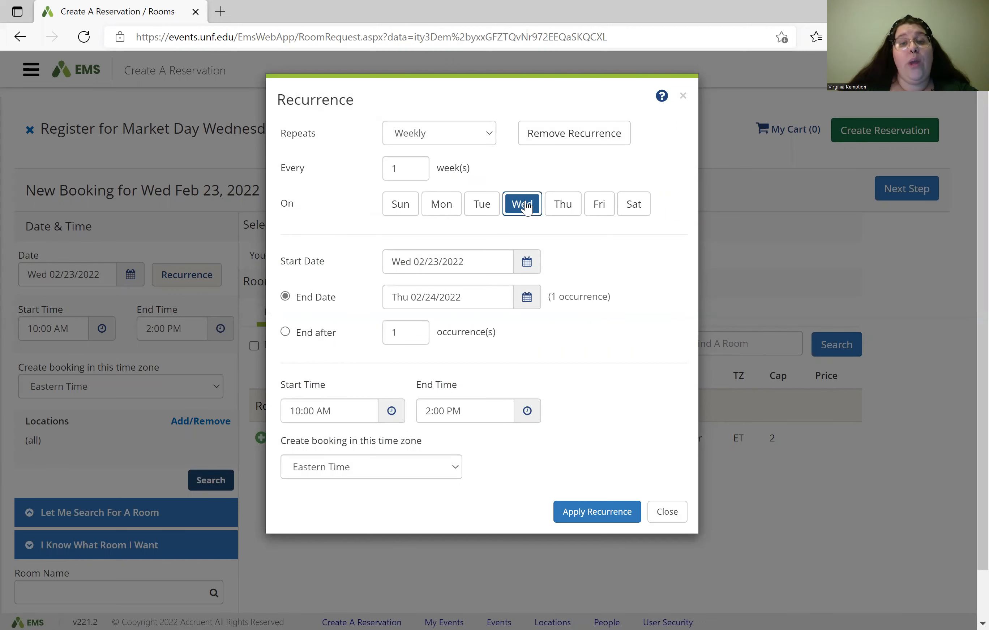
pyautogui.click(526, 298)
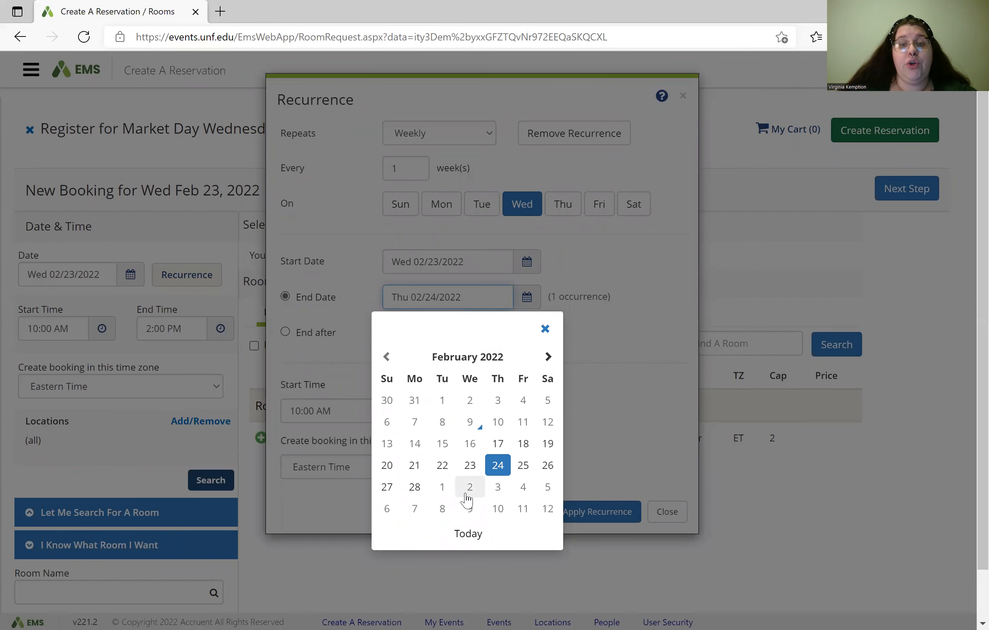
pyautogui.click(468, 510)
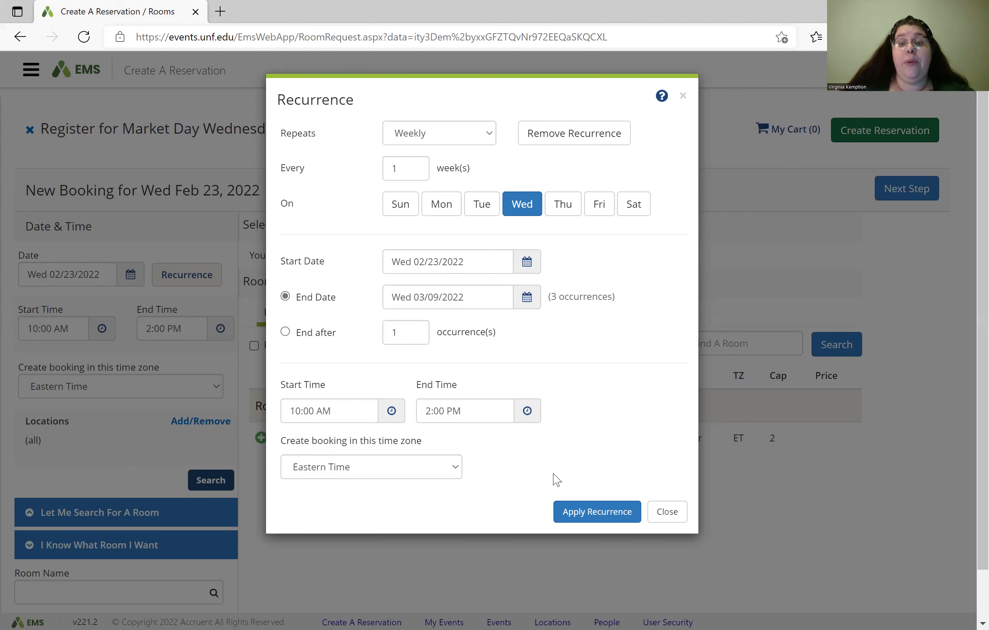
pyautogui.click(586, 513)
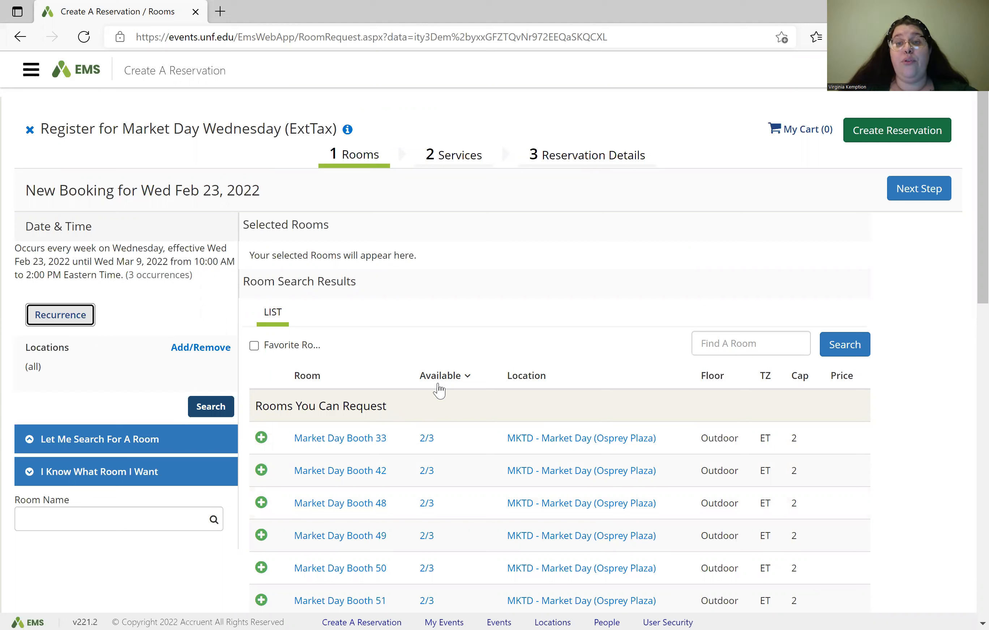
# Step: Check Market Day Booth 33's supported setup types, then begin adding Booth 33 with 2 attendees
pyautogui.click(353, 439)
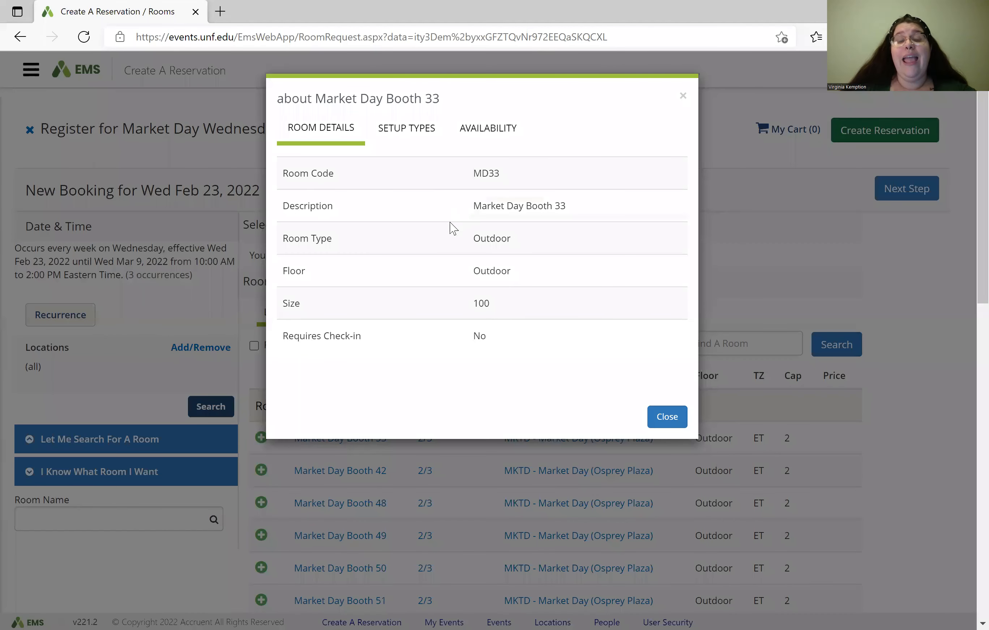
pyautogui.click(427, 138)
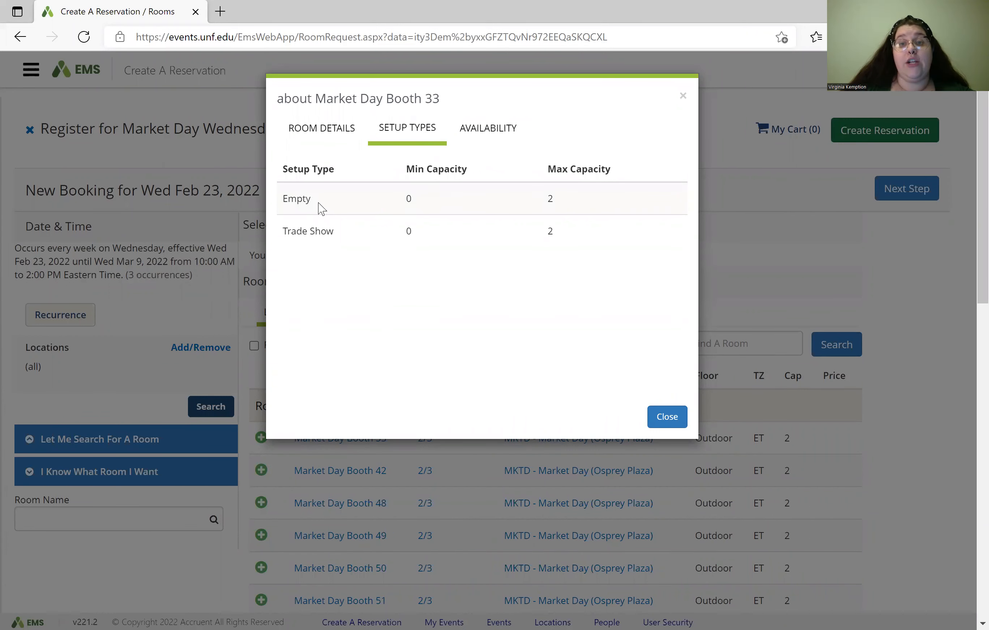
pyautogui.click(684, 100)
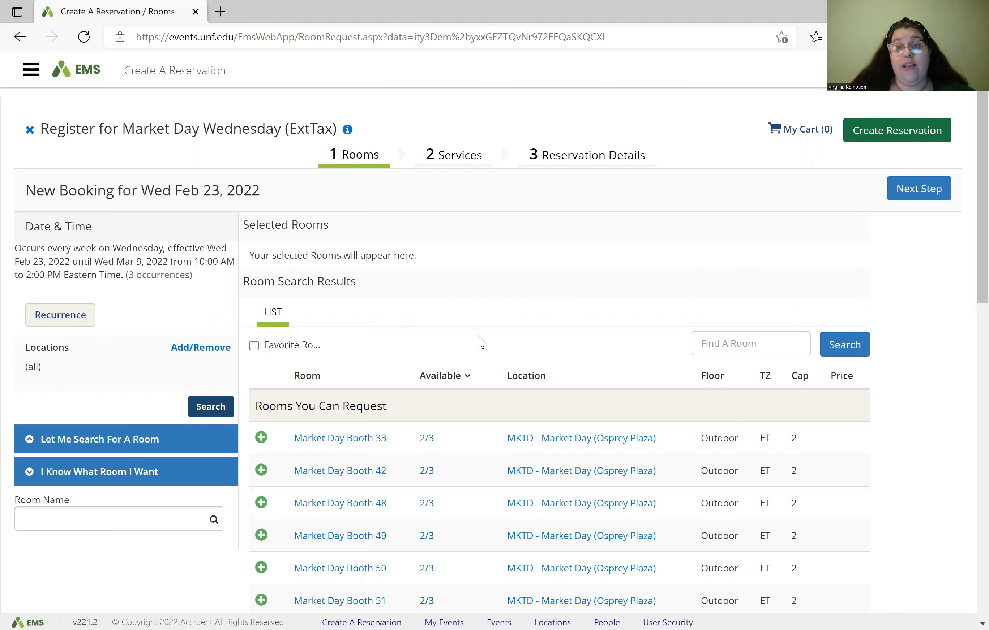
pyautogui.click(262, 439)
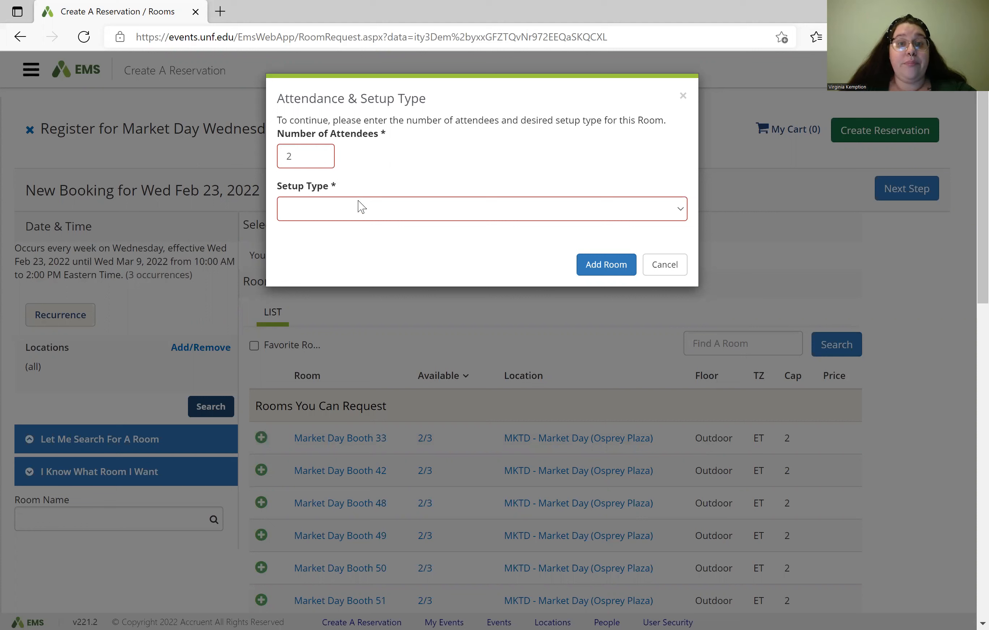
# Step: Add Market Day Booth 33 to the reservation with a Trade Show setup
pyautogui.click(360, 209)
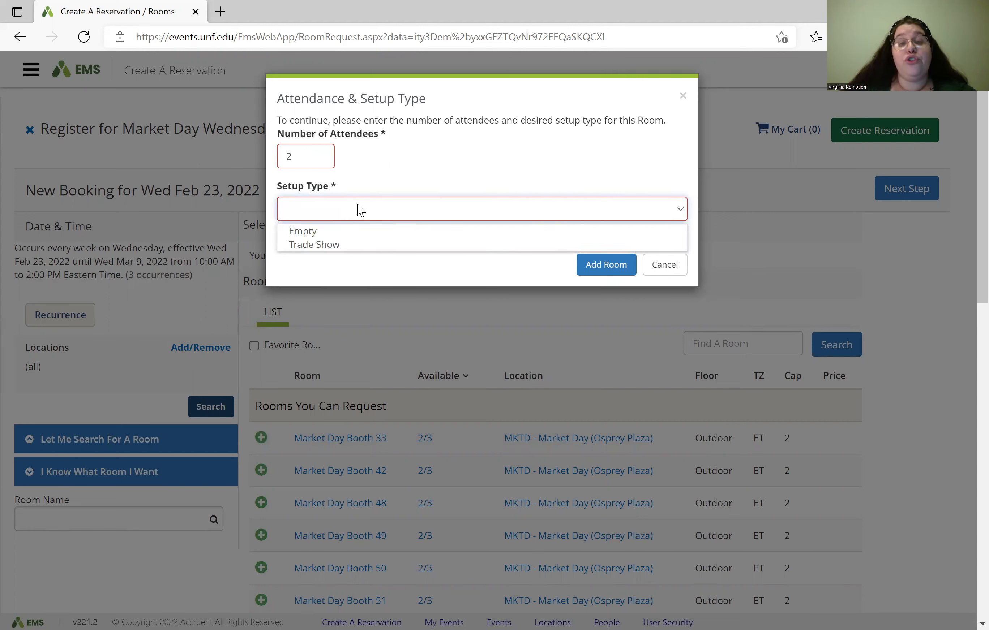
pyautogui.click(373, 242)
pyautogui.click(586, 265)
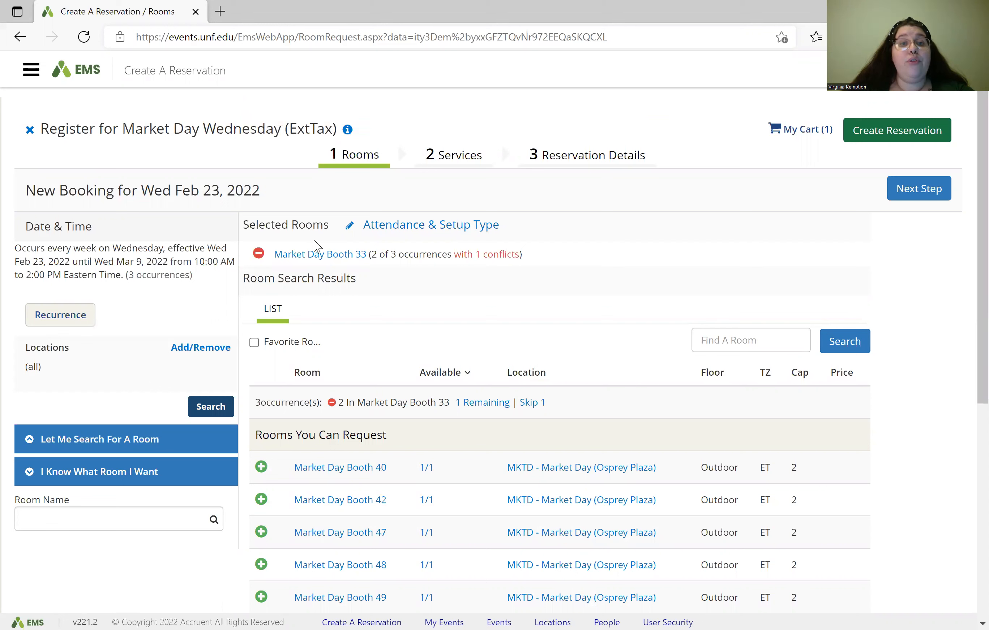
# Step: Remove and re-add Booth 33 with Trade Show setup, then confirm its attendance and setup
pyautogui.click(258, 256)
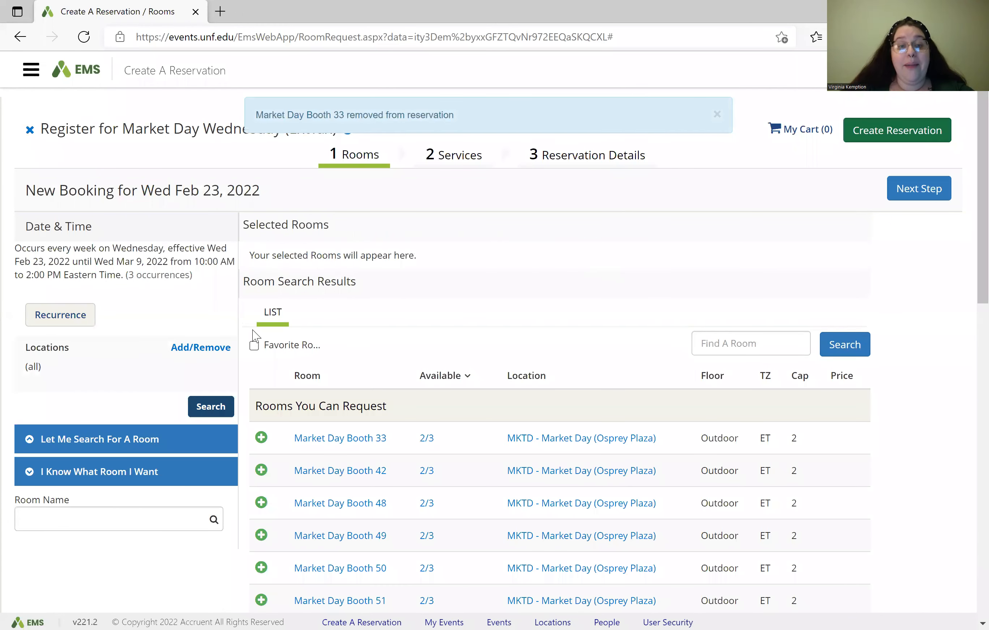
pyautogui.click(261, 438)
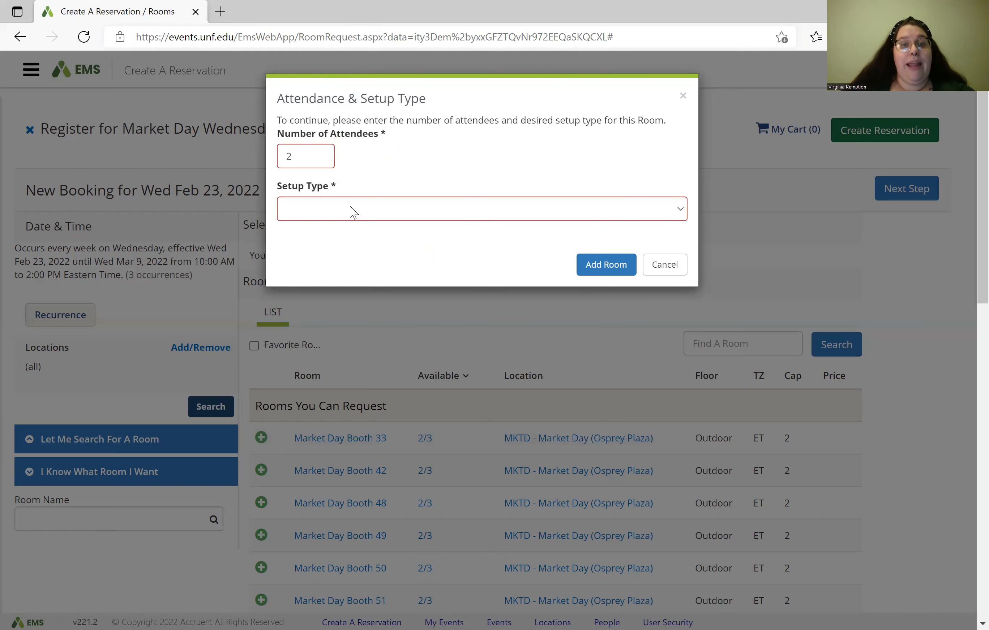
pyautogui.click(350, 208)
pyautogui.click(347, 244)
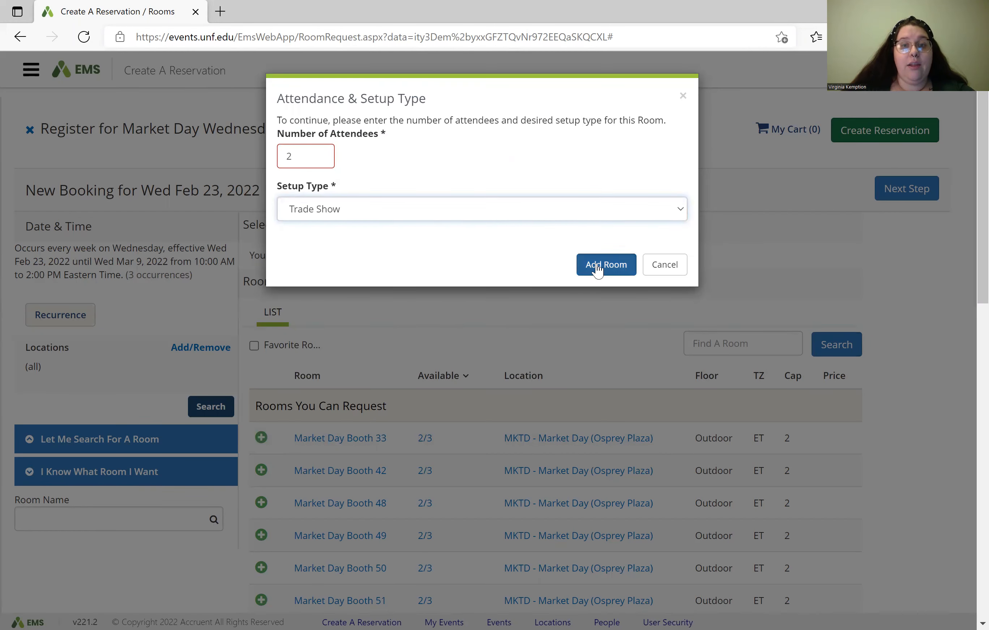
pyautogui.click(598, 266)
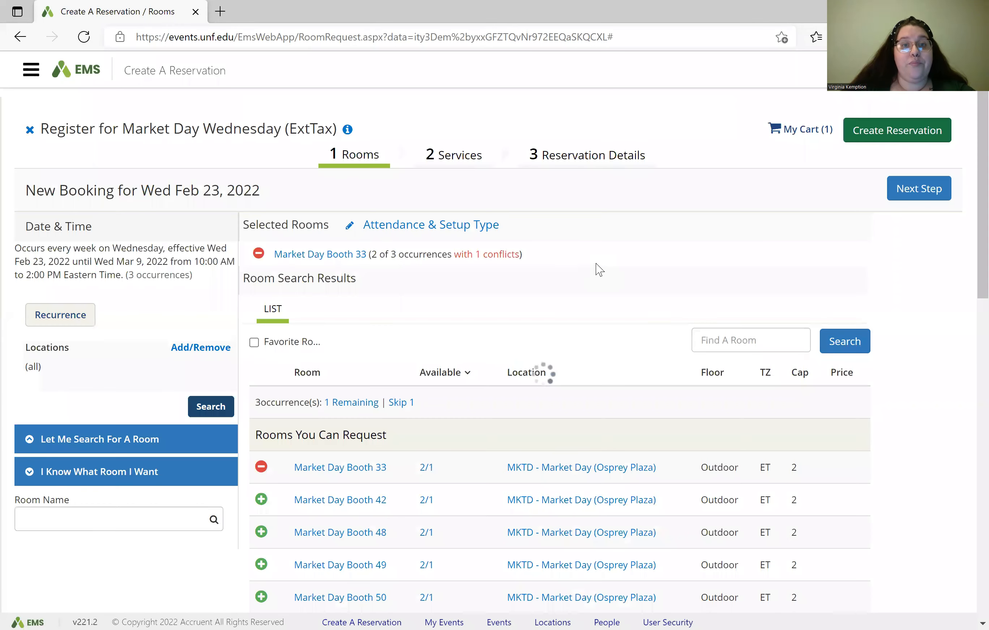
pyautogui.click(399, 226)
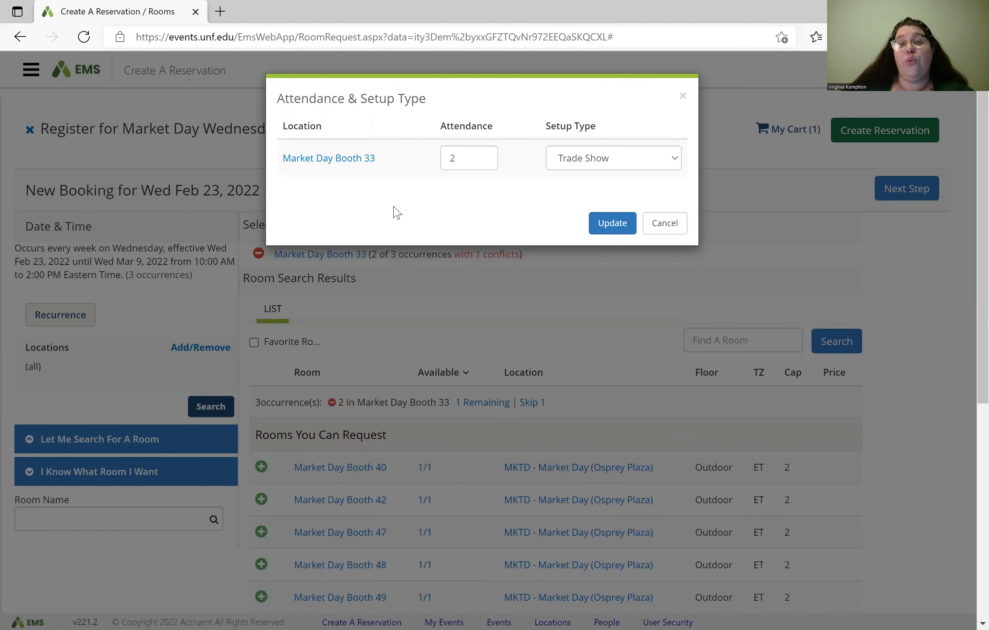
pyautogui.click(603, 226)
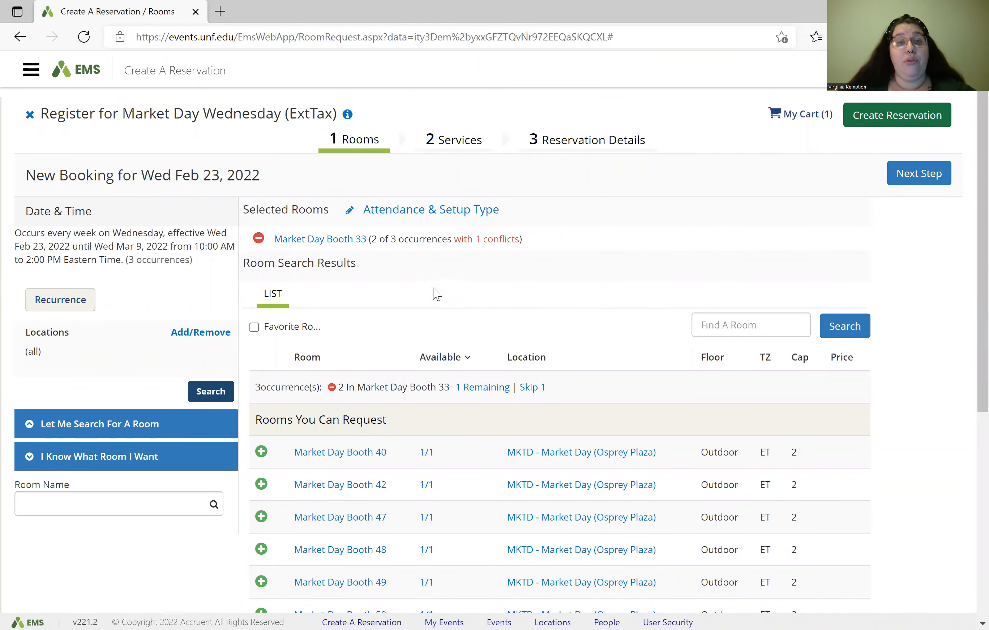
pyautogui.scroll(-1, 423, 277)
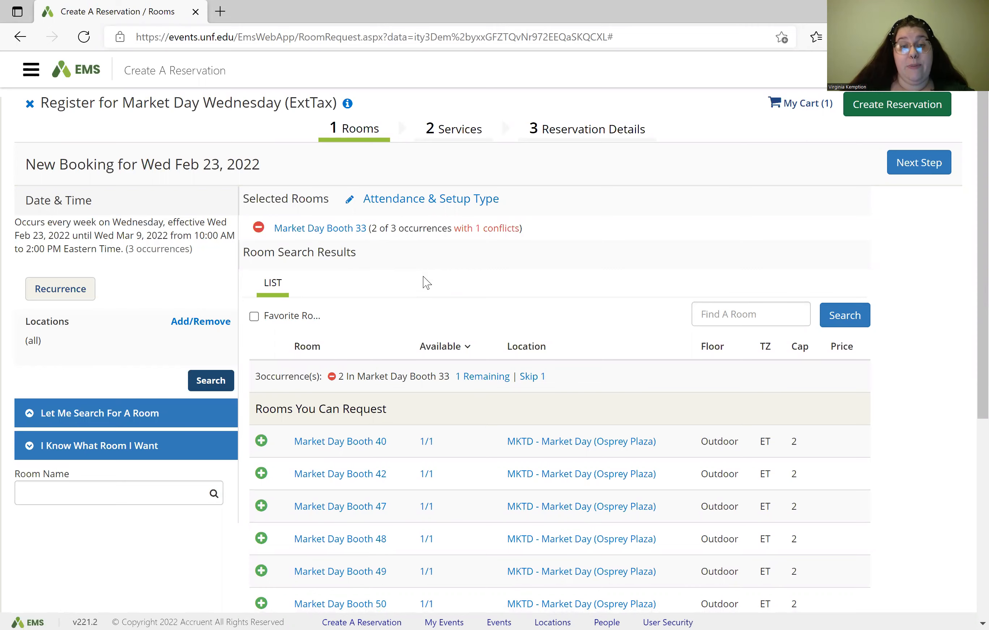
# Step: Add Market Day Booth 40 with Trade Show setup for the remaining occurrence, then continue to Services
pyautogui.scroll(-1, 423, 276)
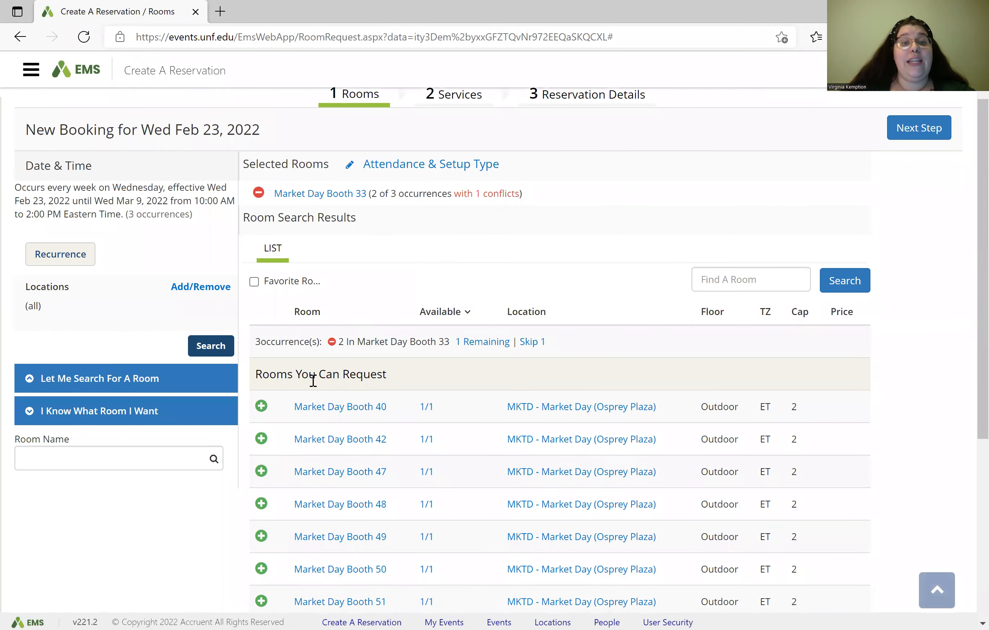
pyautogui.click(262, 407)
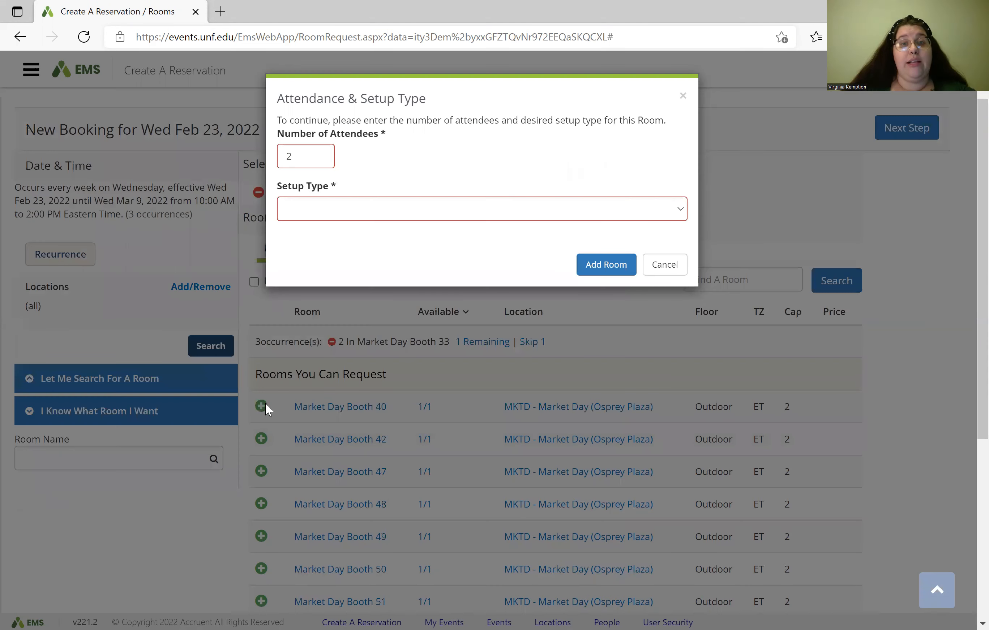
pyautogui.click(342, 220)
pyautogui.click(344, 194)
pyautogui.click(343, 203)
pyautogui.click(479, 240)
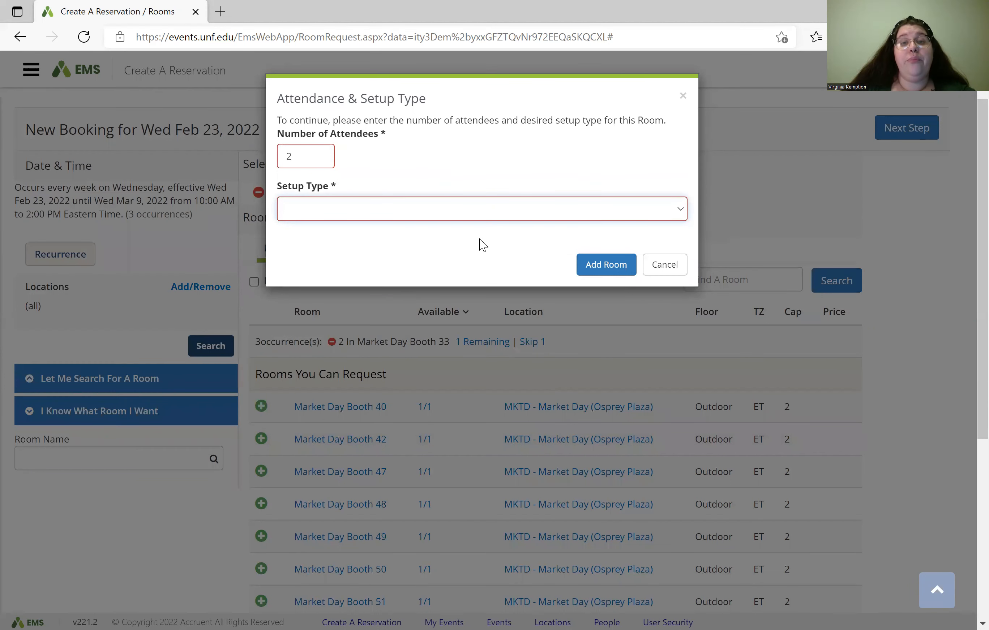
pyautogui.click(503, 210)
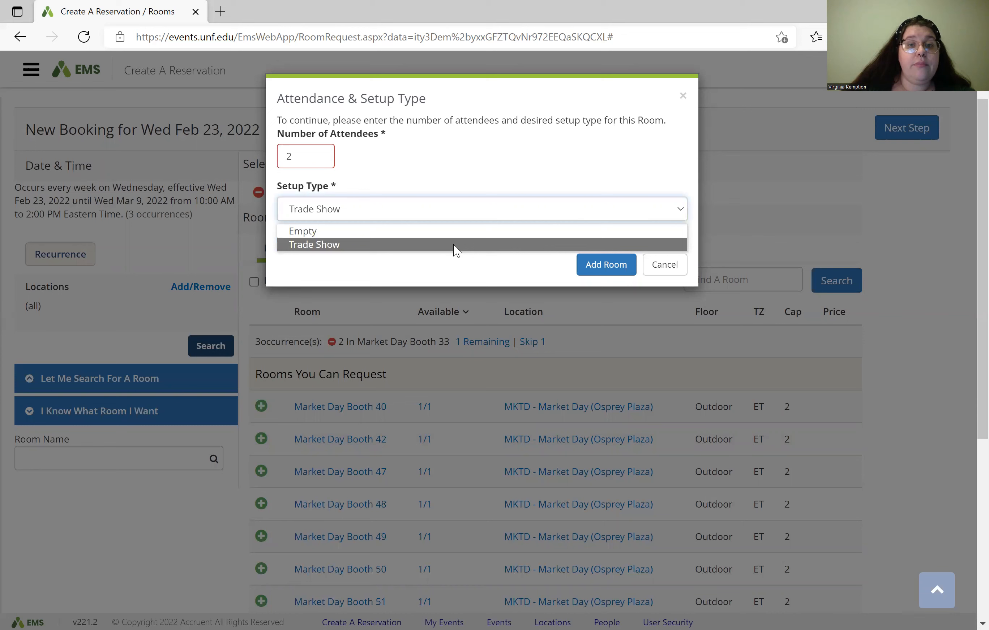
pyautogui.click(461, 248)
pyautogui.click(592, 275)
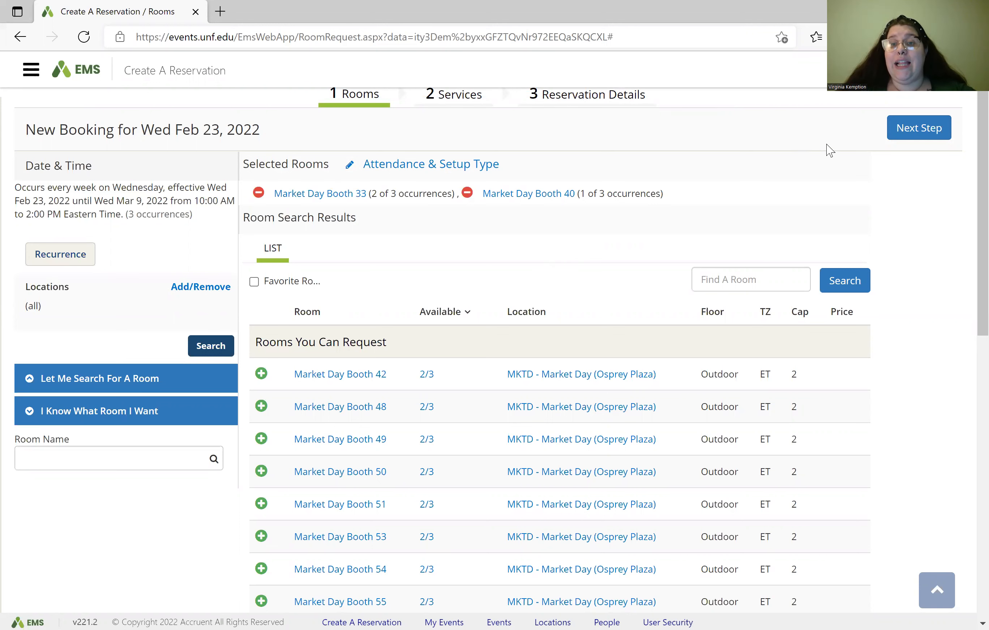
pyautogui.click(921, 131)
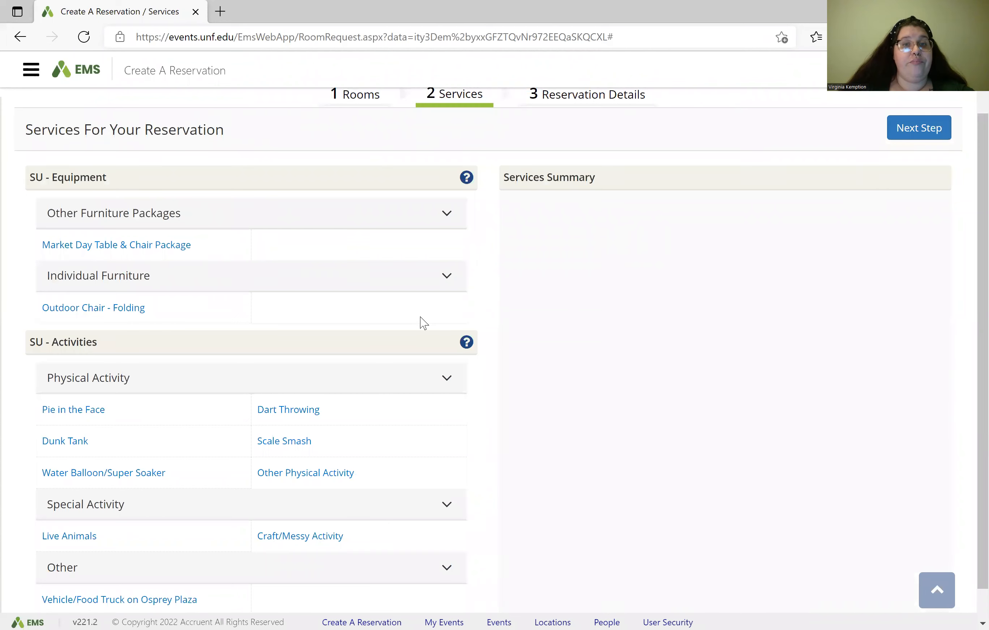
# Step: Add one $27.91 Table & Chair Package (one table, two folding chairs) to the services
pyautogui.scroll(1, 420, 318)
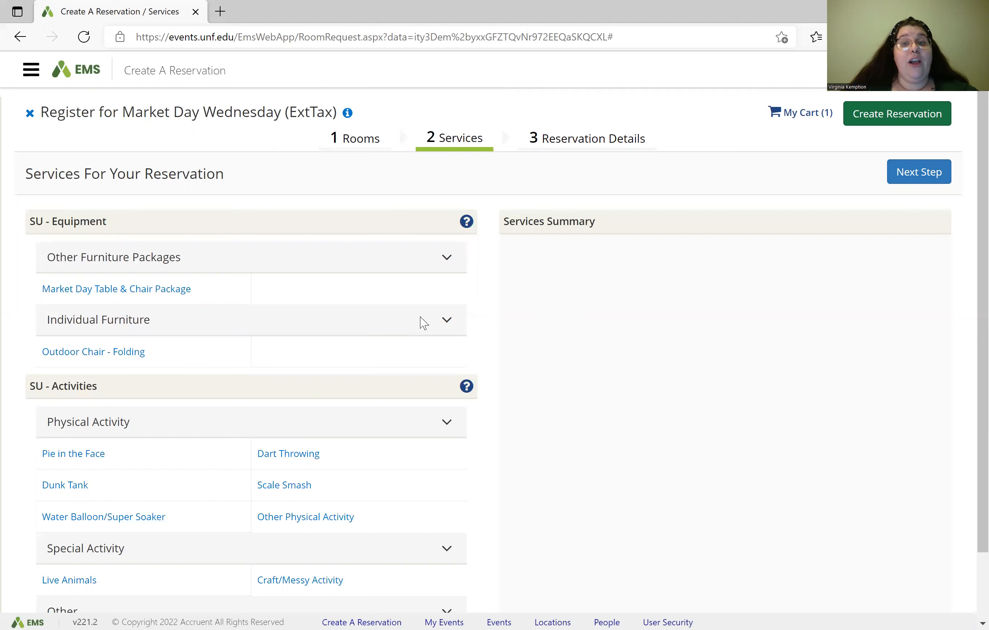
pyautogui.click(176, 290)
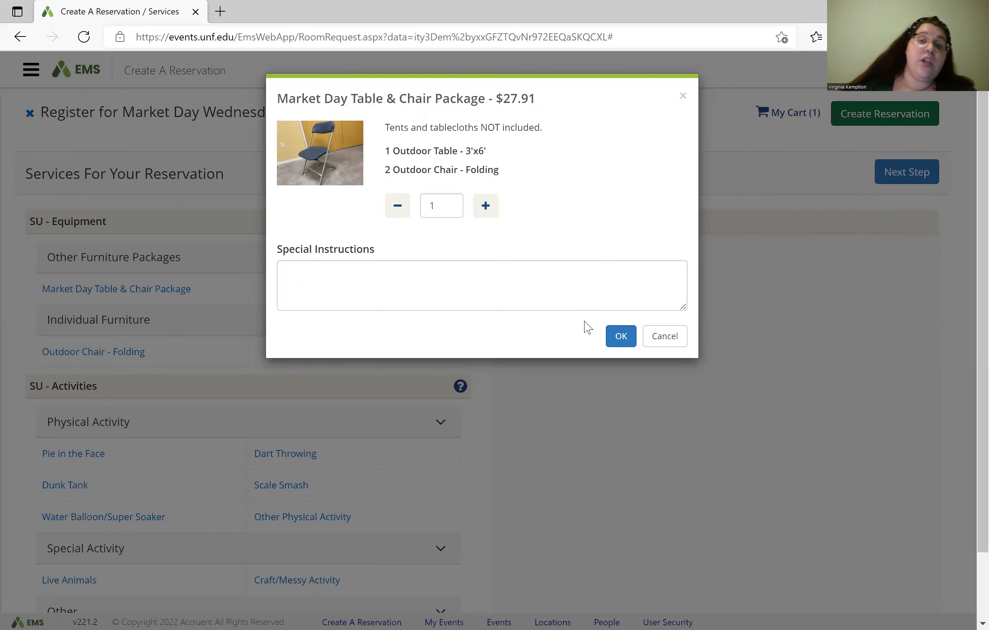
pyautogui.click(617, 337)
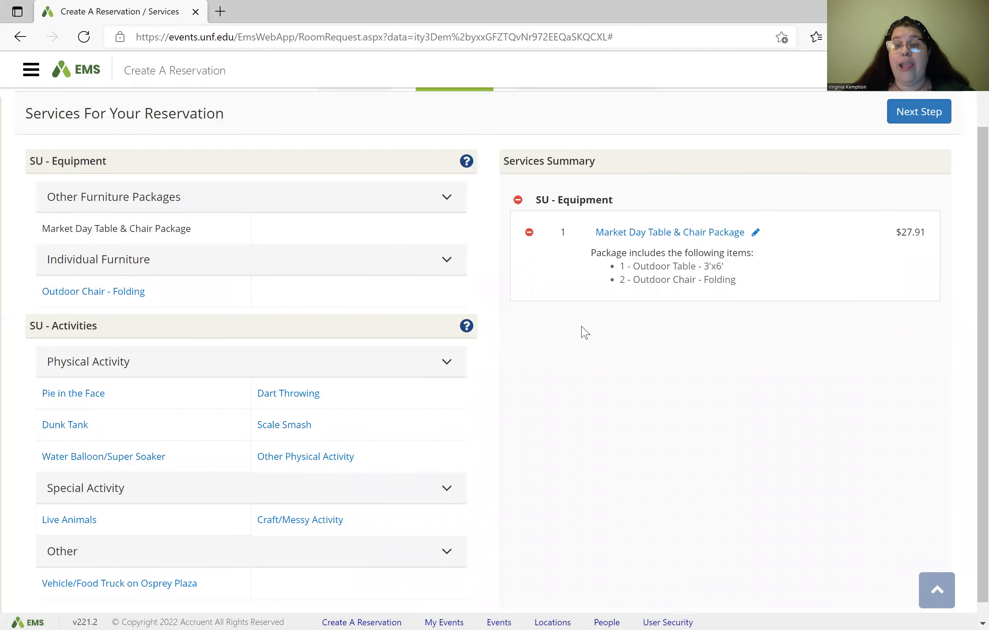
pyautogui.scroll(-1, 581, 327)
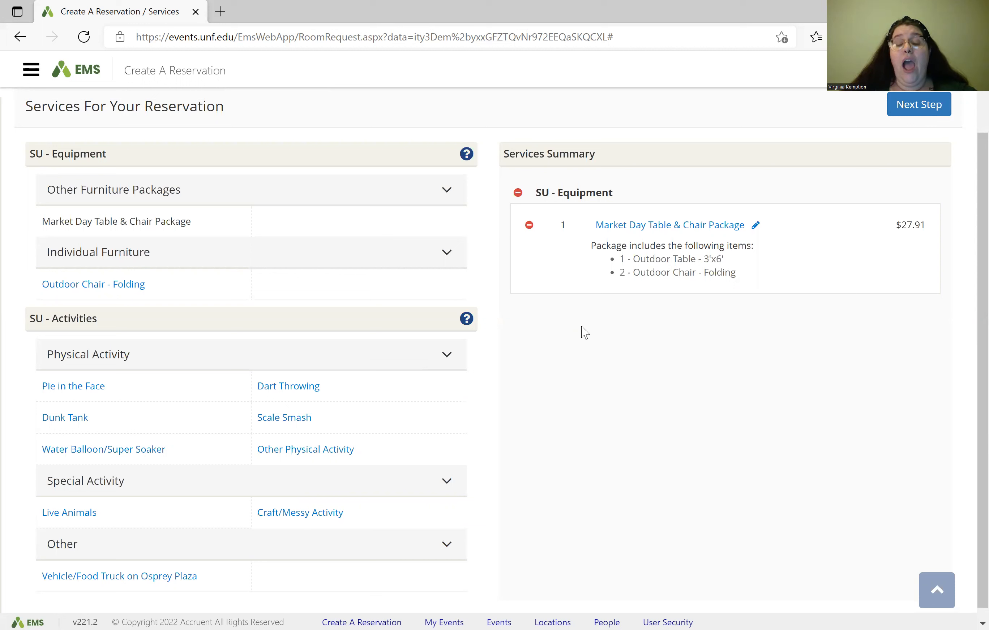
pyautogui.click(608, 226)
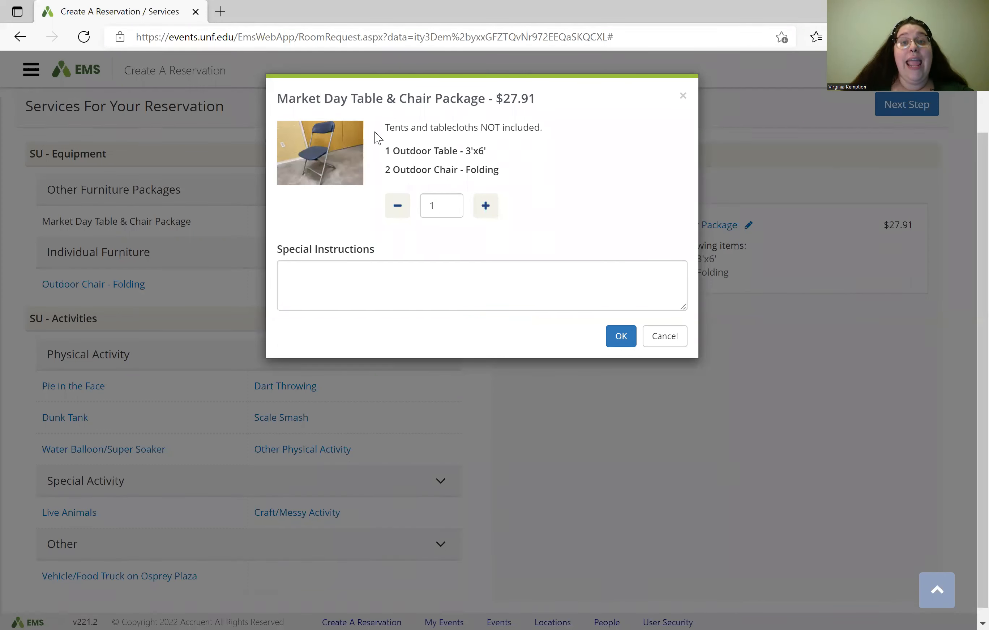
pyautogui.moveTo(384, 128); pyautogui.dragTo(556, 127)
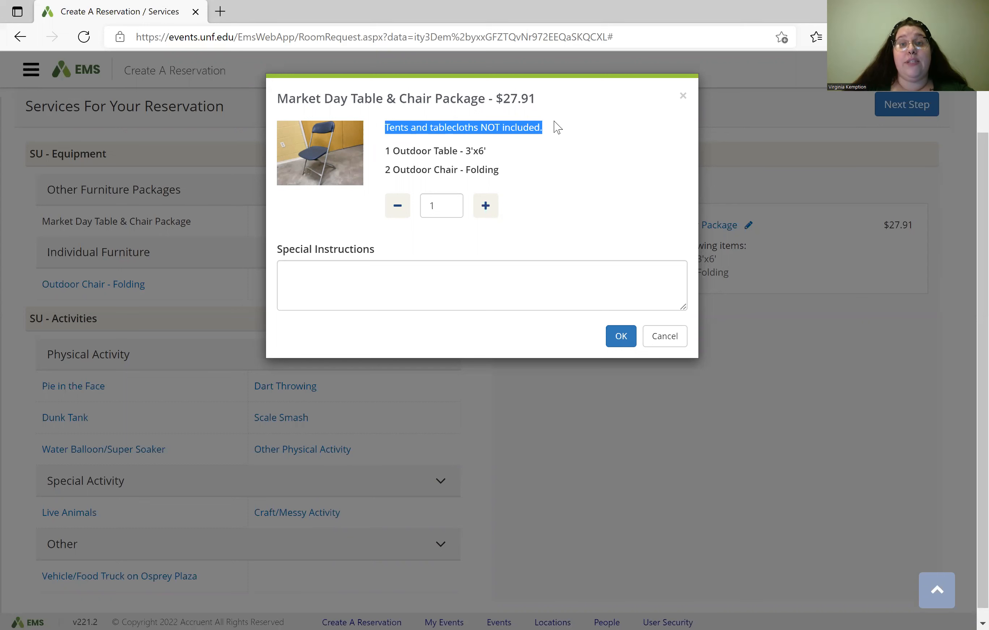
pyautogui.click(553, 170)
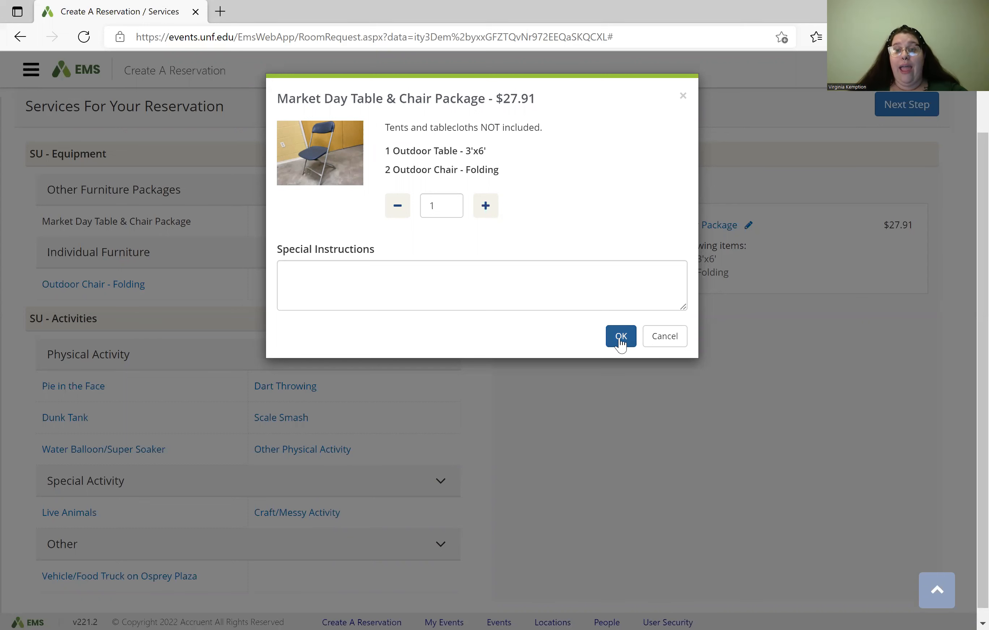
pyautogui.click(620, 339)
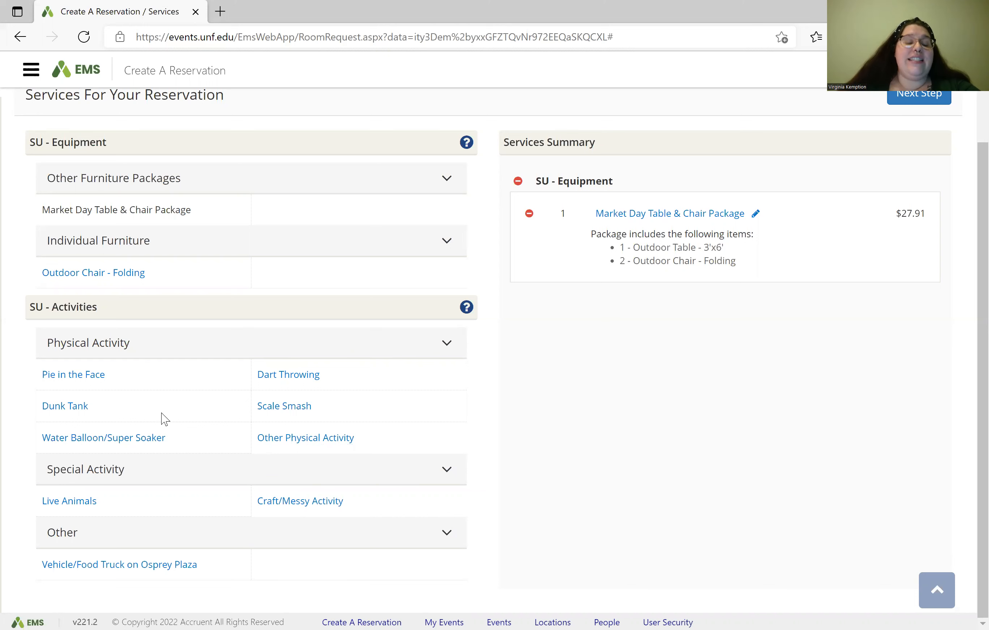
# Step: Add a quantity-1 Dunk Tank from Physical Activity under SU - Activities
pyautogui.click(79, 406)
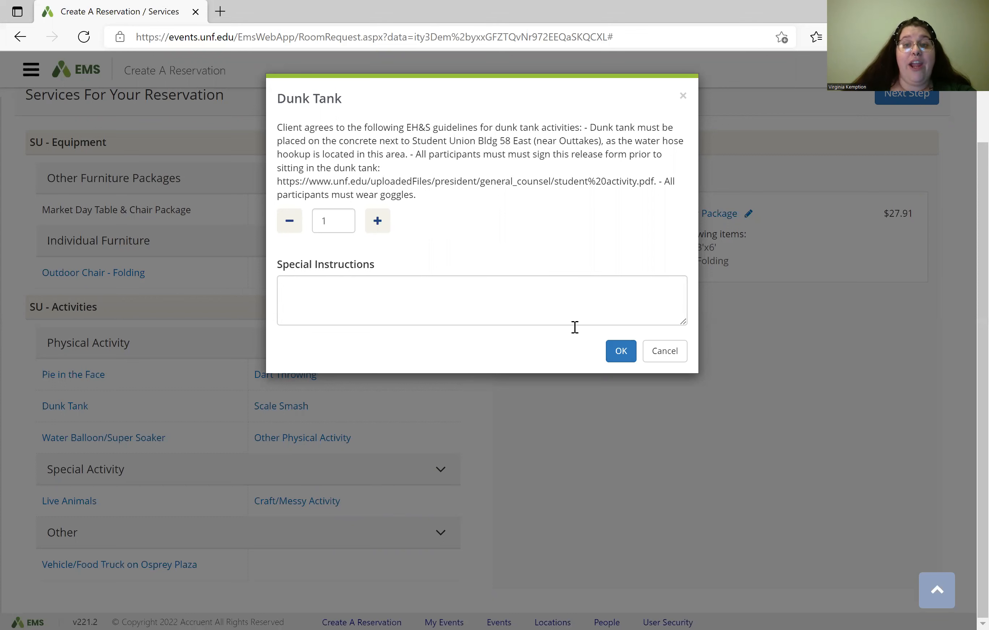
pyautogui.click(615, 354)
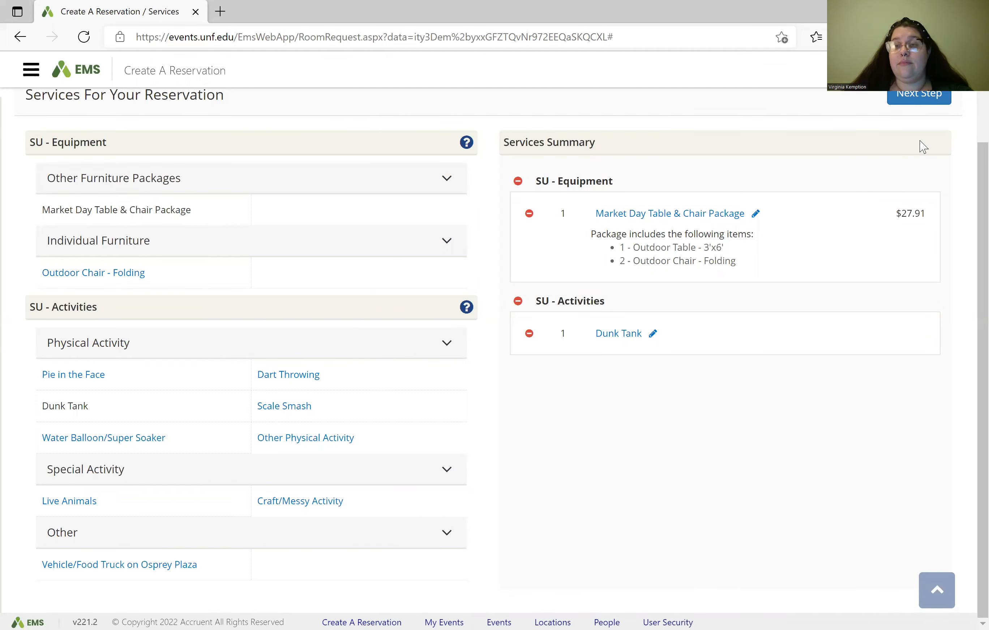
pyautogui.scroll(2, 922, 145)
# Step: Rename the event to 'MD Student Union' and set its type to SU - Market Day
pyautogui.click(923, 191)
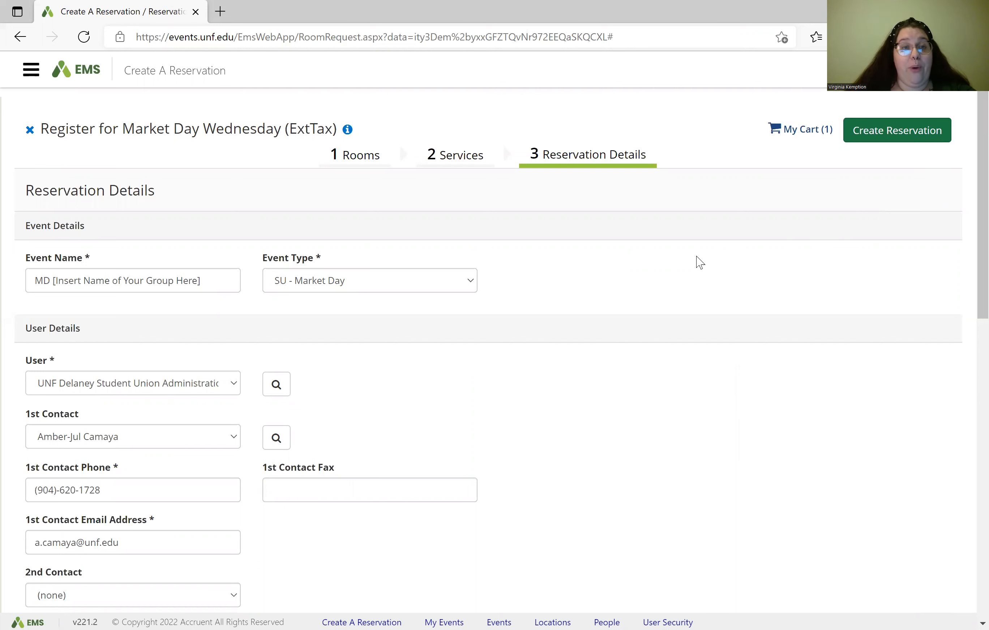
pyautogui.click(204, 280)
pyautogui.press('BackSpace')
pyautogui.press('BackSpace')
pyautogui.press('BackSpace')
pyautogui.press('BackSpace')
pyautogui.press('BackSpace')
pyautogui.press('BackSpace')
pyautogui.press('BackSpace')
pyautogui.press('BackSpace')
pyautogui.press('BackSpace')
pyautogui.press('BackSpace')
pyautogui.press('BackSpace')
pyautogui.press('BackSpace')
pyautogui.press('BackSpace')
pyautogui.press('BackSpace')
pyautogui.press('BackSpace')
pyautogui.press('BackSpace')
pyautogui.press('BackSpace')
pyautogui.press('BackSpace')
pyautogui.press('BackSpace')
pyautogui.press('BackSpace')
pyautogui.press('BackSpace')
pyautogui.press('BackSpace')
pyautogui.press('BackSpace')
pyautogui.press('BackSpace')
pyautogui.press('BackSpace')
pyautogui.press('BackSpace')
pyautogui.press('BackSpace')
pyautogui.press('BackSpace')
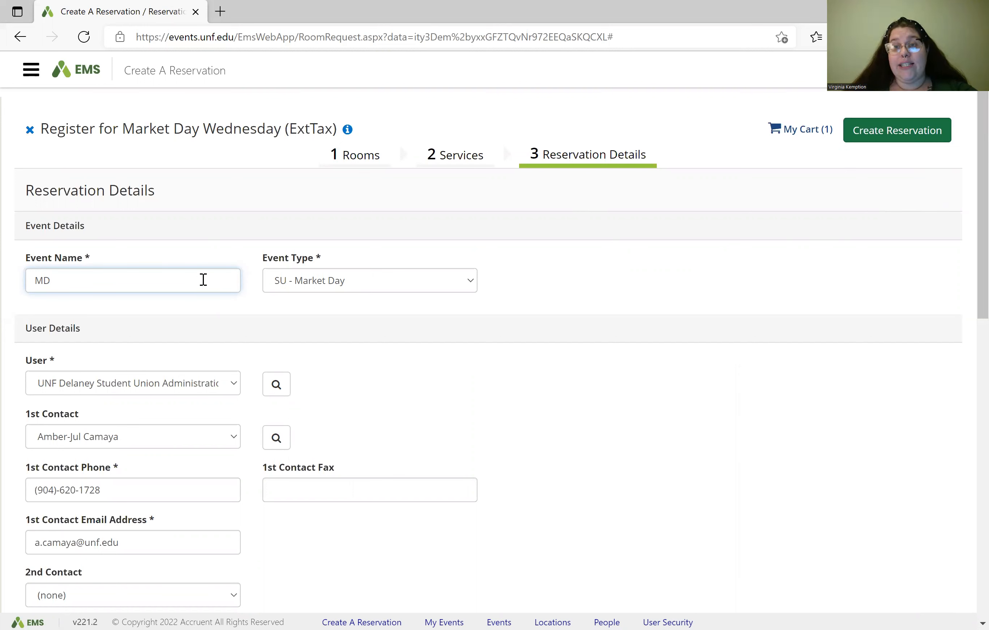
pyautogui.write('Student Union')
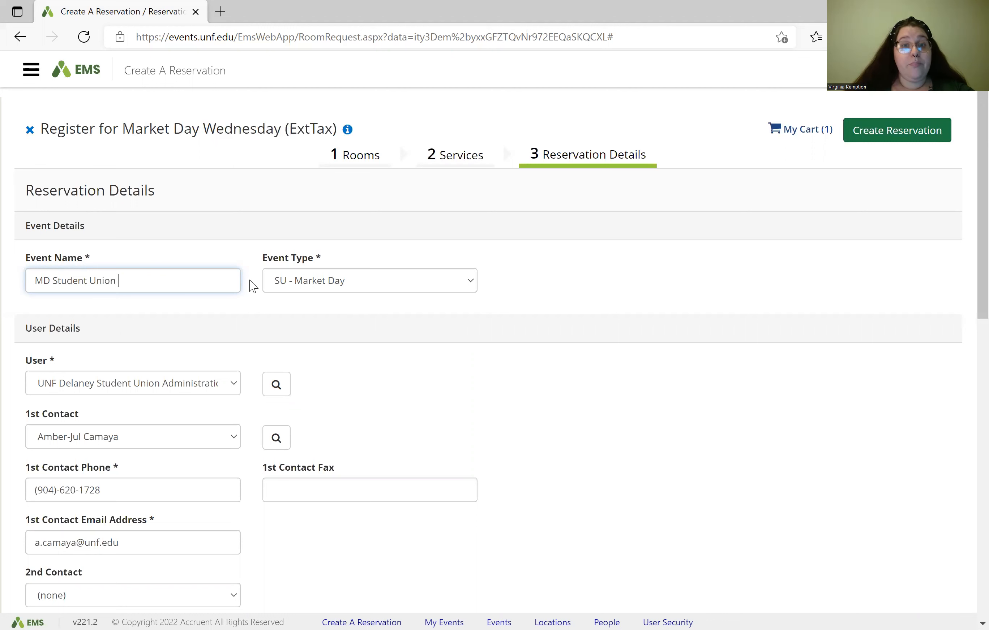
pyautogui.click(364, 284)
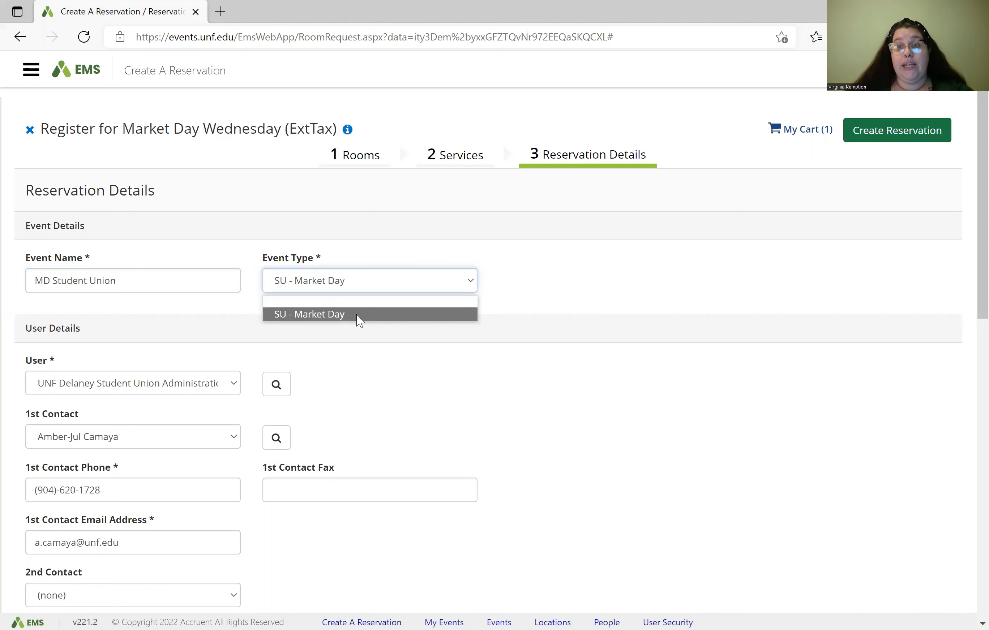
pyautogui.click(356, 315)
# Step: Choose the 1st Contact and accept the contact's suggested e-mail address
pyautogui.scroll(-2, 220, 356)
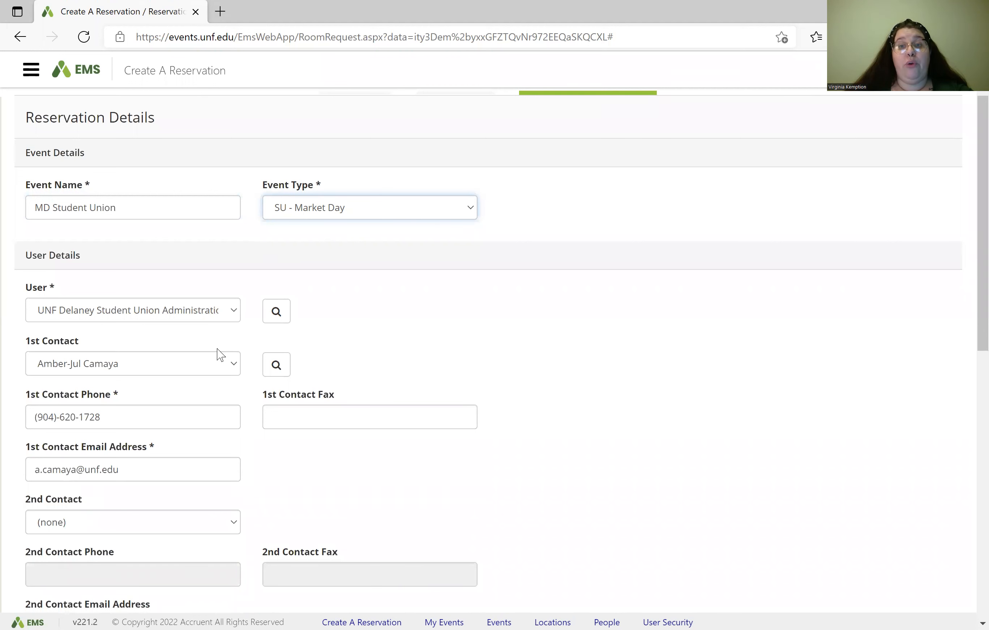
pyautogui.click(183, 320)
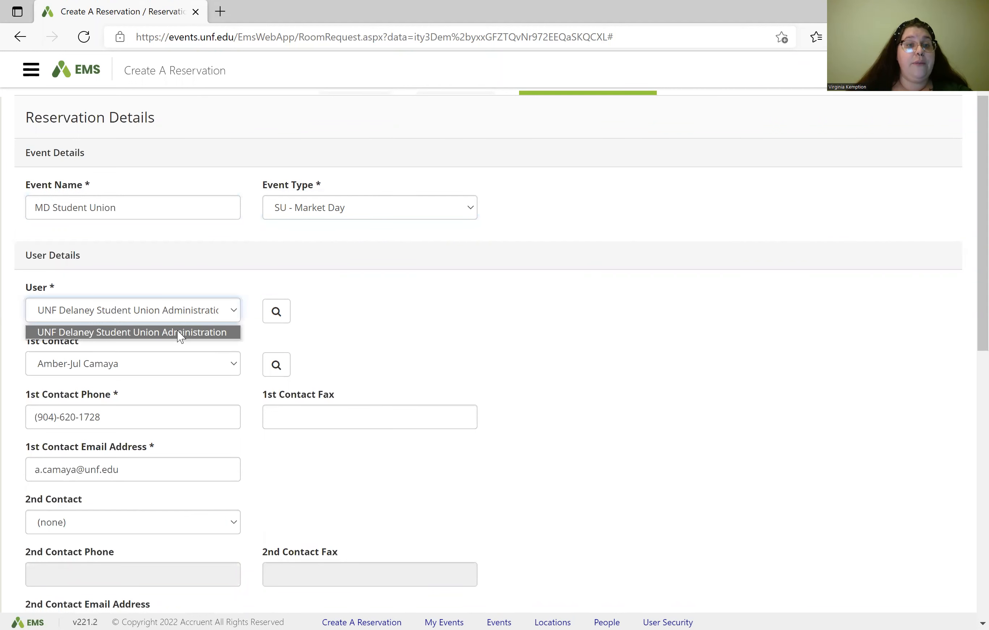
pyautogui.click(179, 332)
pyautogui.click(229, 370)
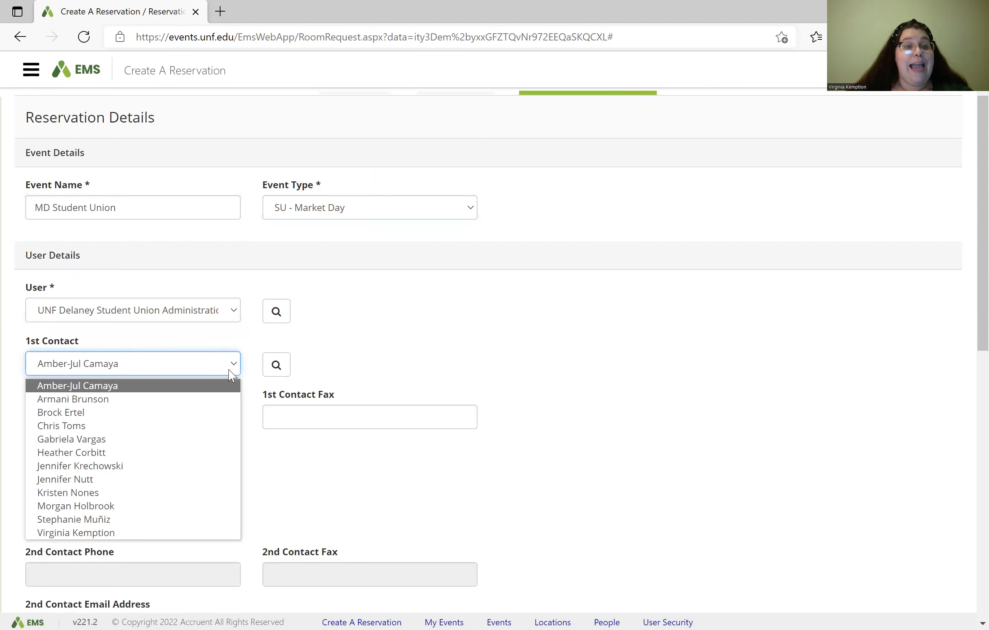
pyautogui.click(157, 536)
pyautogui.click(157, 471)
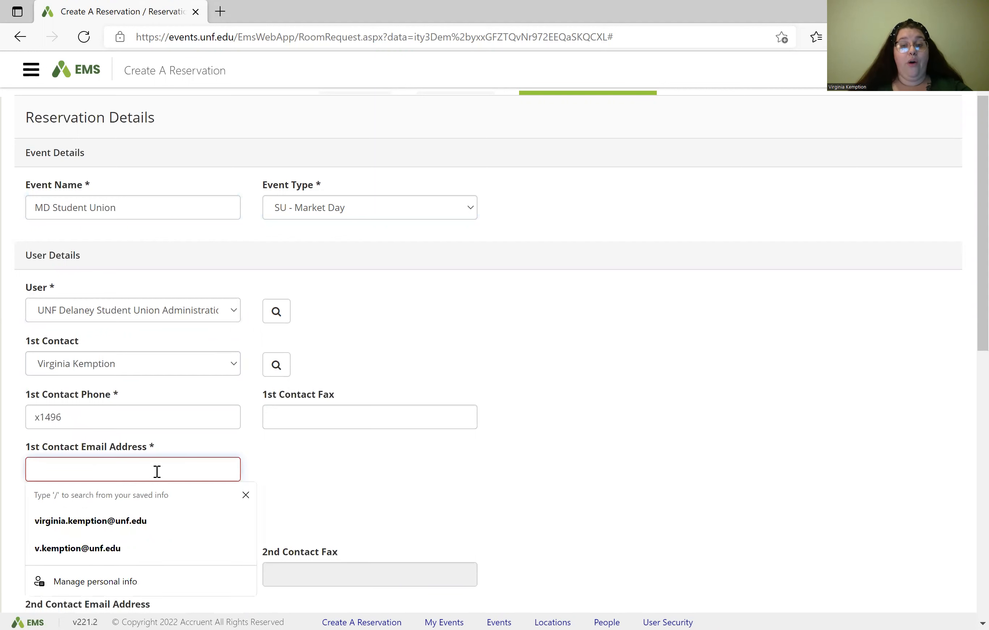
pyautogui.write('virgini')
pyautogui.press('Down')
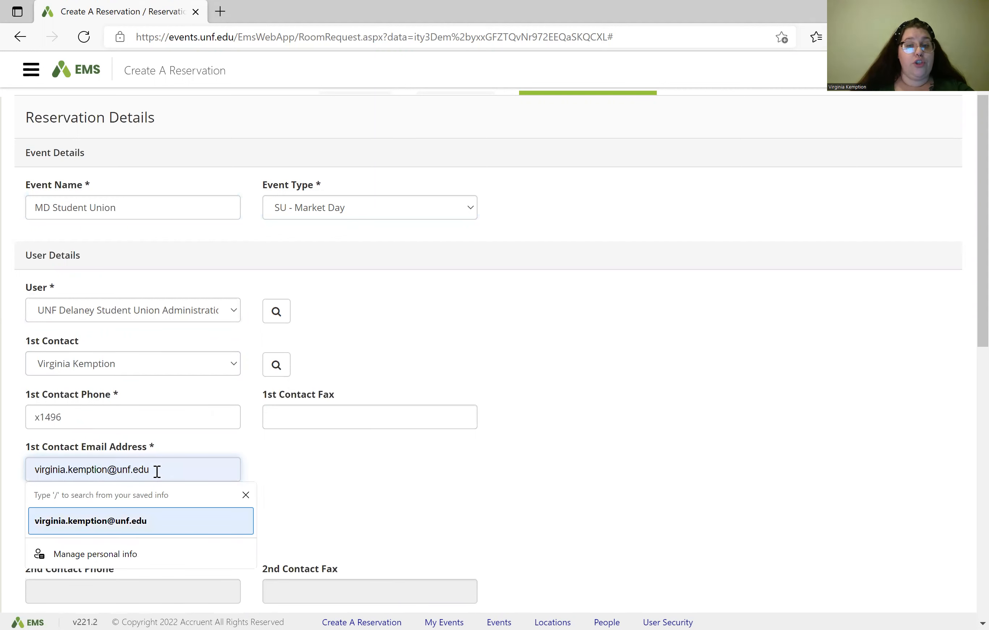
pyautogui.press('Return')
pyautogui.scroll(-1, 309, 506)
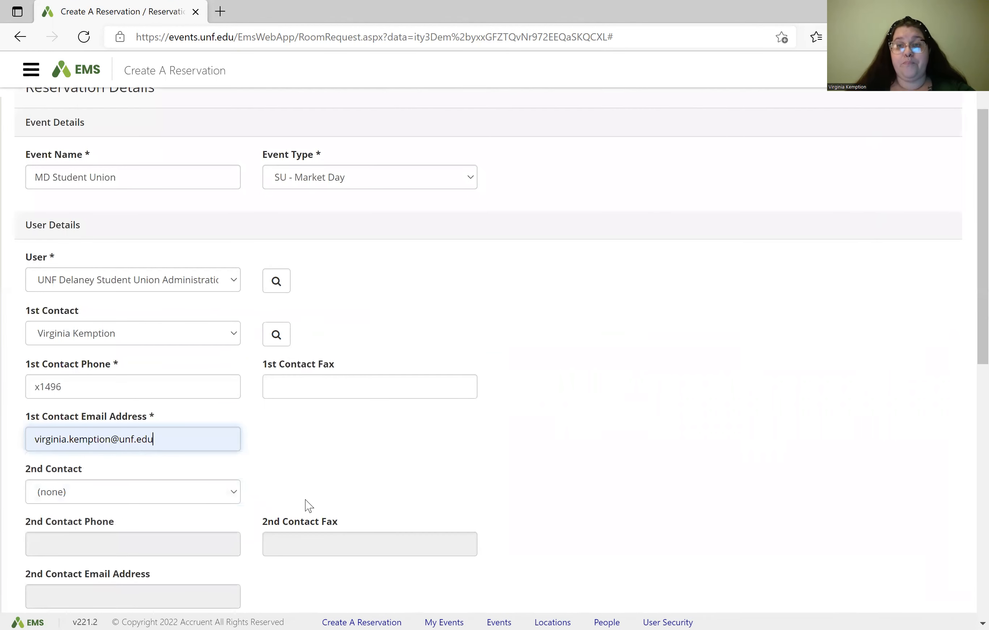
pyautogui.scroll(-1, 305, 500)
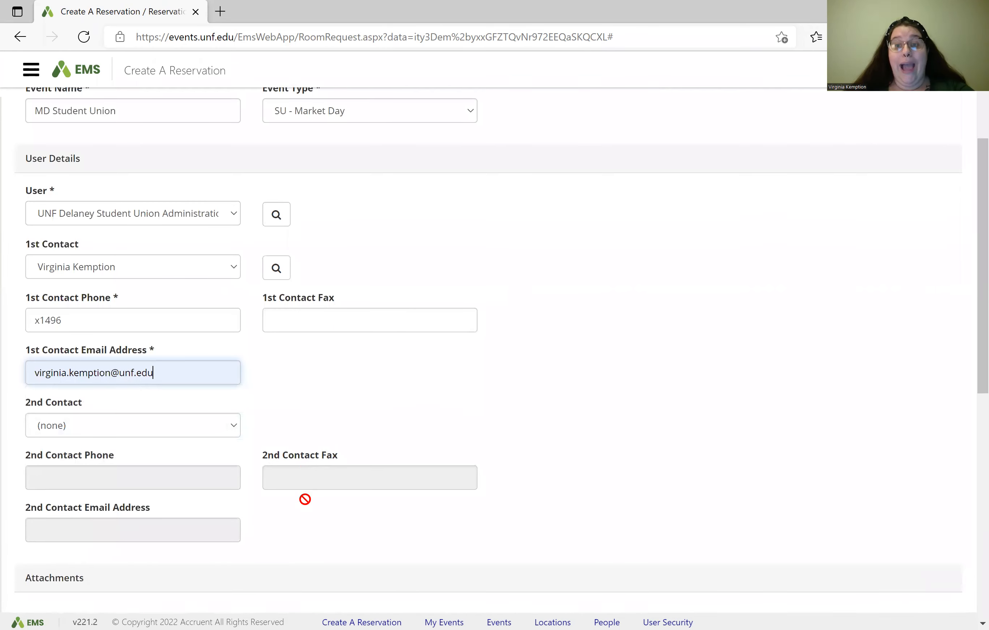
pyautogui.scroll(-1, 291, 467)
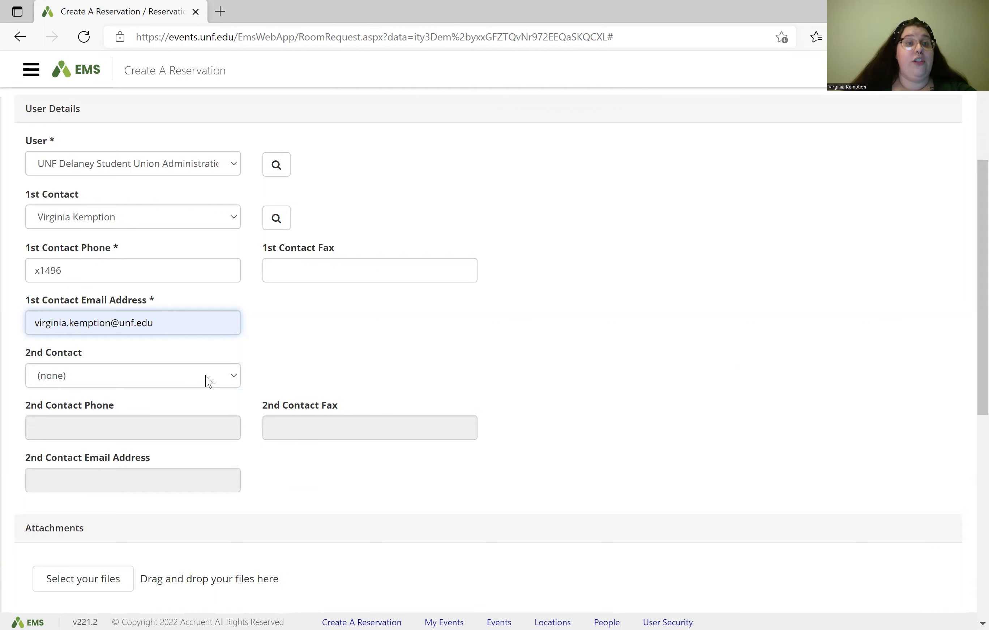
# Step: Scroll the reservation form down to the Attachments and Additional Information sections
pyautogui.click(211, 171)
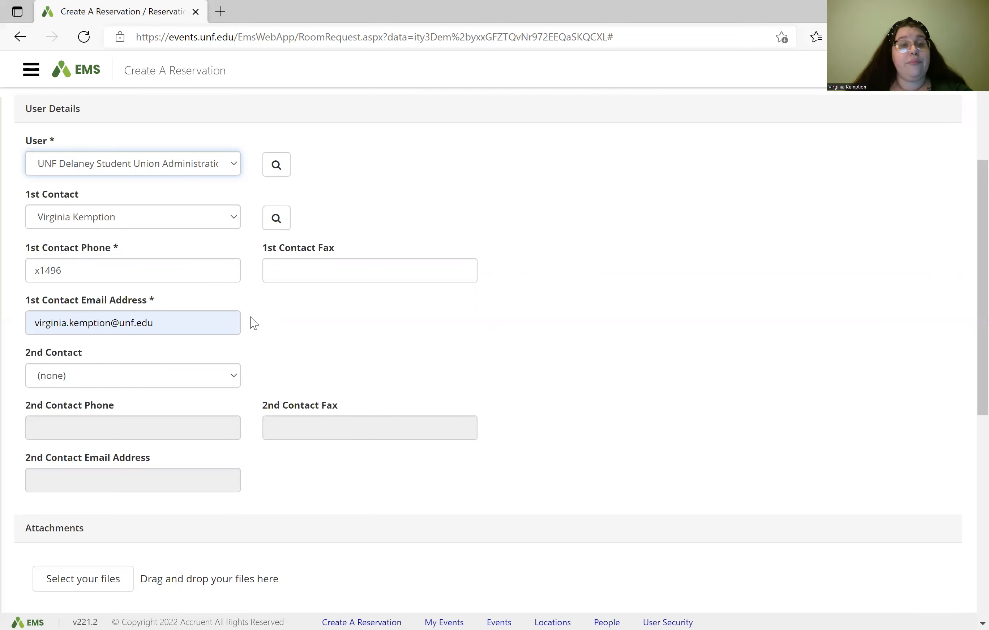
pyautogui.scroll(-3, 253, 324)
pyautogui.scroll(-5, 254, 324)
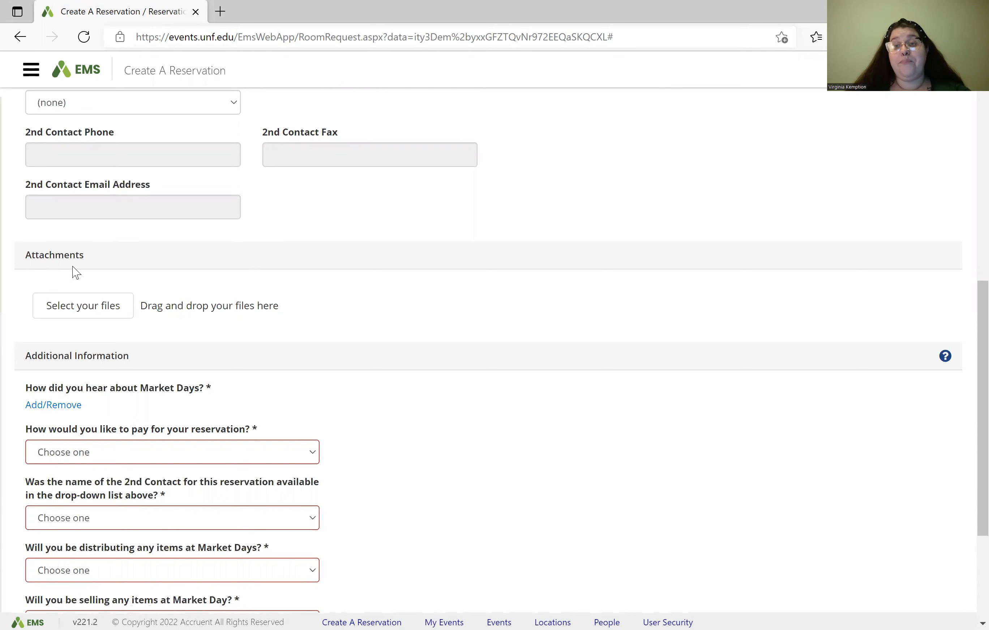
pyautogui.scroll(-2, 76, 272)
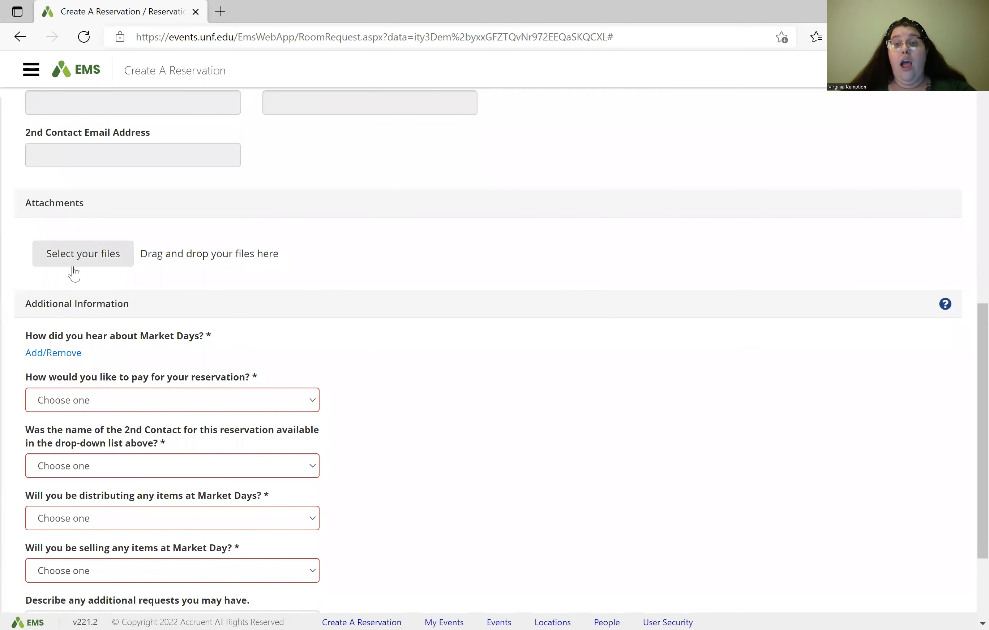
pyautogui.scroll(-1, 95, 326)
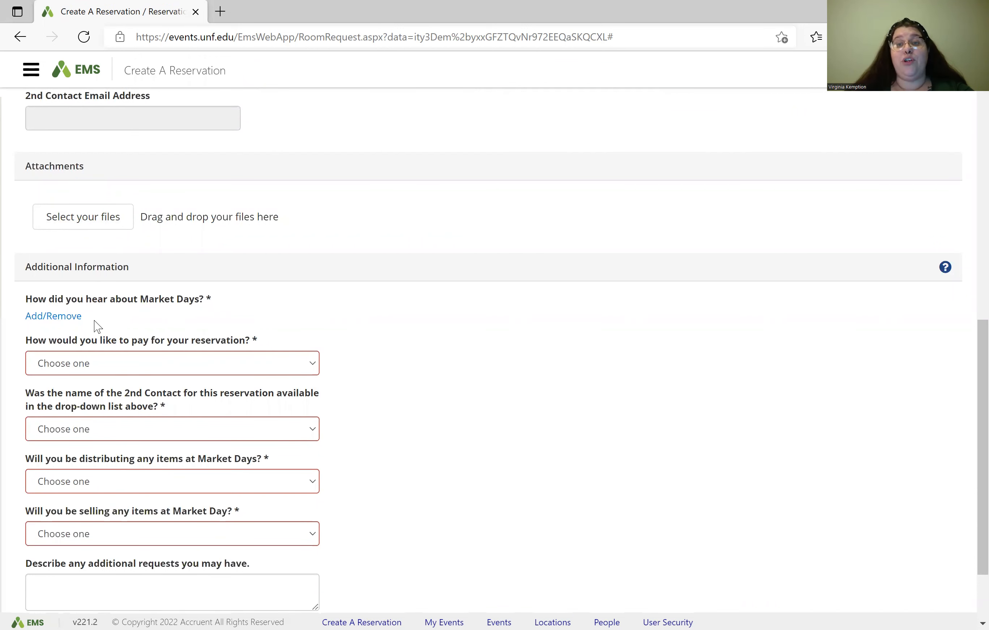
pyautogui.scroll(-1, 97, 327)
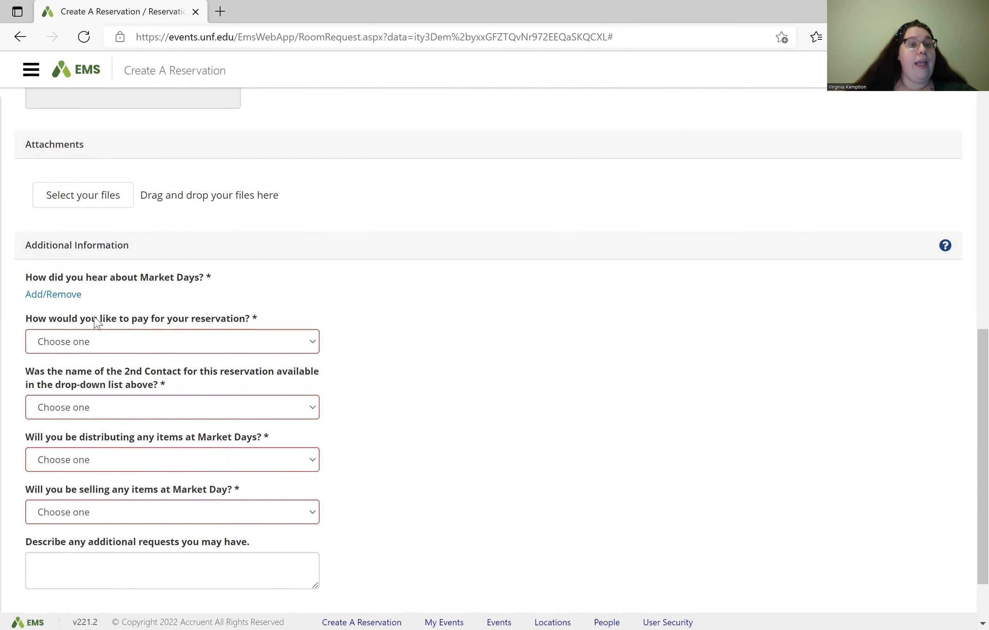
# Step: Answer Social media for how they heard about Market Days and choose Credit card payment
pyautogui.click(77, 296)
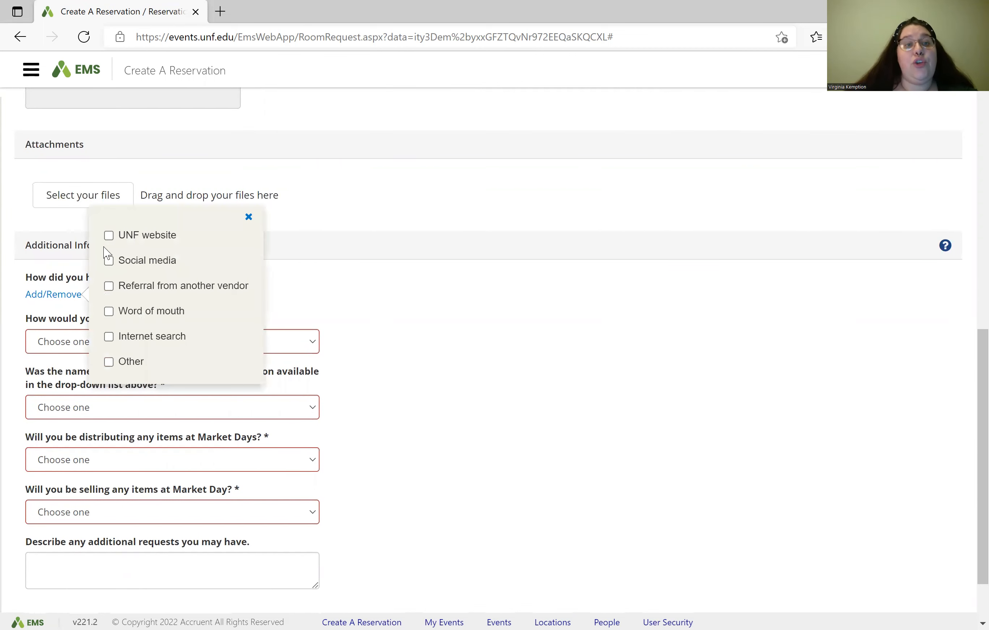
pyautogui.click(145, 268)
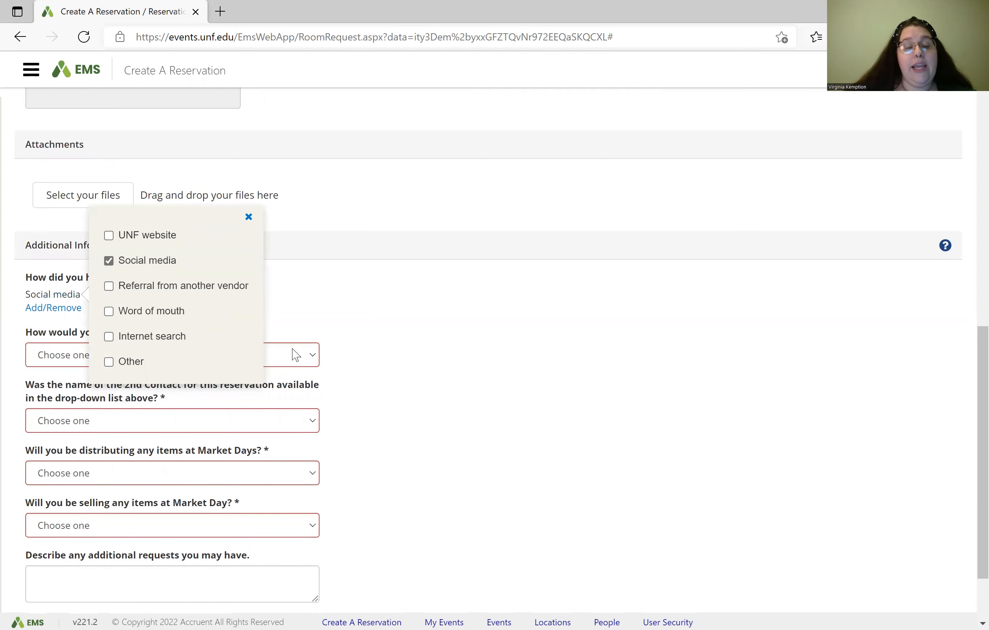
pyautogui.click(423, 322)
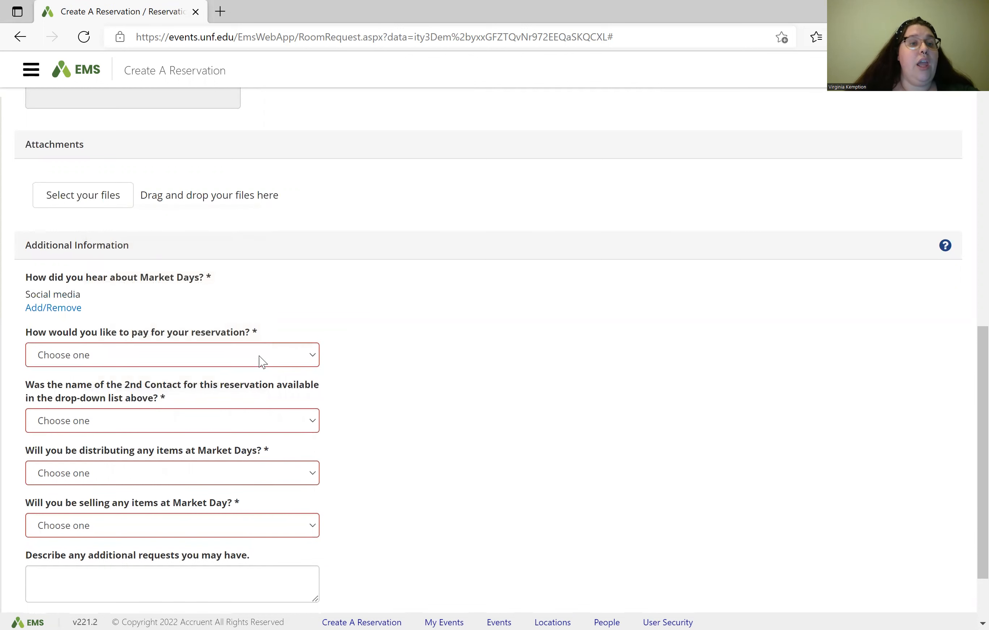
pyautogui.click(220, 361)
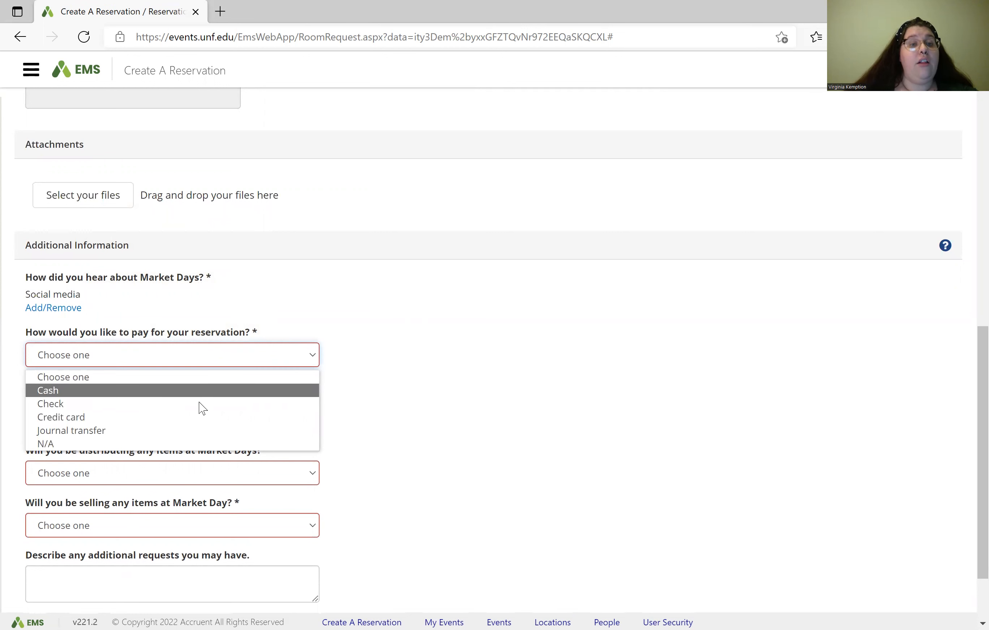
pyautogui.click(195, 413)
pyautogui.click(195, 414)
pyautogui.click(384, 390)
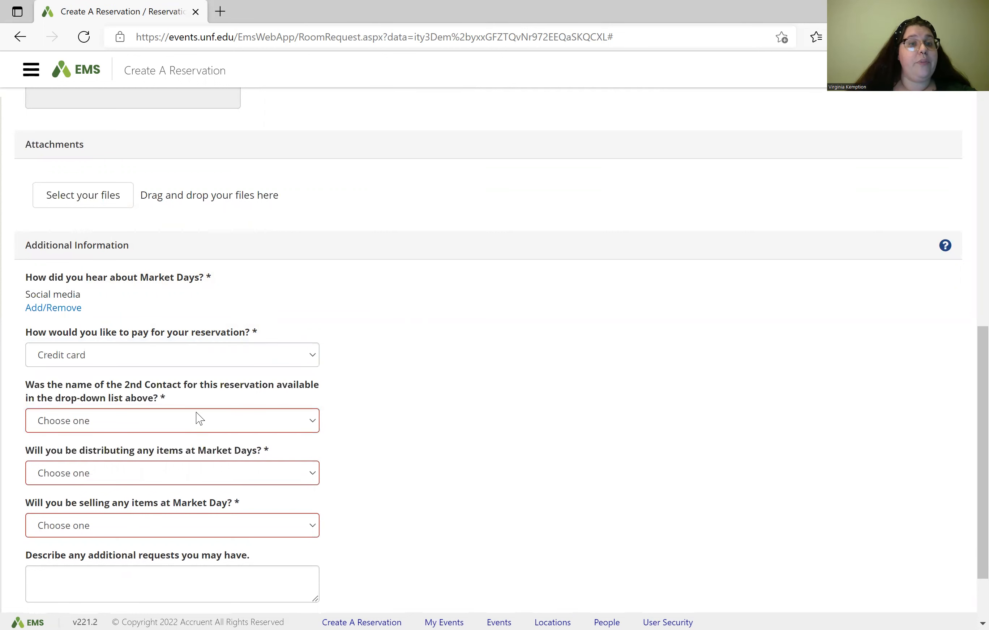
# Step: Answer No to the 2nd Contact question and enter the new contact's name
pyautogui.scroll(-2, 196, 415)
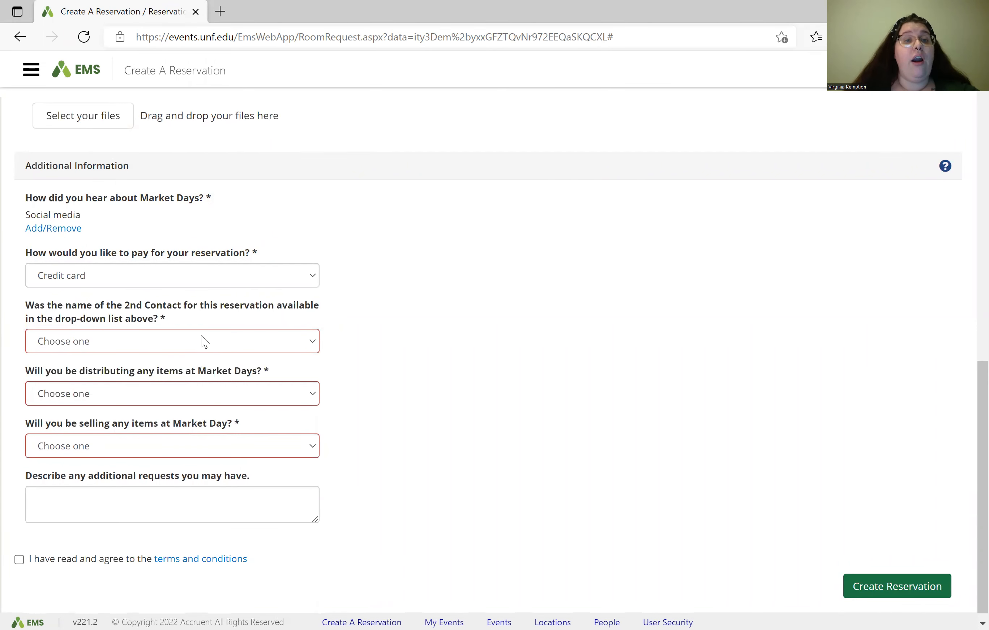
pyautogui.click(210, 352)
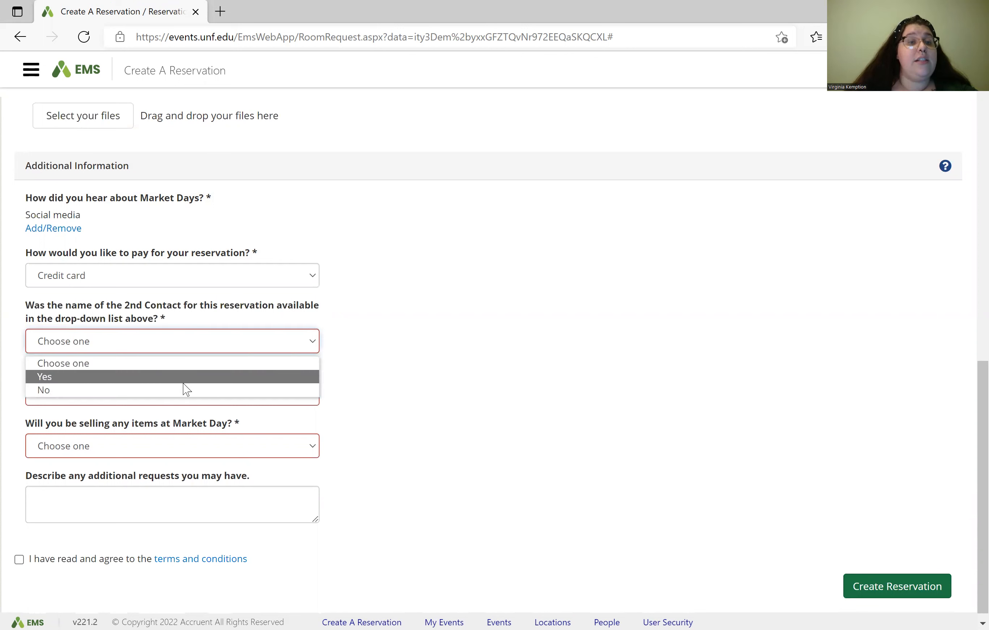
pyautogui.click(179, 394)
pyautogui.click(124, 398)
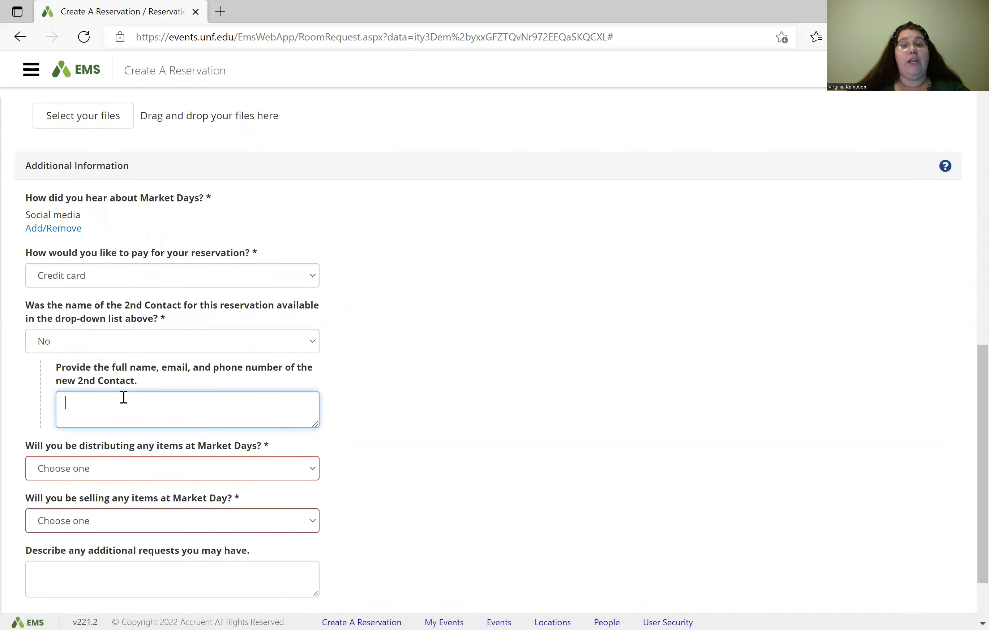
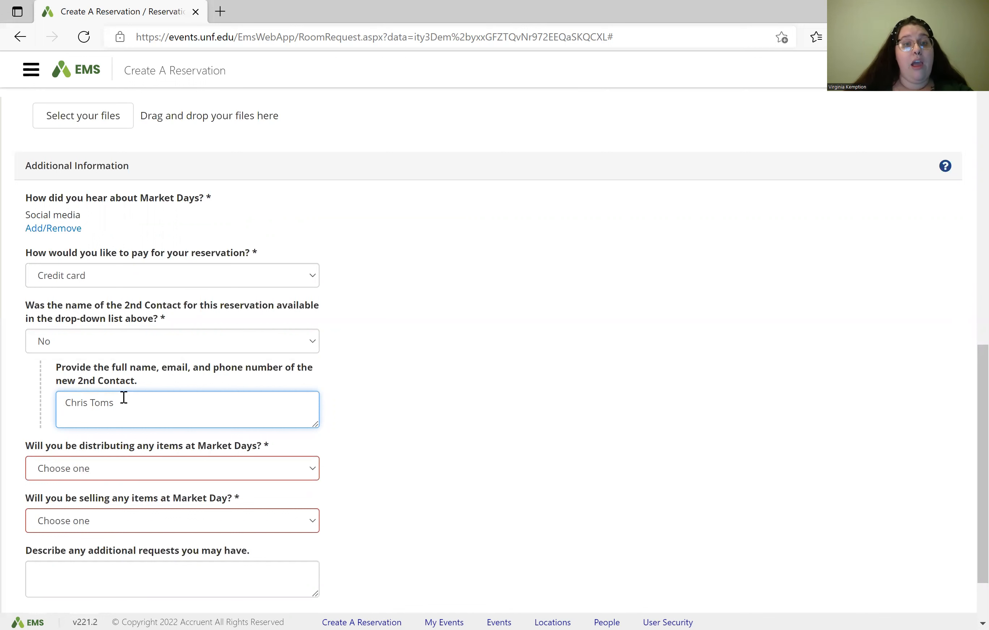
pyautogui.scroll(-1, 124, 397)
pyautogui.scroll(-1, 124, 398)
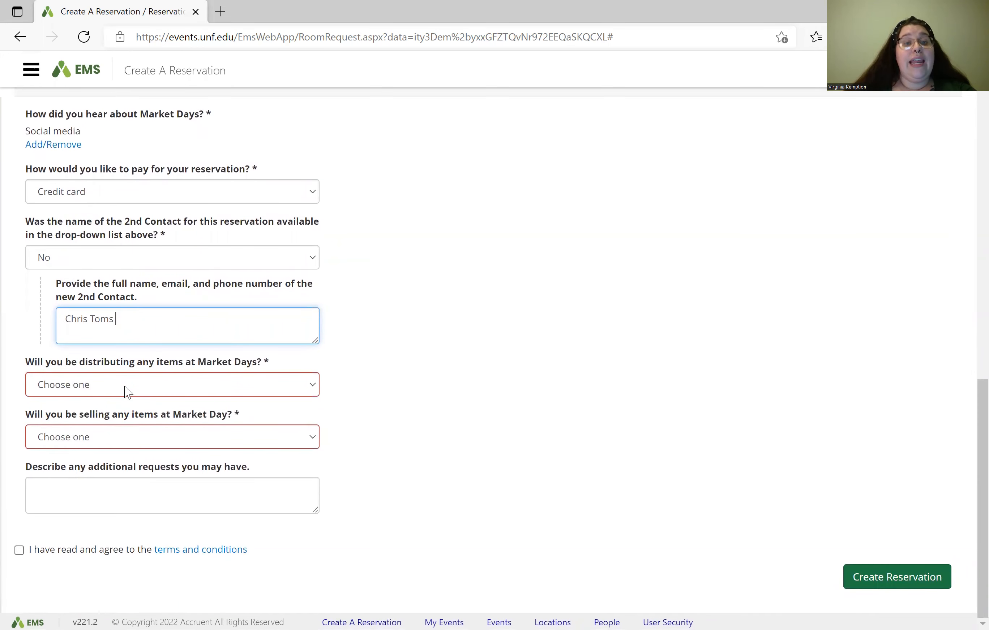
# Step: Answer Yes to distributing items at Market Day and describe them as T-shirts
pyautogui.click(127, 393)
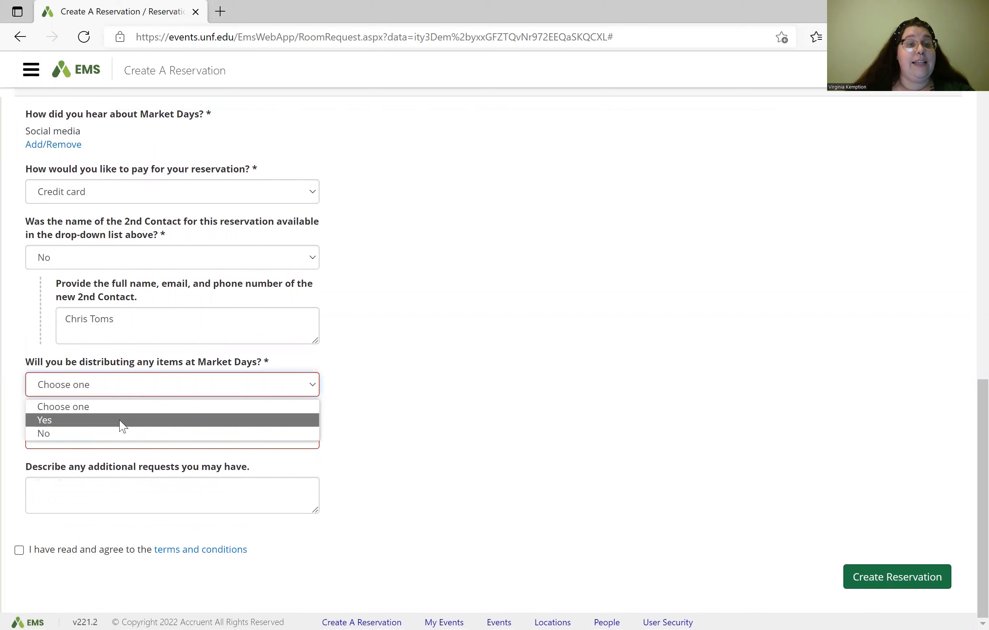
pyautogui.click(122, 420)
pyautogui.click(108, 430)
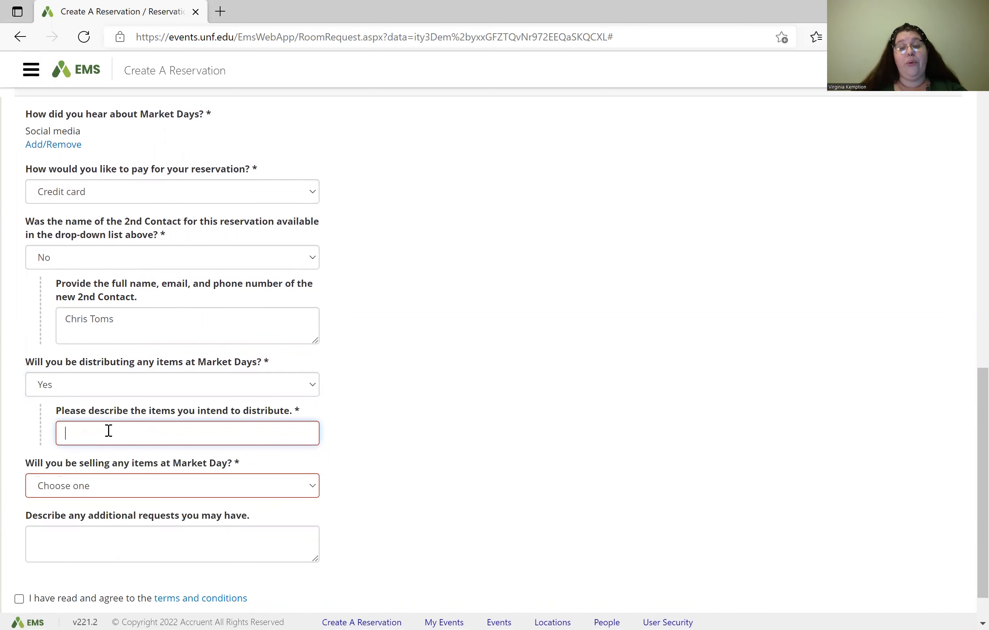
pyautogui.write('T')
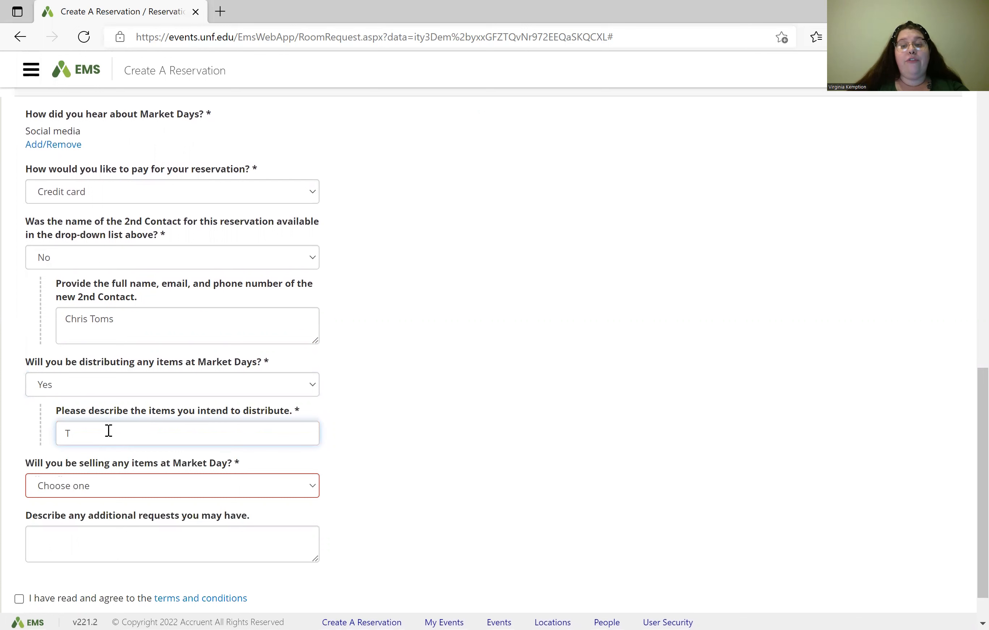
pyautogui.write('-shirts')
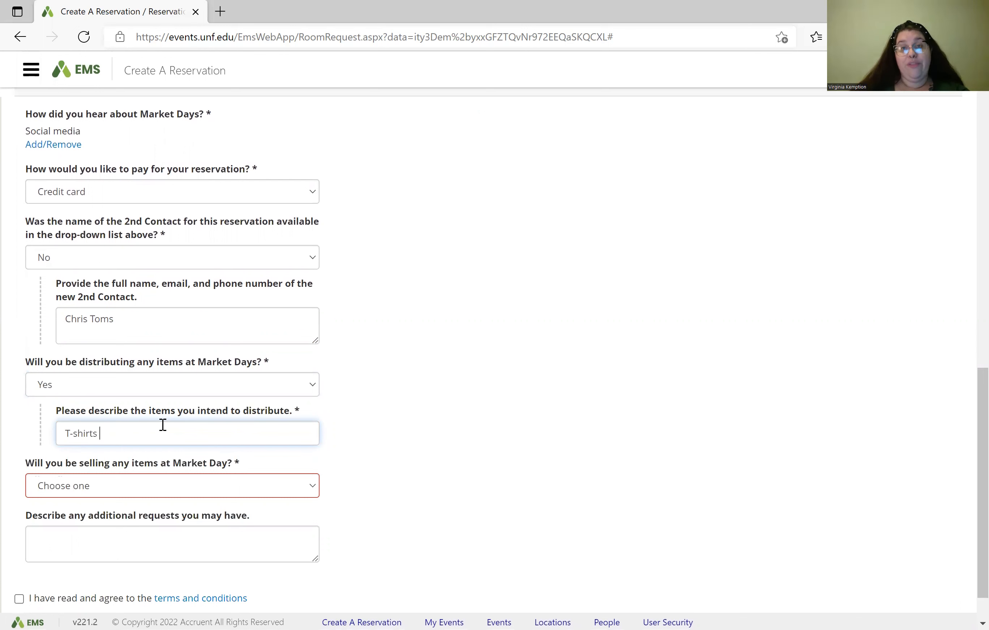
# Step: Answer No to selling items at Market Day
pyautogui.scroll(-1, 162, 424)
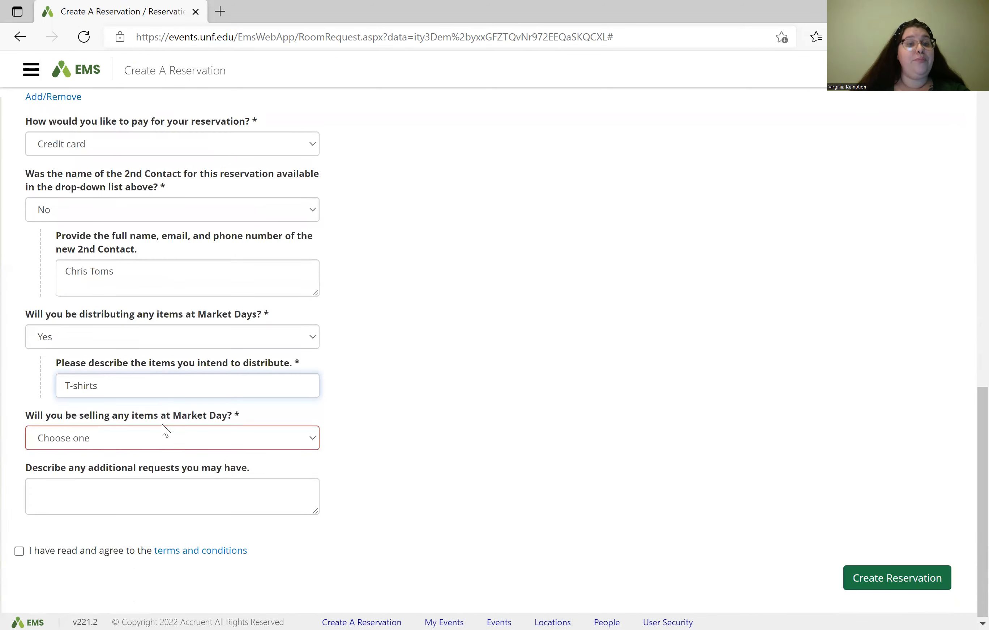
pyautogui.click(151, 441)
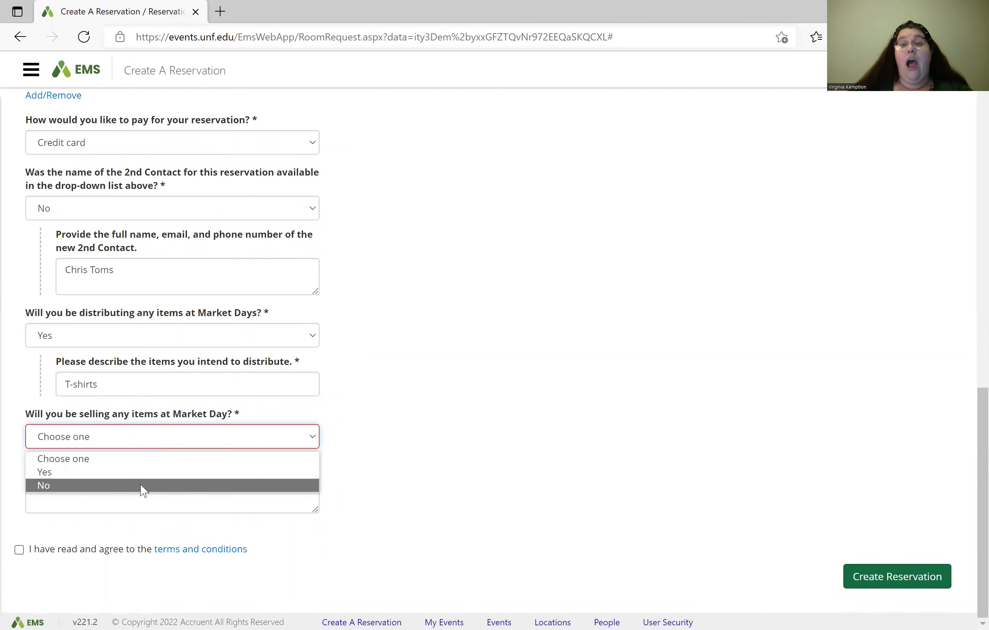
pyautogui.click(141, 485)
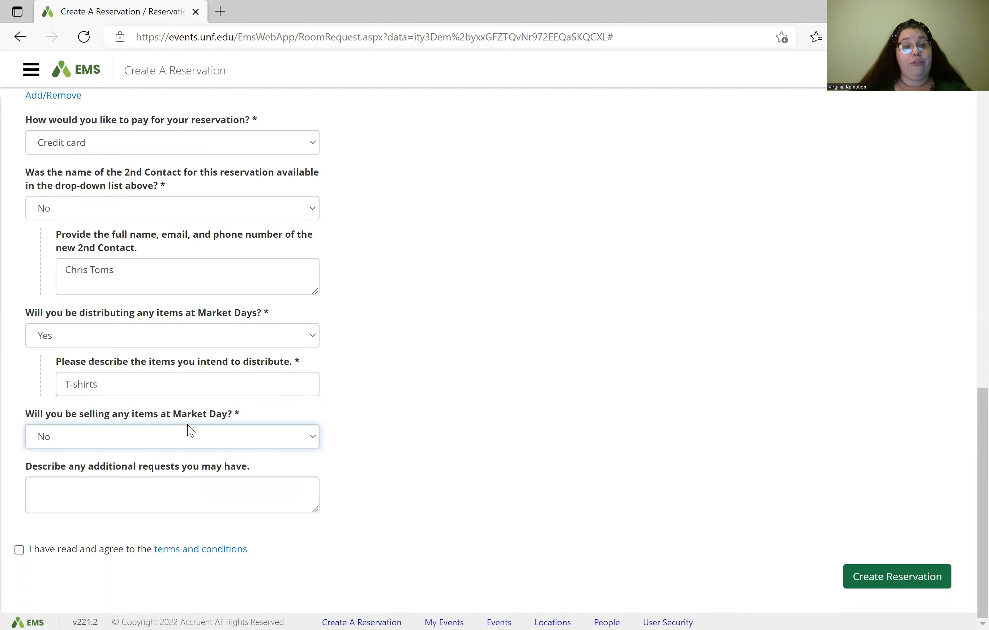
pyautogui.click(139, 482)
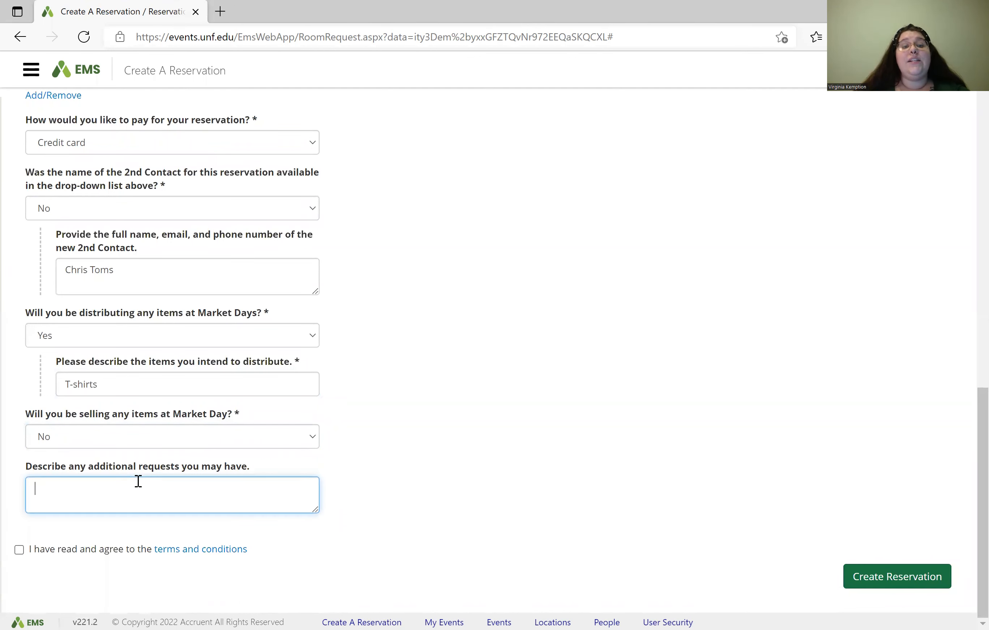
# Step: Read the terms and conditions, agree to them, and submit with Create Reservation
pyautogui.click(205, 550)
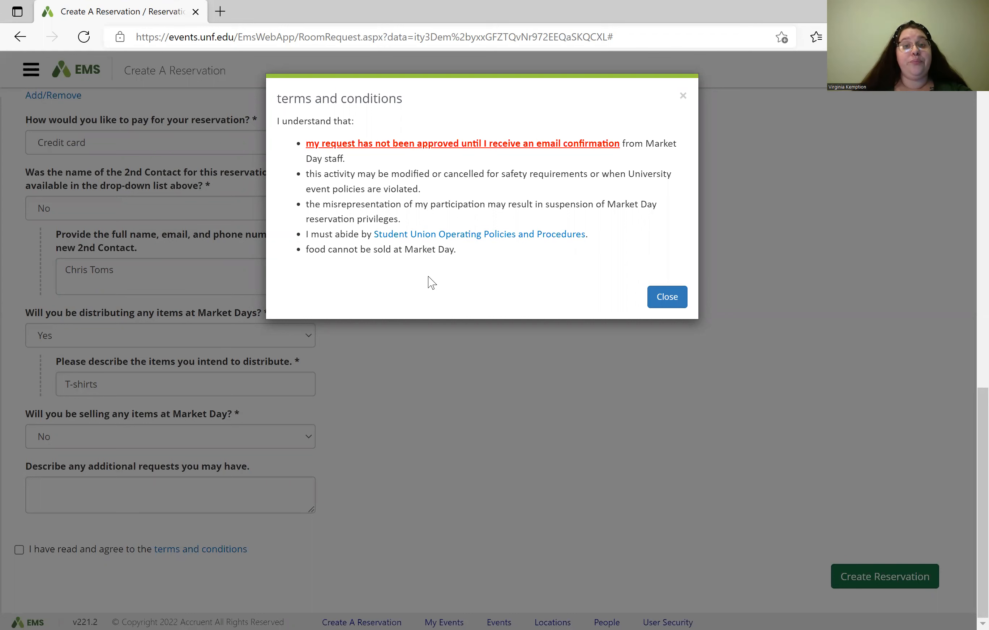
pyautogui.click(433, 343)
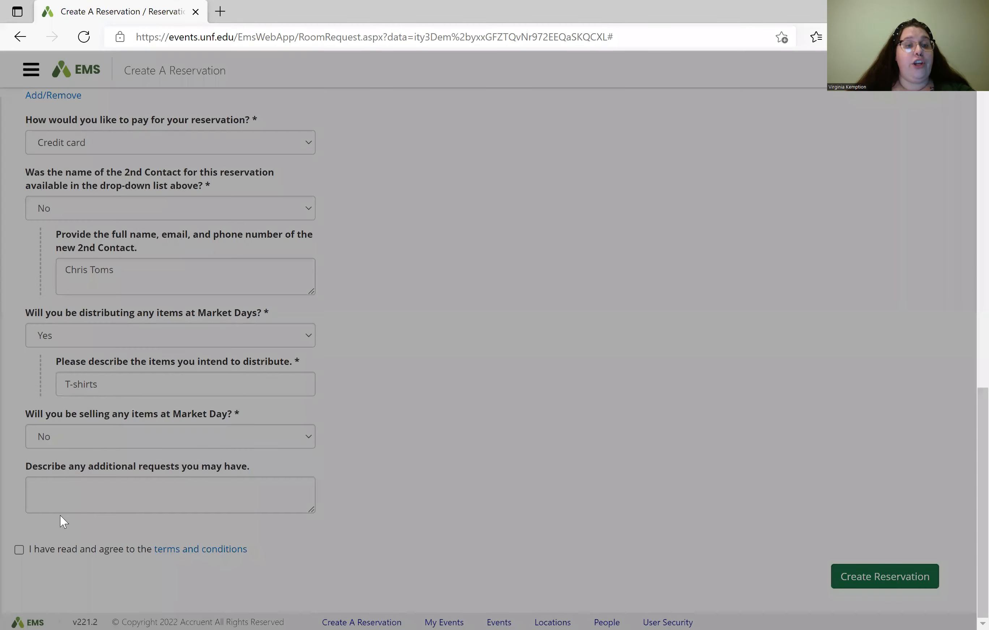
pyautogui.click(20, 552)
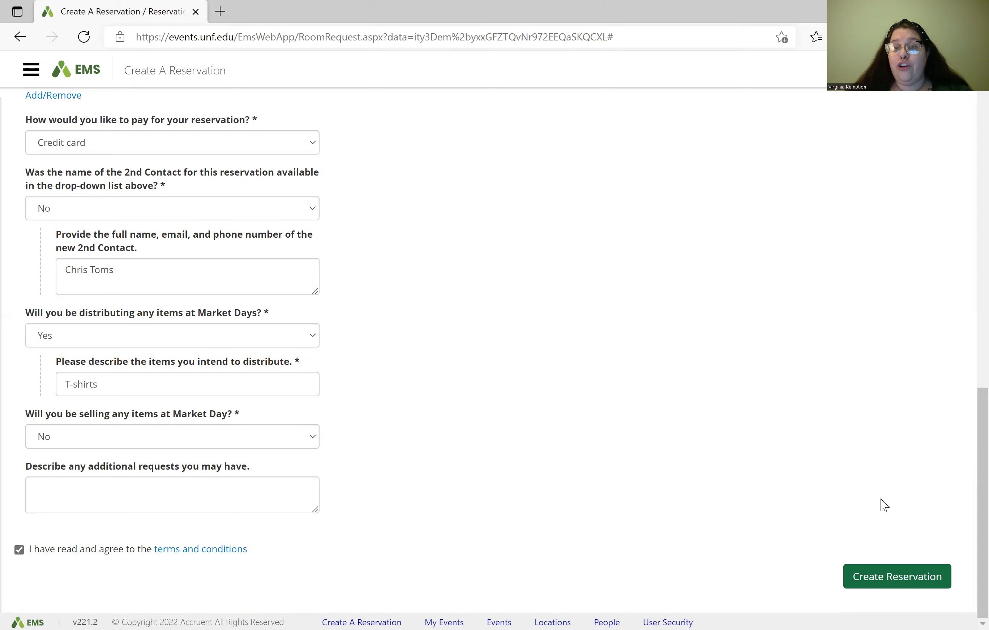
pyautogui.click(914, 578)
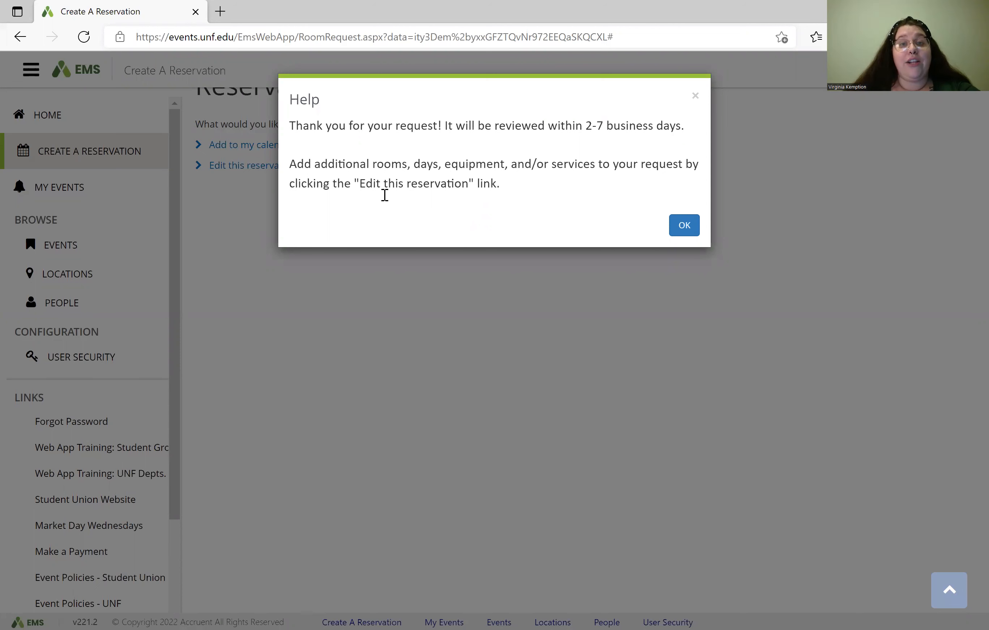
# Step: Dismiss the Reservation Created message and open the MD Student Union reservation for editing
pyautogui.click(414, 312)
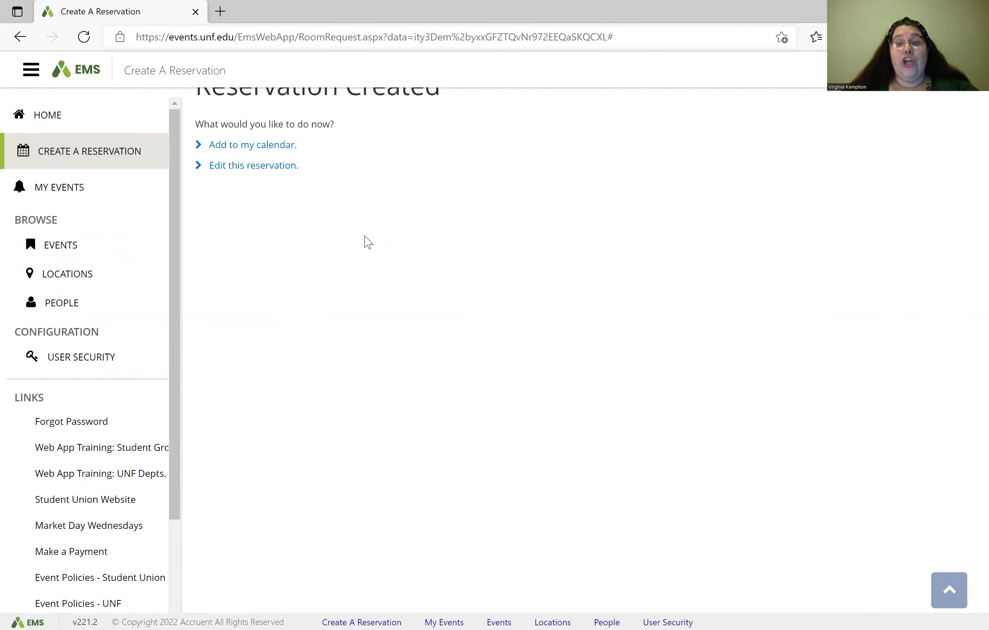
pyautogui.click(267, 170)
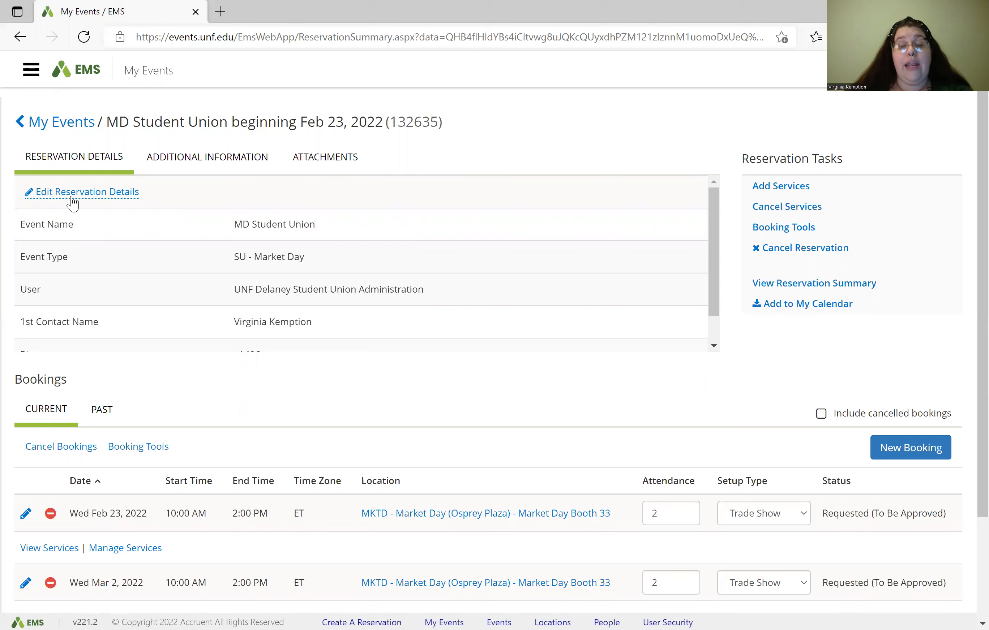
# Step: Check the Additional Information and Attachments tabs, then go to Add Services
pyautogui.click(199, 159)
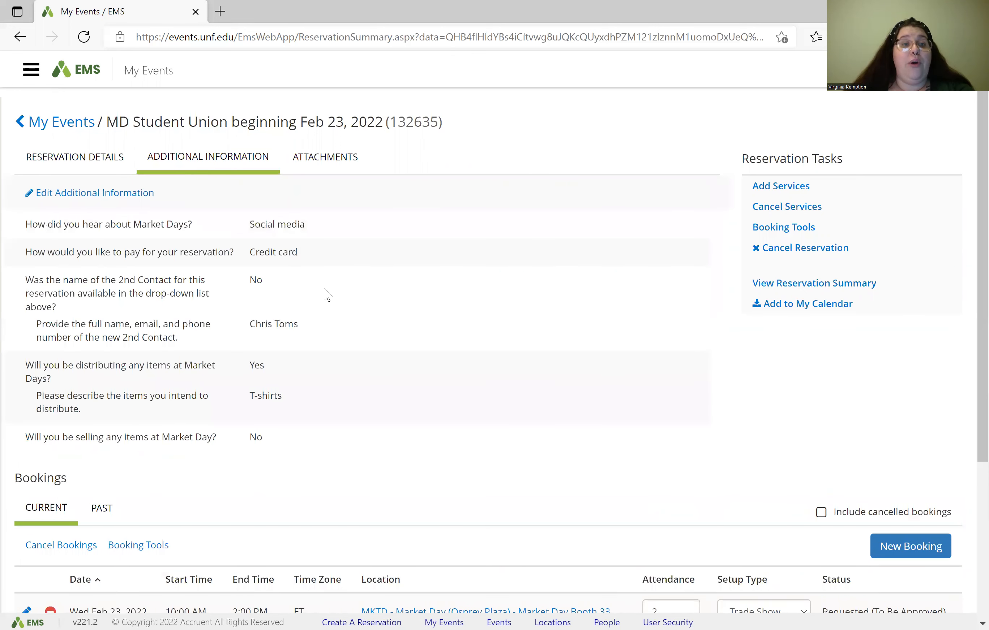
pyautogui.scroll(-3, 348, 283)
pyautogui.scroll(2, 348, 282)
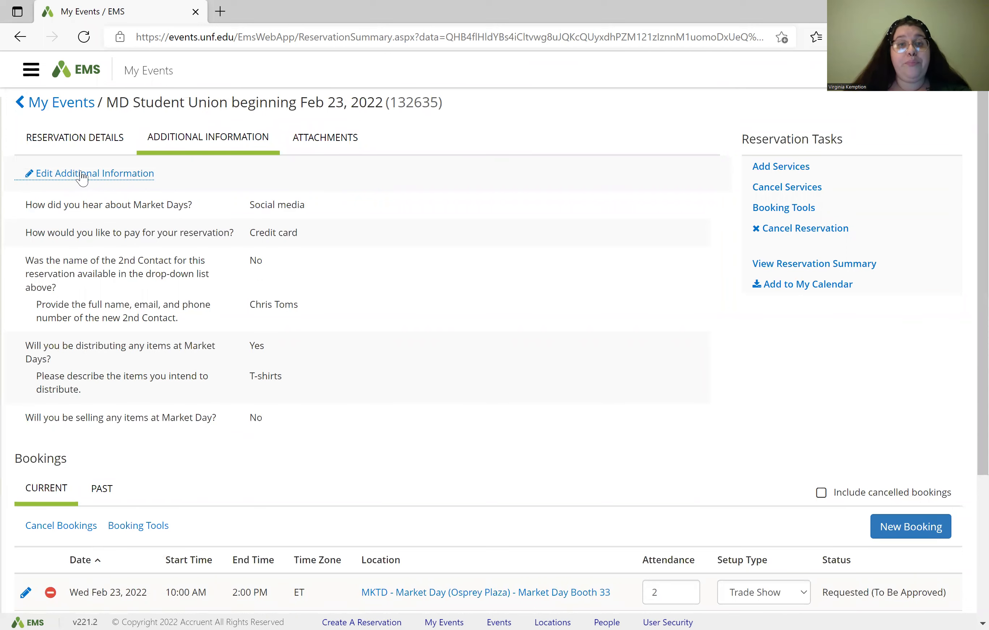
pyautogui.click(339, 138)
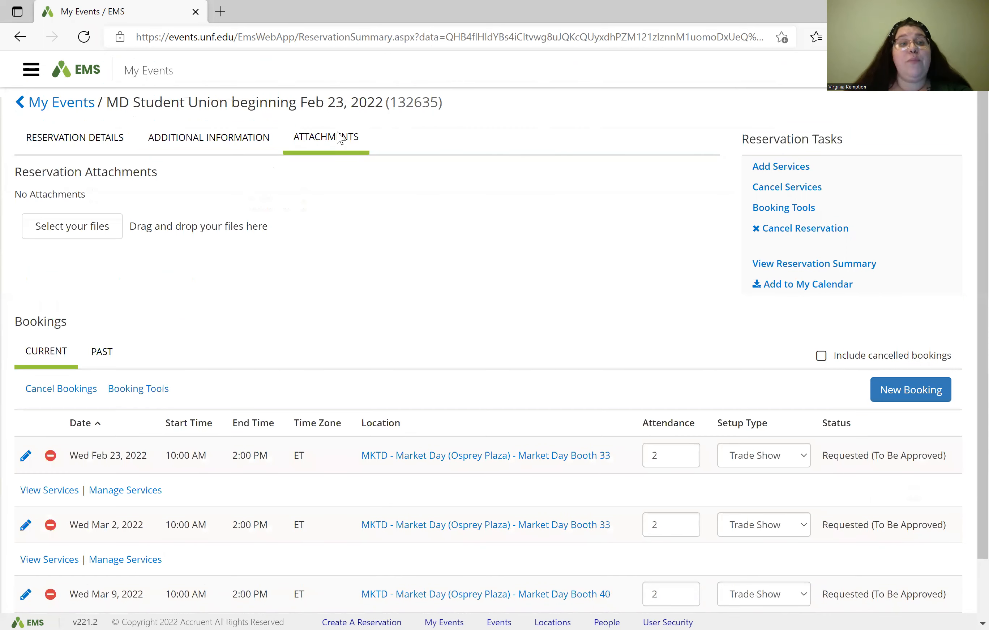
pyautogui.rightClick(158, 269)
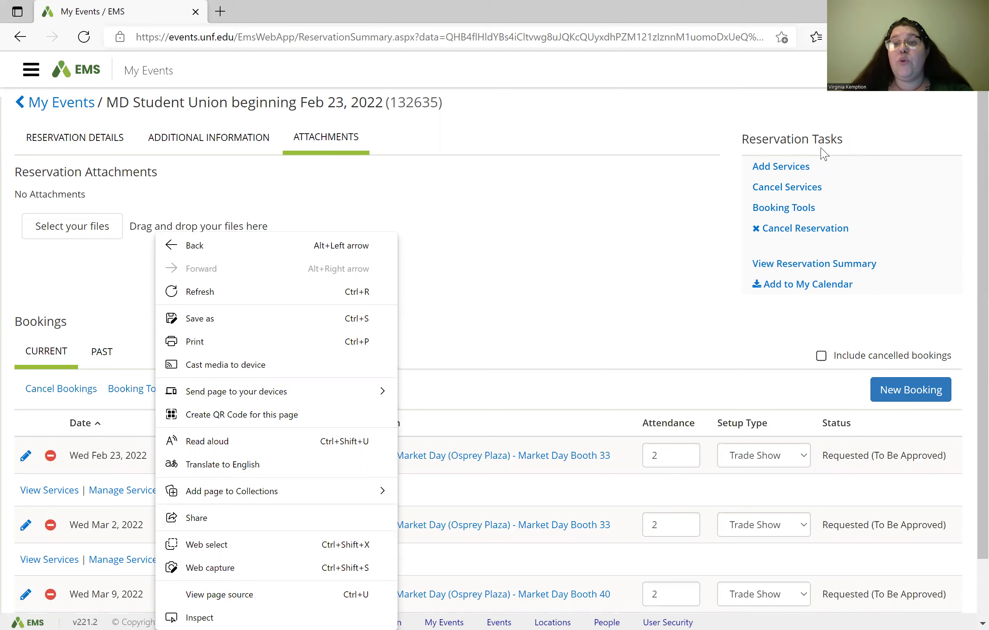
pyautogui.click(797, 169)
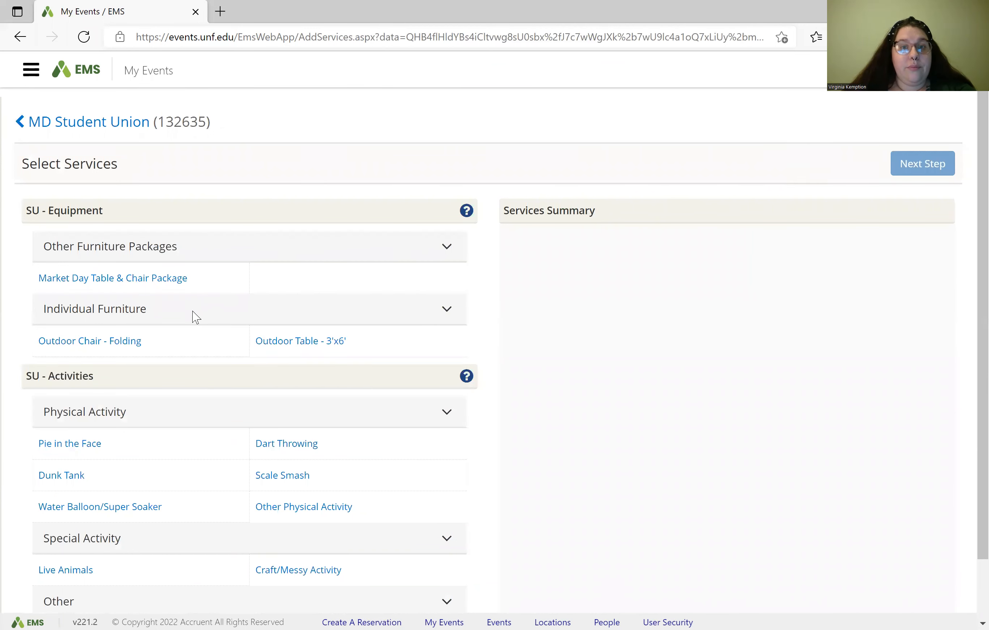
# Step: Add Craft/Messy Activity with special instruction 'Decorating card', correcting the misspelling via spelling suggestions
pyautogui.scroll(-2, 207, 308)
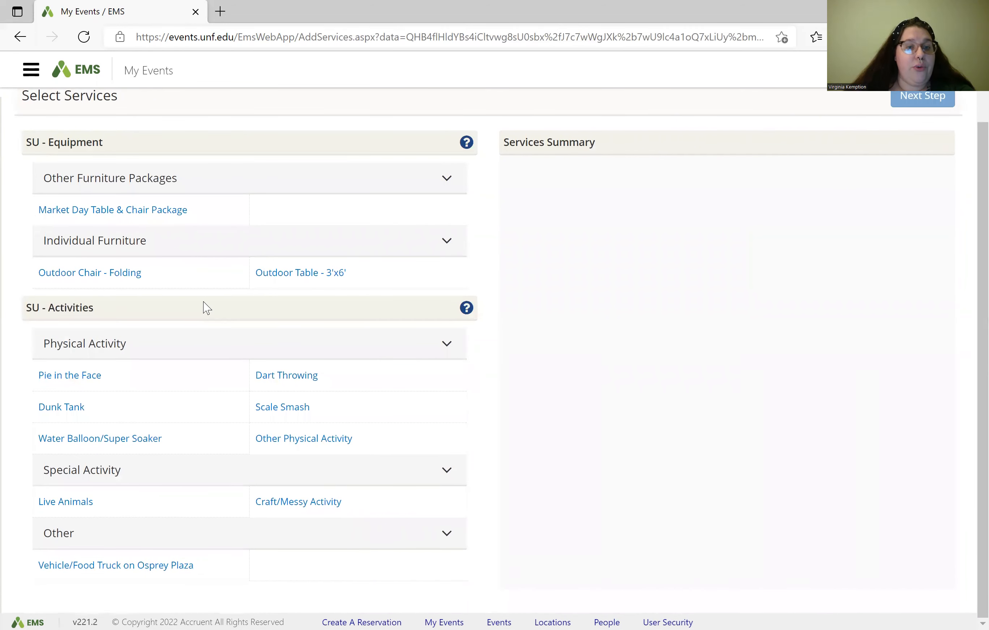
pyautogui.click(326, 515)
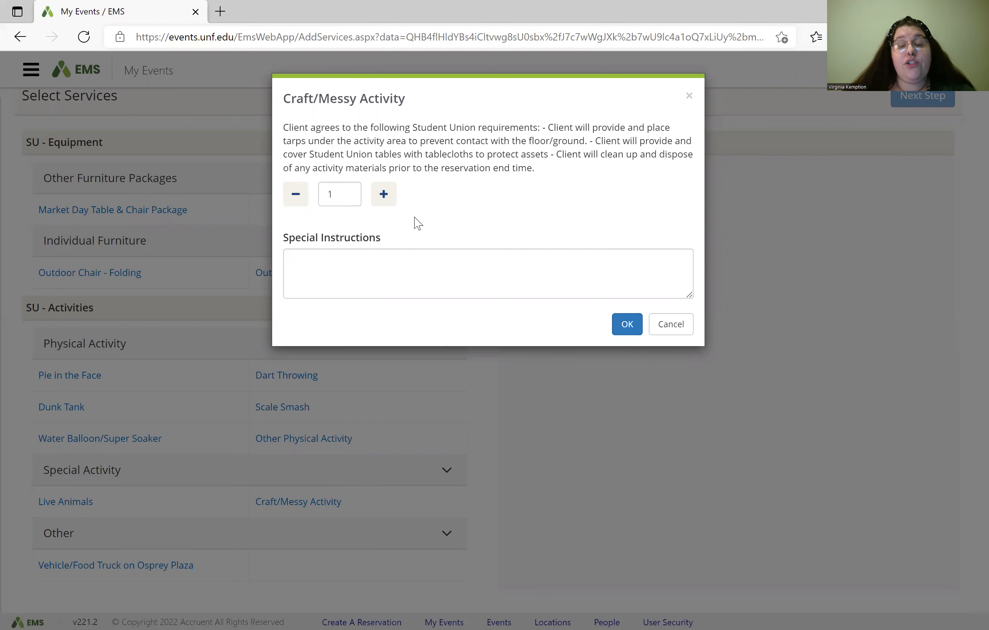
pyautogui.click(380, 271)
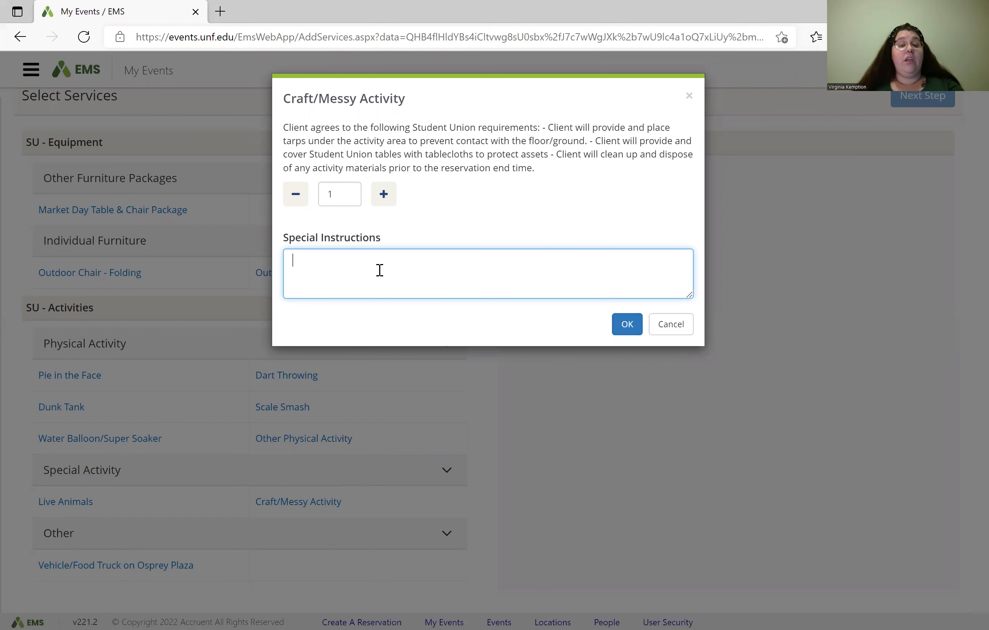
pyautogui.write('Dec')
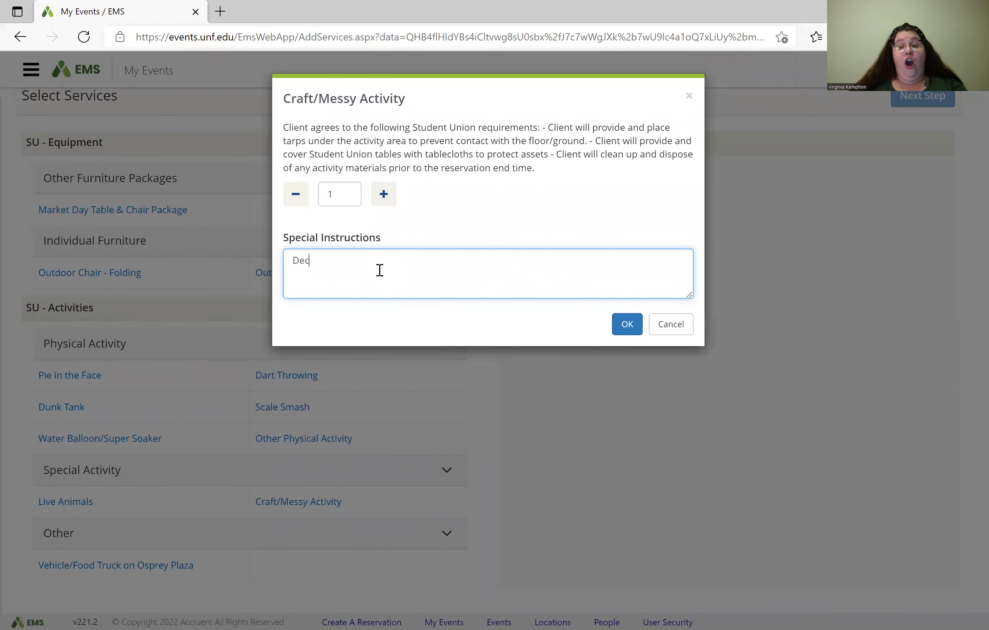
pyautogui.write('orstin')
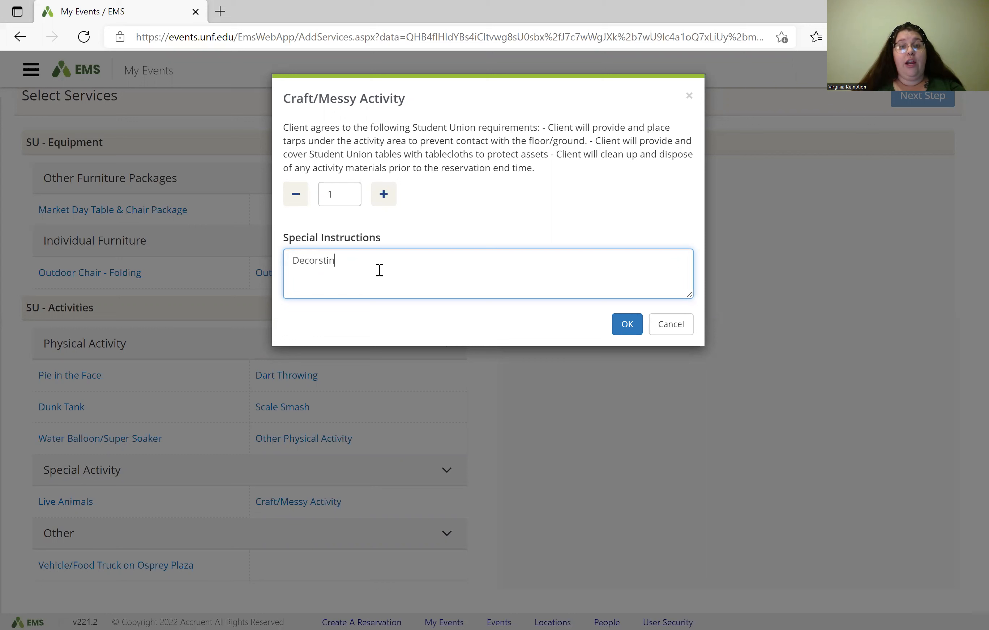
pyautogui.write('g card')
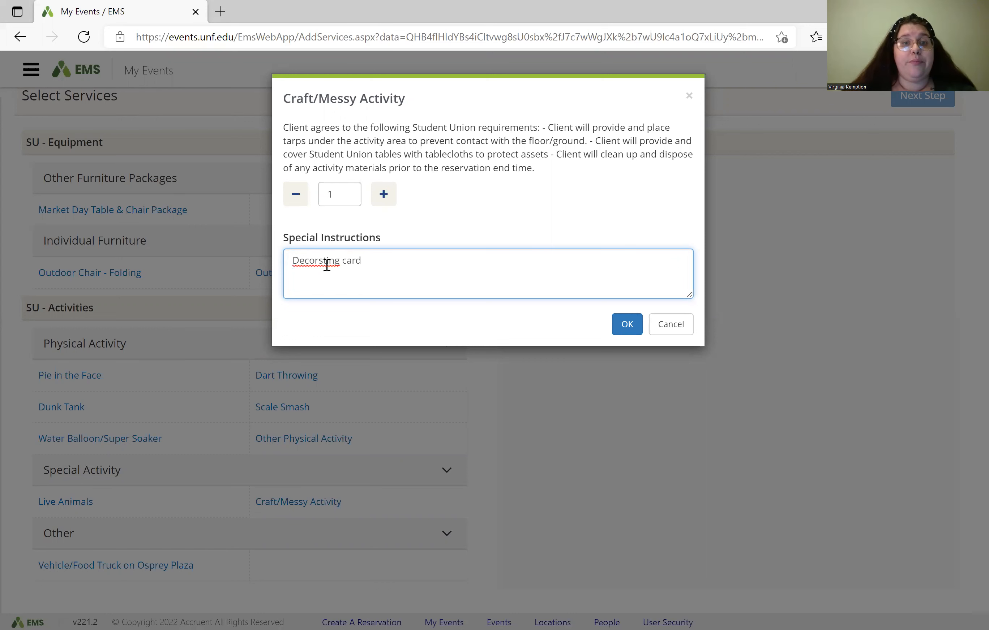
pyautogui.rightClick(325, 265)
pyautogui.click(339, 271)
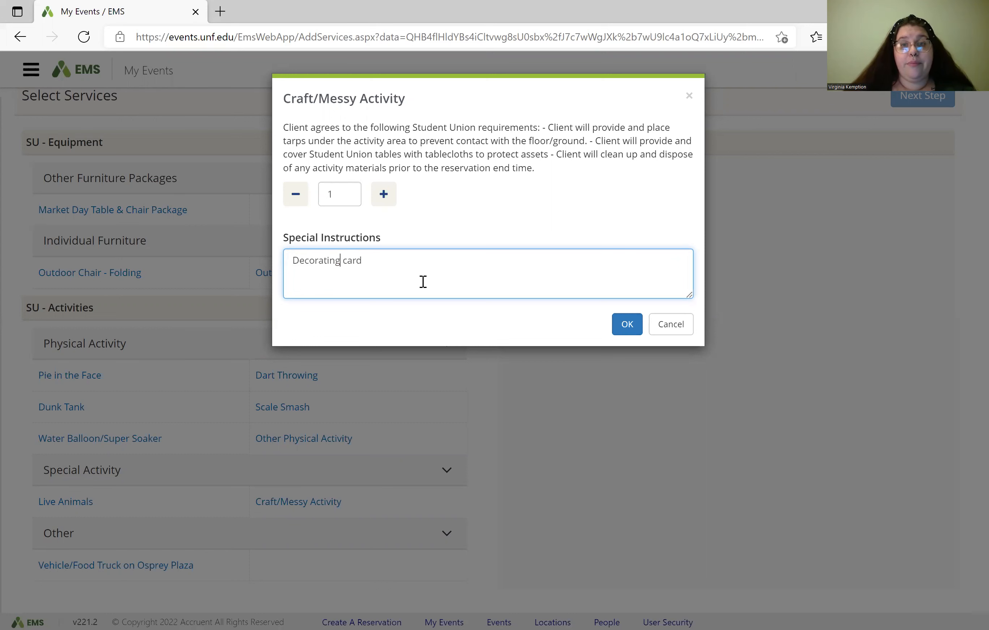
pyautogui.click(627, 326)
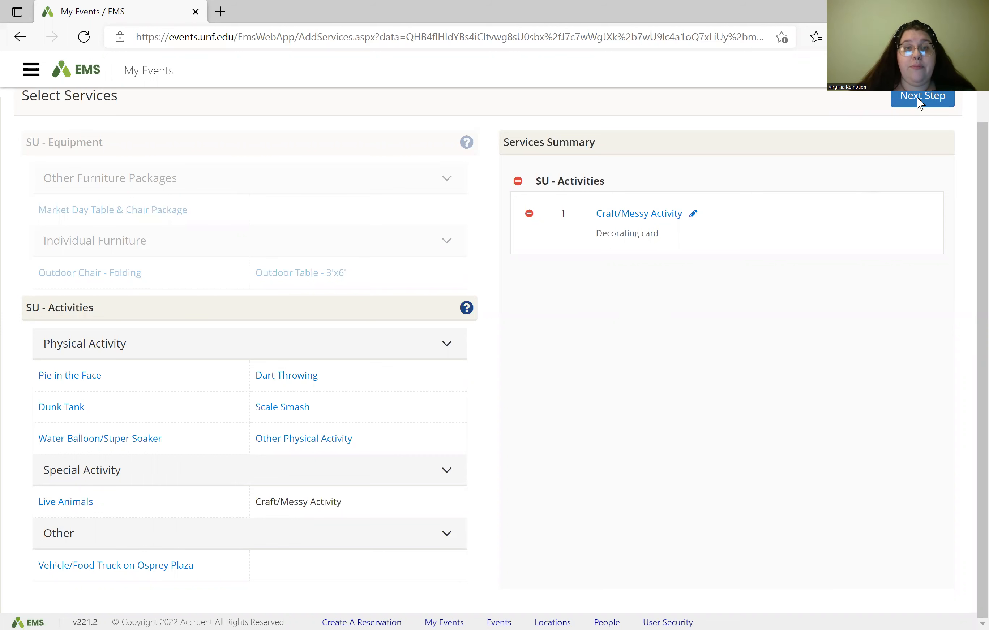
# Step: Attach the selected services to the Wed Mar 2, 2022 booking
pyautogui.scroll(2, 872, 192)
pyautogui.click(908, 180)
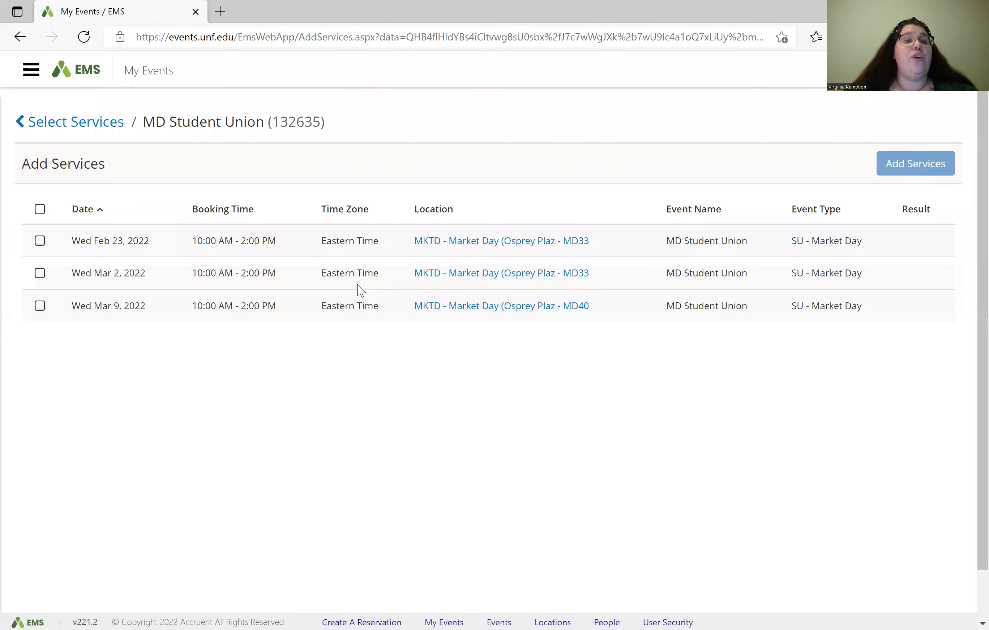
pyautogui.click(38, 275)
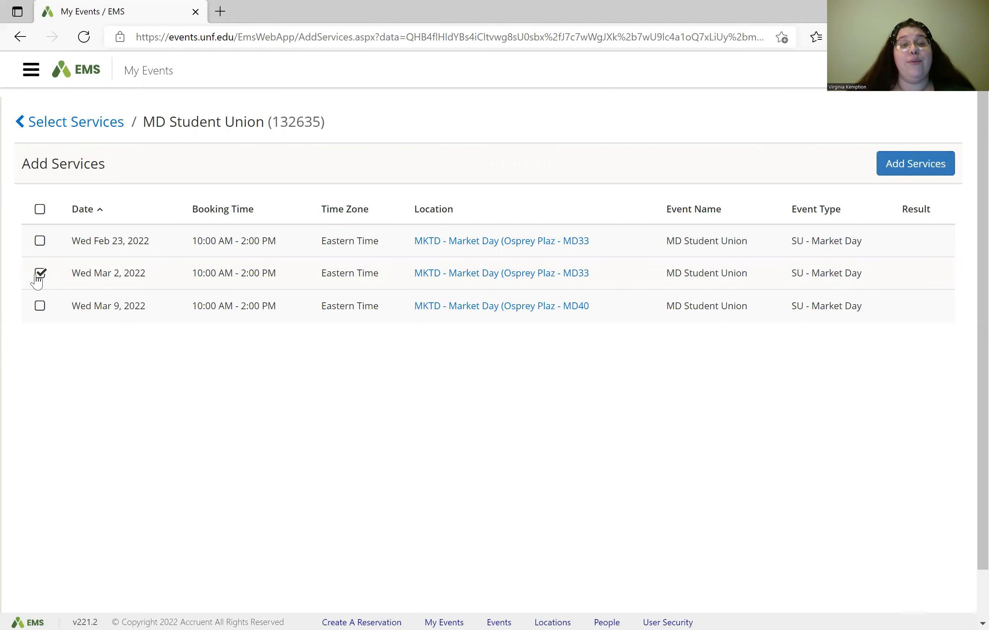
pyautogui.click(898, 175)
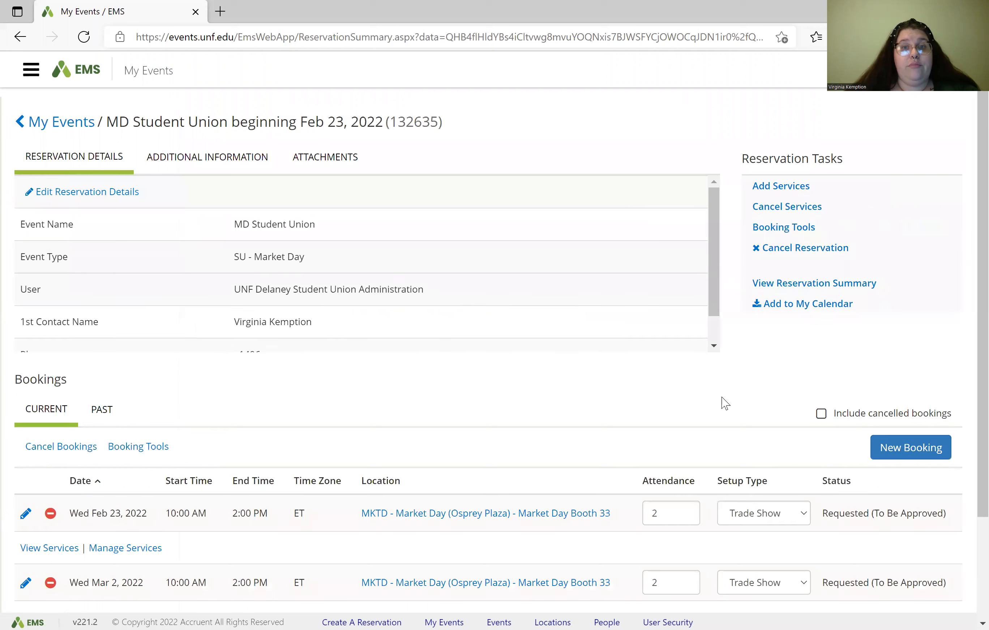
# Step: List services on the Feb 23 and Mar 2 bookings, then open Manage Services for Mar 2
pyautogui.scroll(-3, 248, 427)
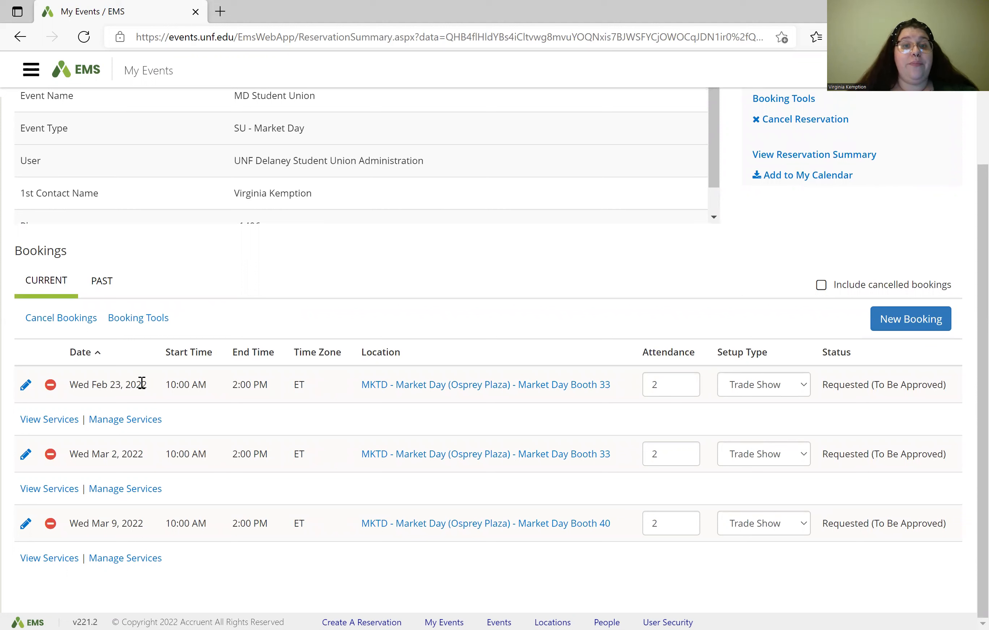
pyautogui.click(49, 420)
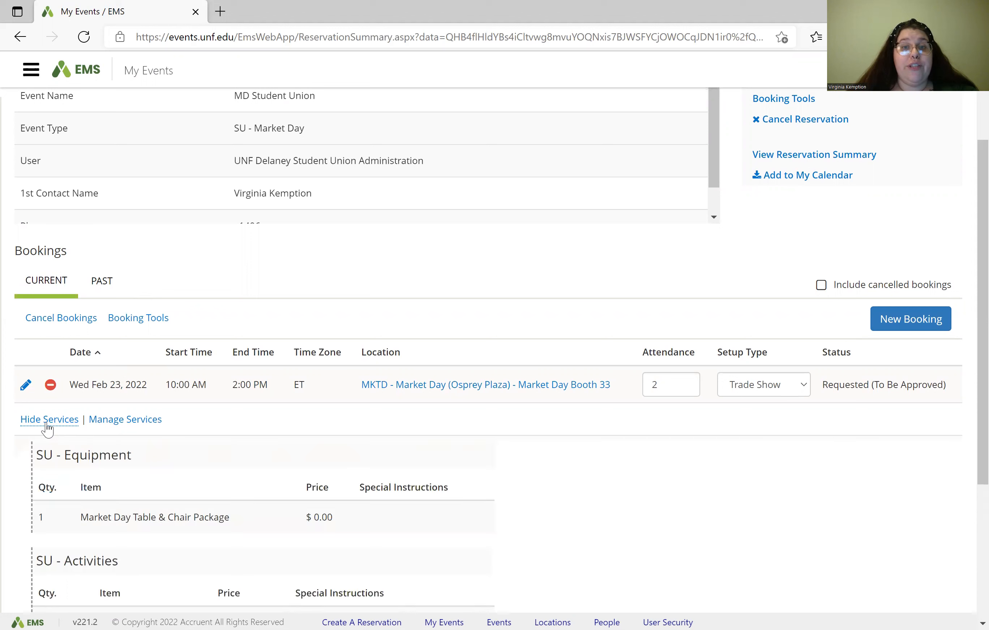
pyautogui.scroll(-3, 158, 417)
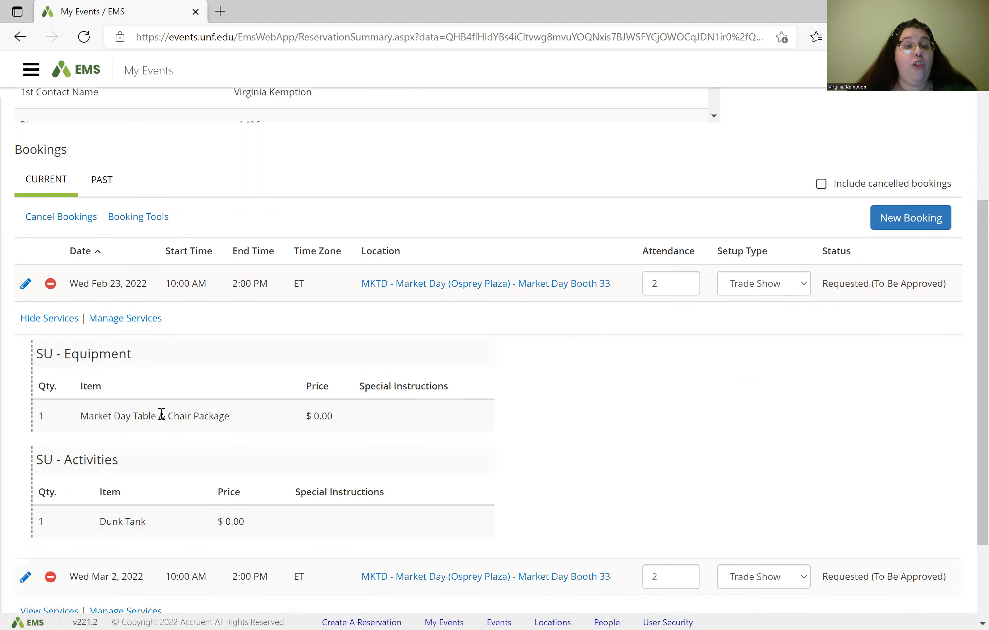
pyautogui.scroll(-2, 161, 414)
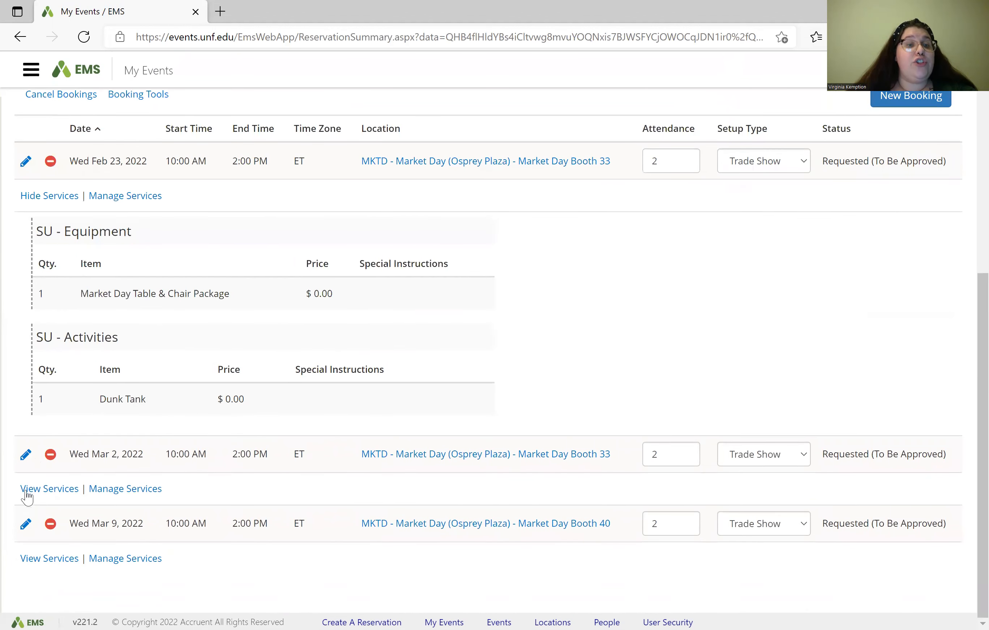
pyautogui.click(31, 494)
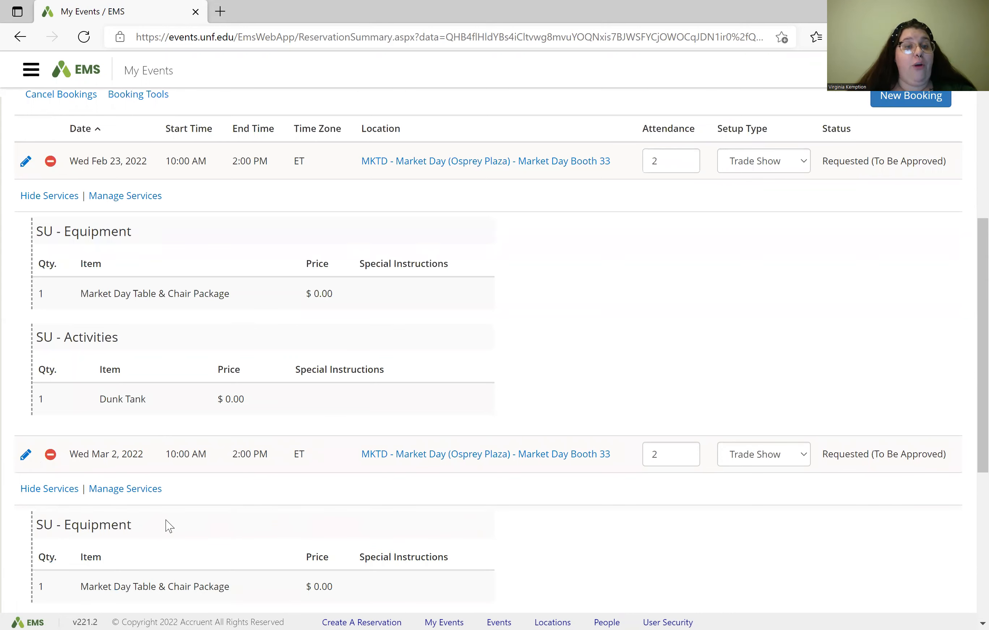
pyautogui.scroll(-3, 168, 525)
pyautogui.scroll(-2, 169, 526)
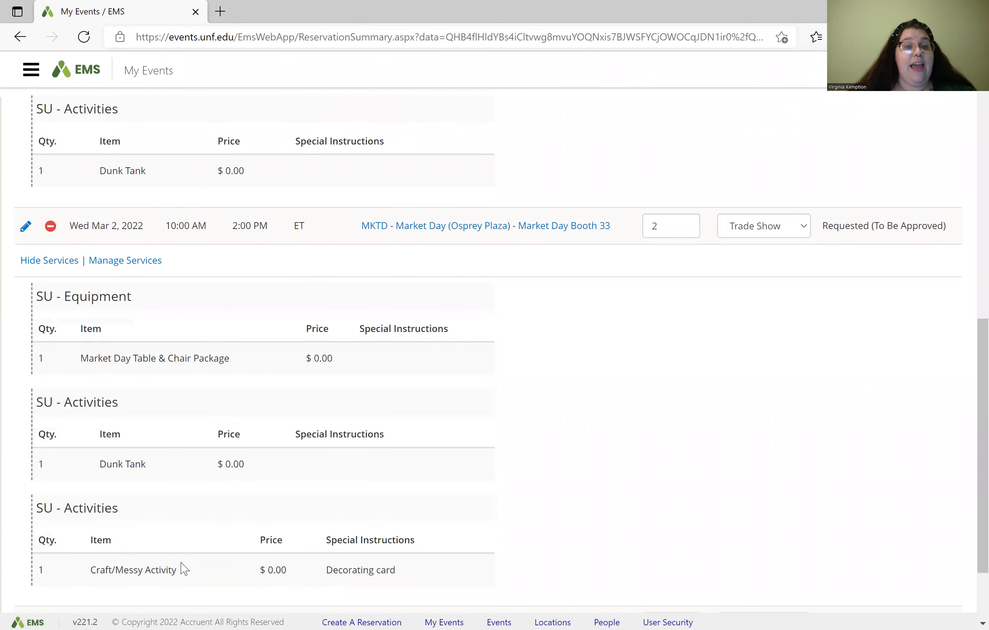
pyautogui.moveTo(176, 574); pyautogui.dragTo(82, 584)
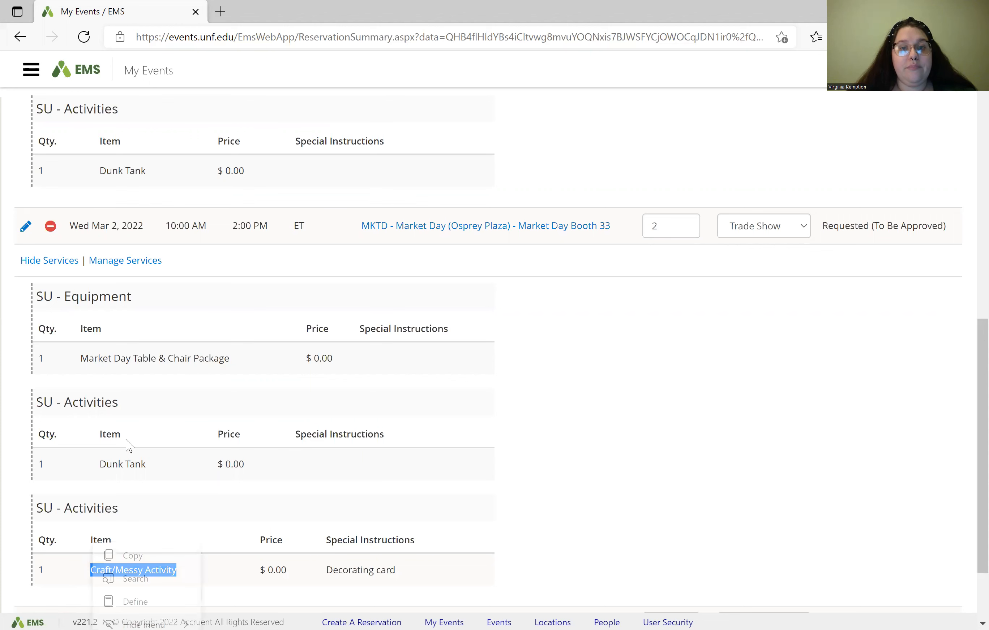
pyautogui.scroll(1, 120, 360)
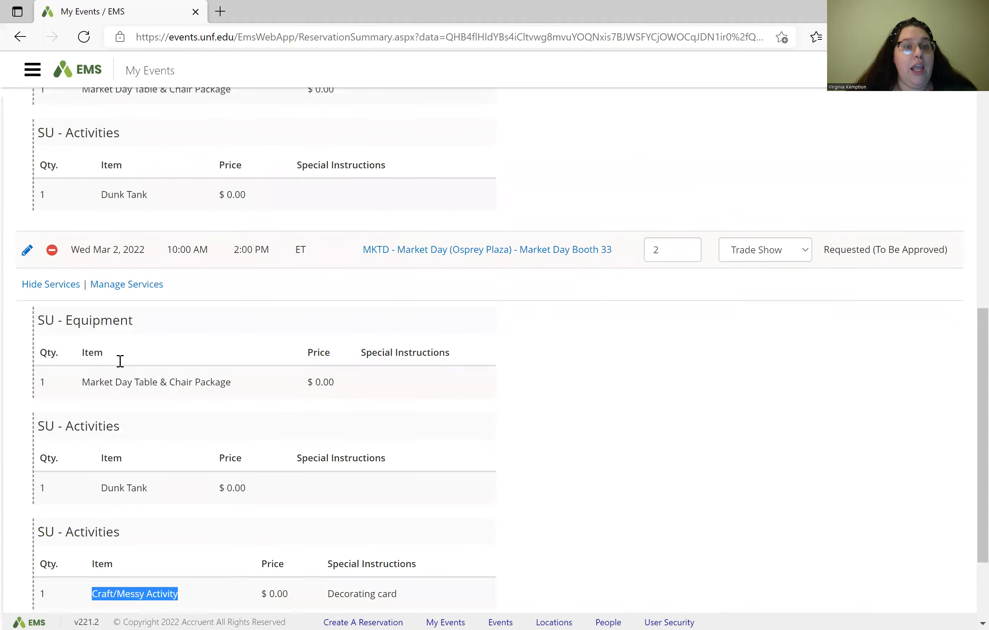
pyautogui.click(136, 290)
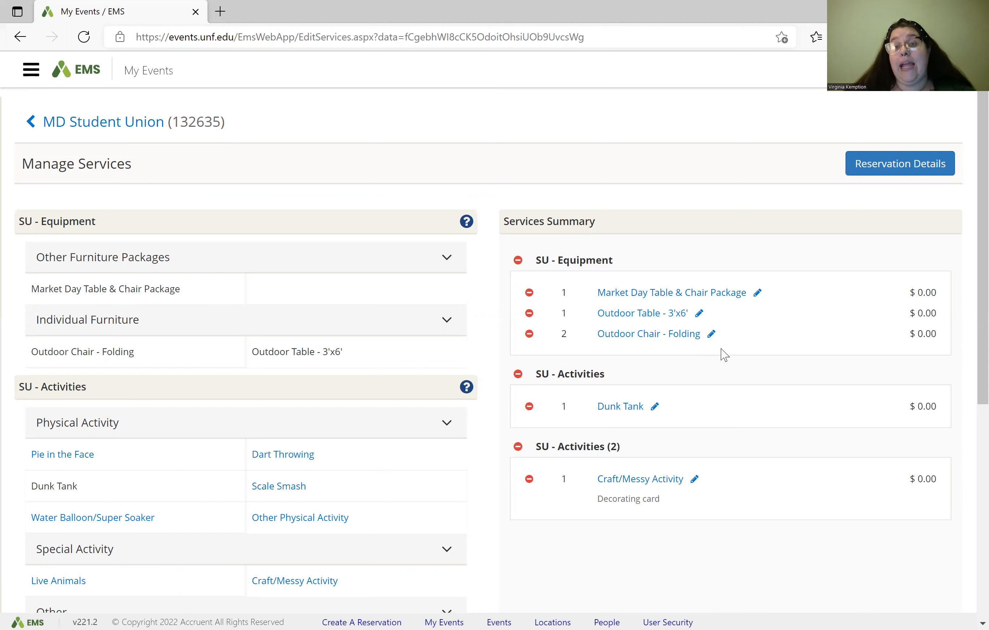
# Step: Delete Dunk Tank from the Mar 2 booking and go back to Reservation Details
pyautogui.click(529, 407)
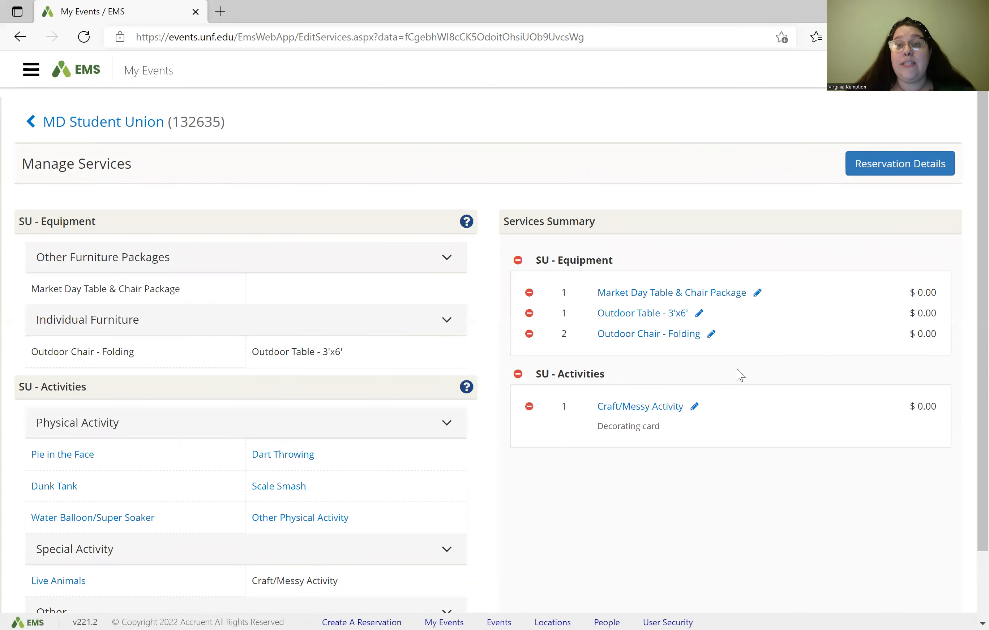
pyautogui.click(899, 170)
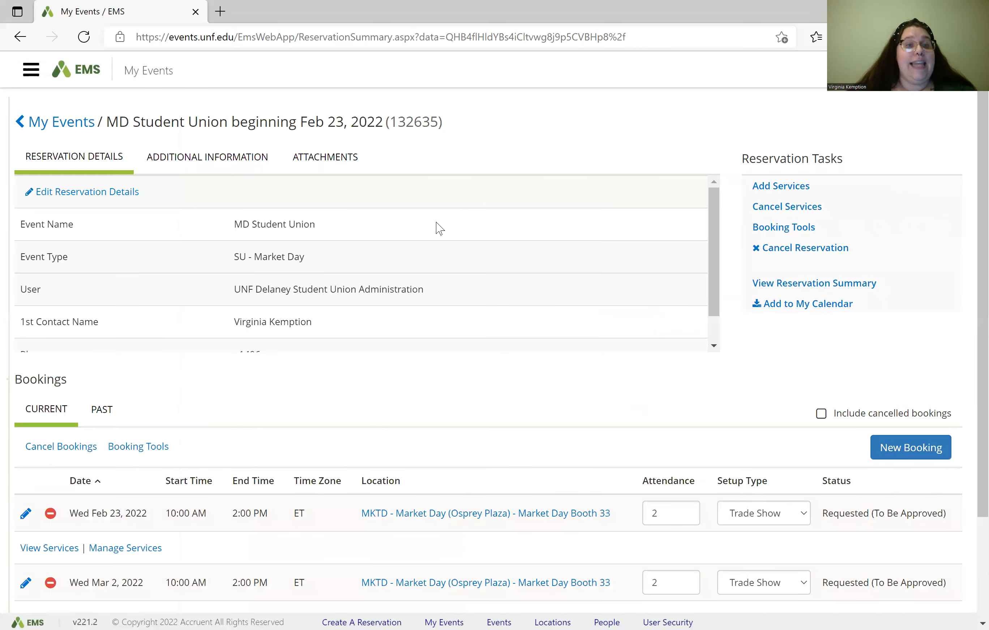
# Step: List the Feb 23 booking's services, then open Mar 2's cancellation and keep the booking
pyautogui.scroll(-3, 159, 379)
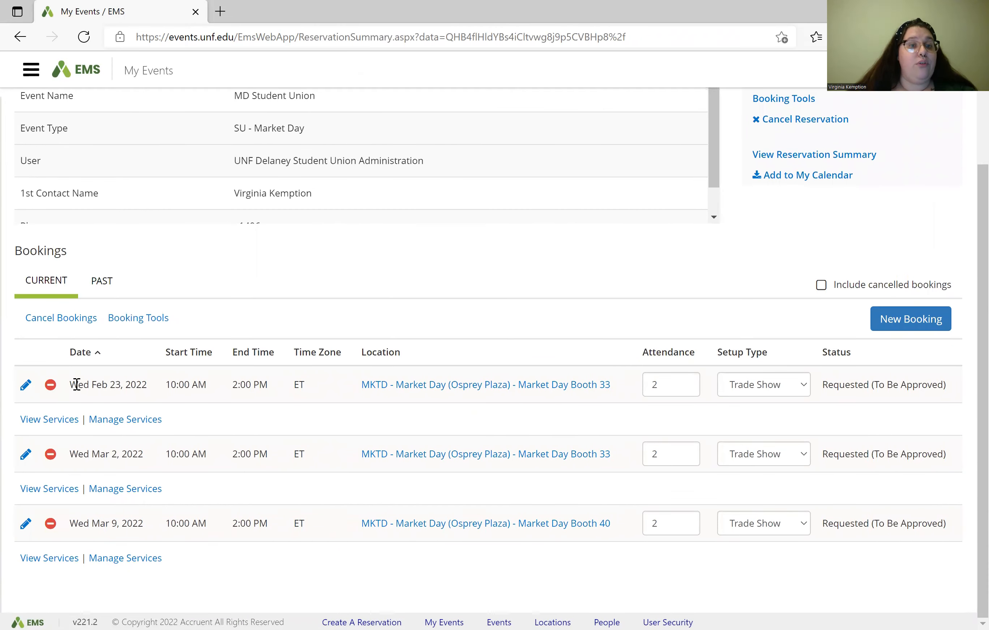
pyautogui.click(72, 420)
pyautogui.scroll(-5, 144, 495)
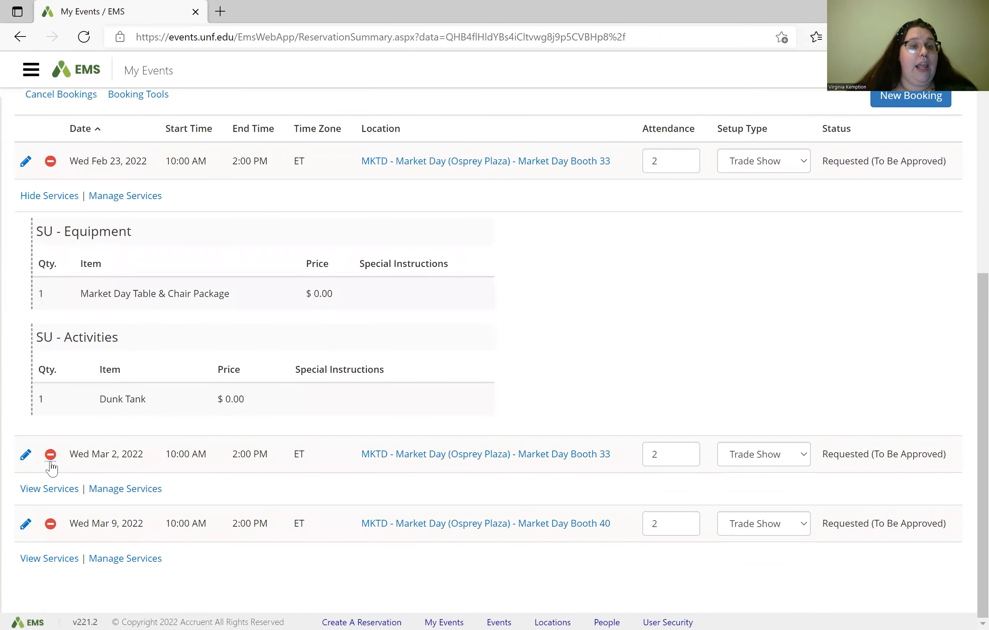
pyautogui.click(50, 457)
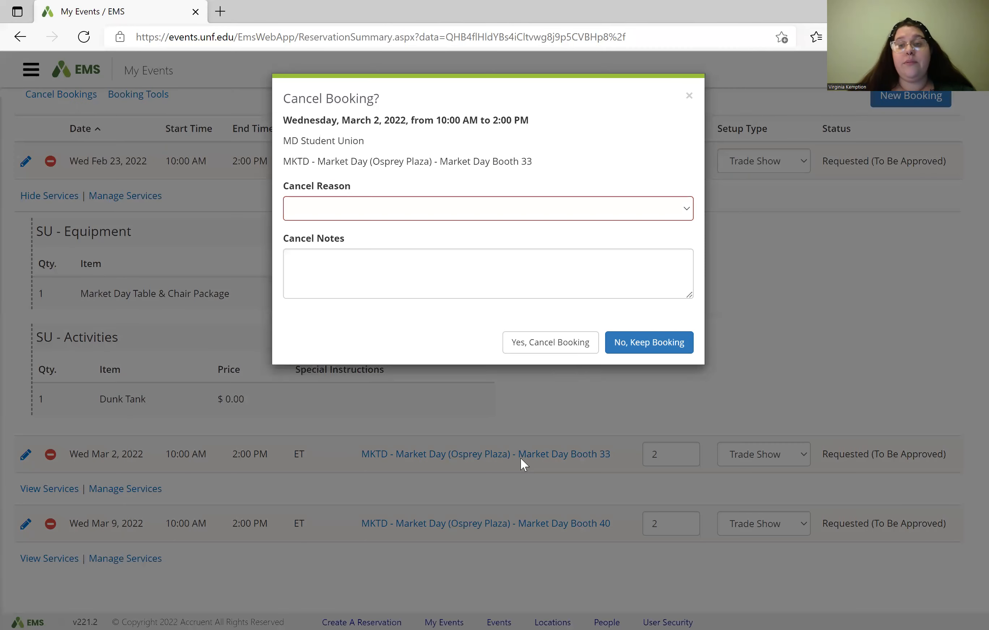
pyautogui.click(627, 353)
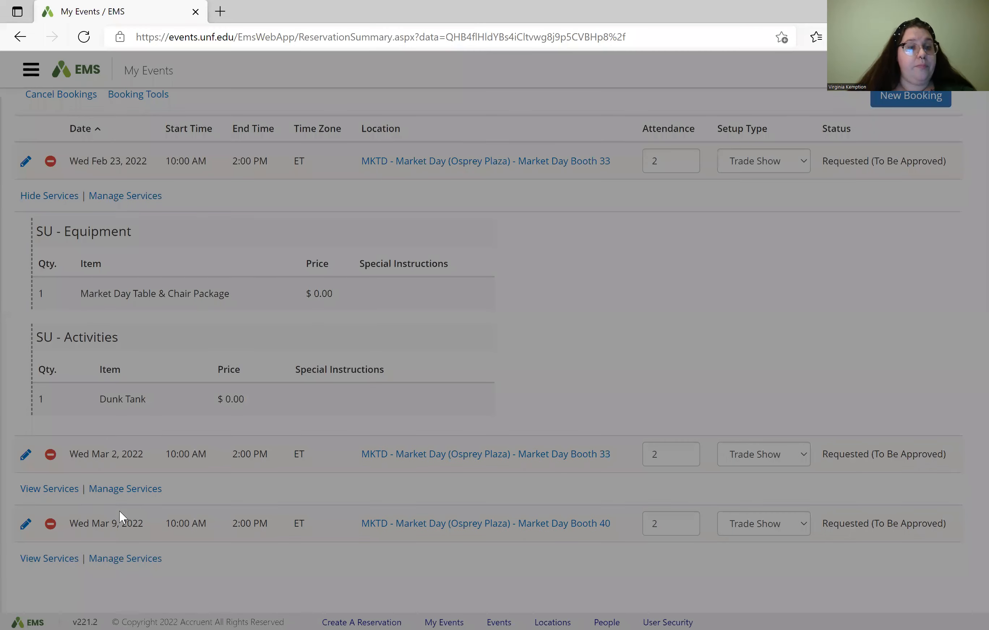
# Step: Show the Mar 2 booking's table package and Craft/Messy Activity, then start a new booking
pyautogui.click(60, 490)
pyautogui.scroll(-5, 124, 528)
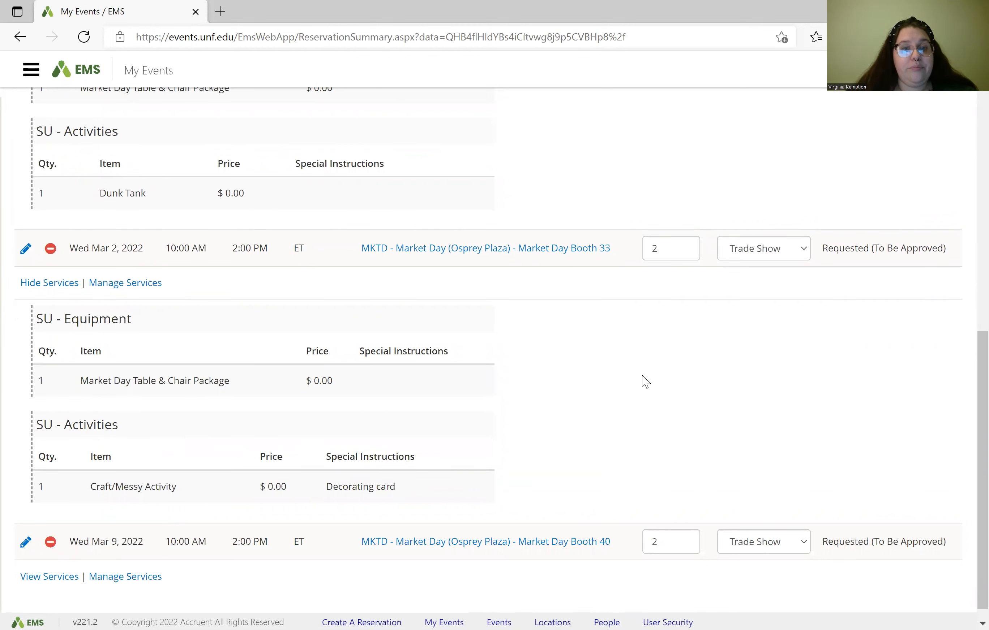
pyautogui.scroll(10, 646, 382)
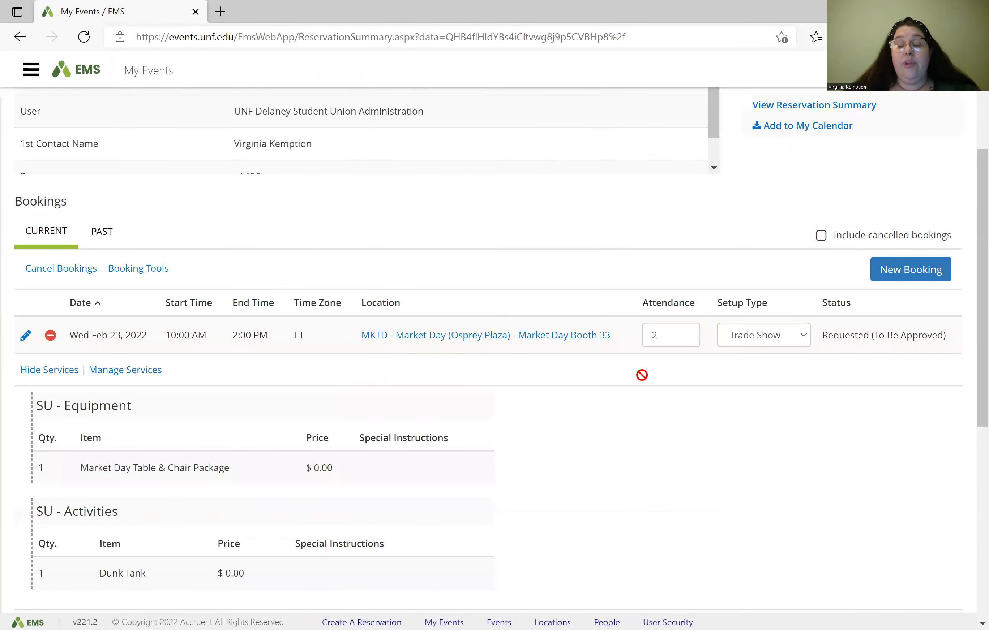
pyautogui.scroll(1, 645, 382)
pyautogui.scroll(2, 645, 382)
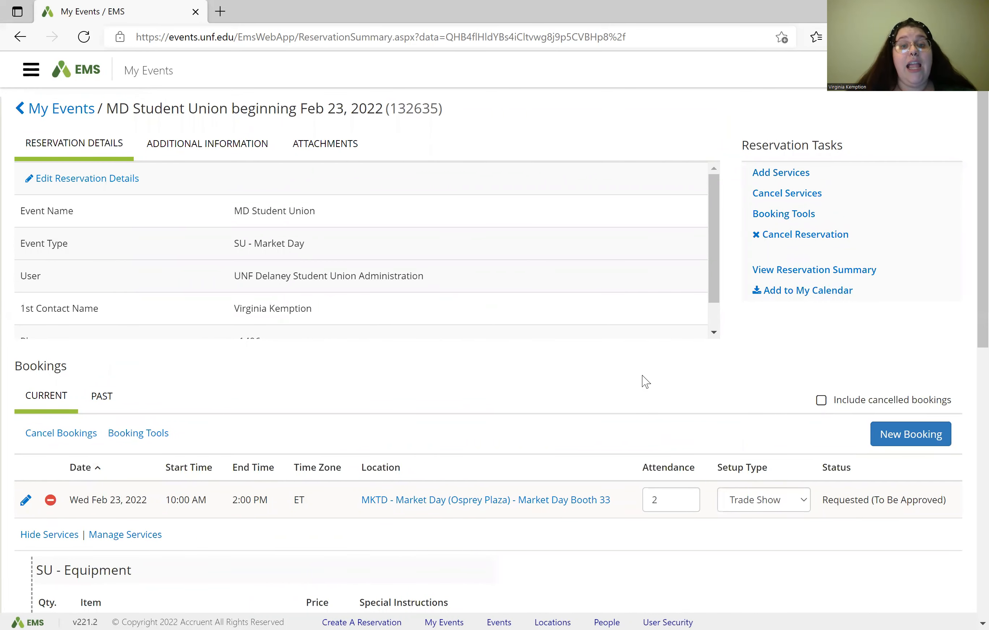
pyautogui.click(916, 439)
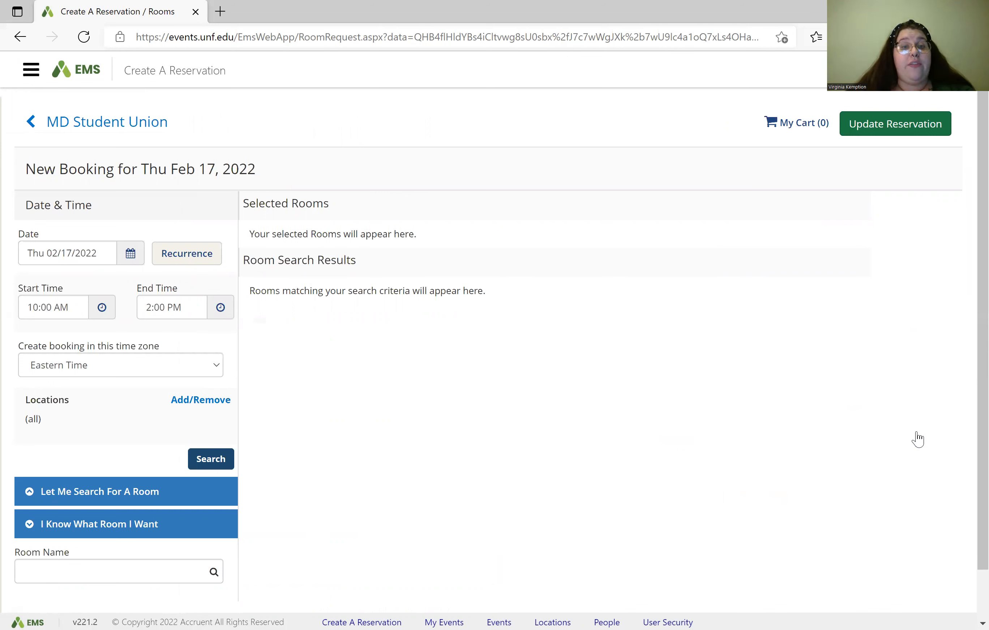
pyautogui.click(120, 127)
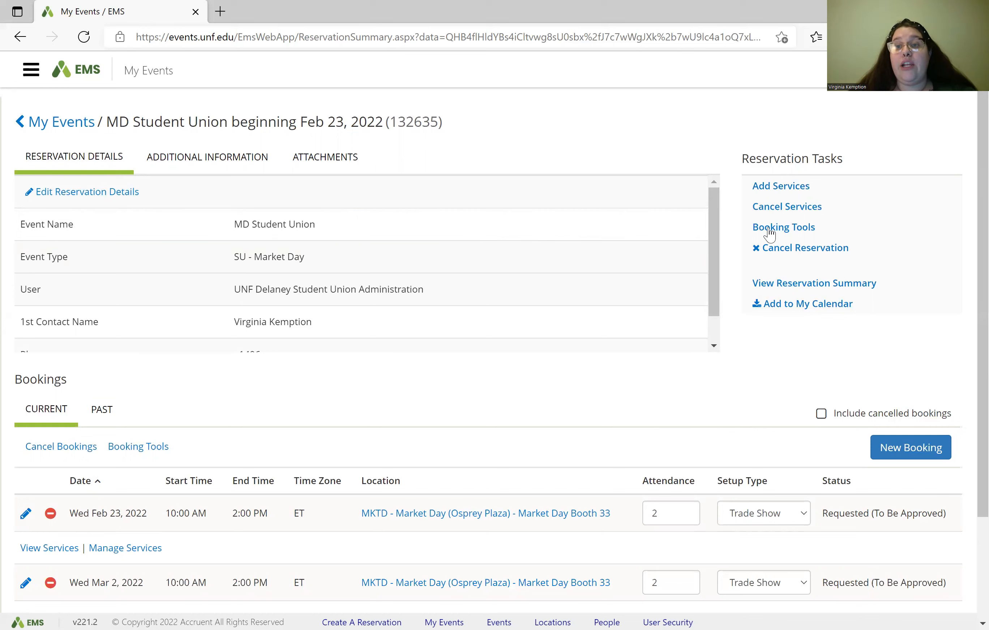
pyautogui.click(786, 231)
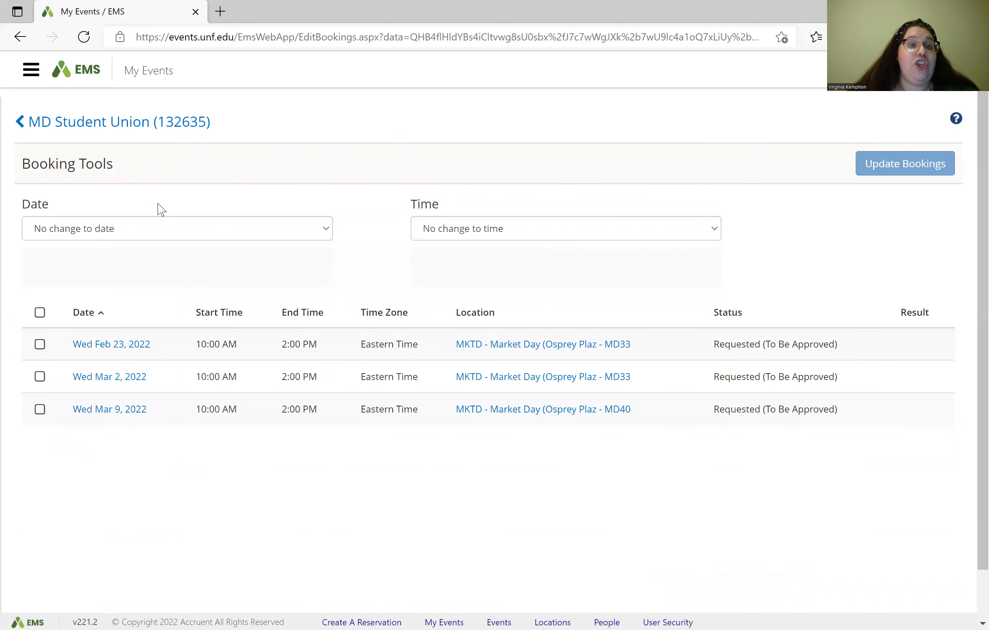
pyautogui.click(128, 228)
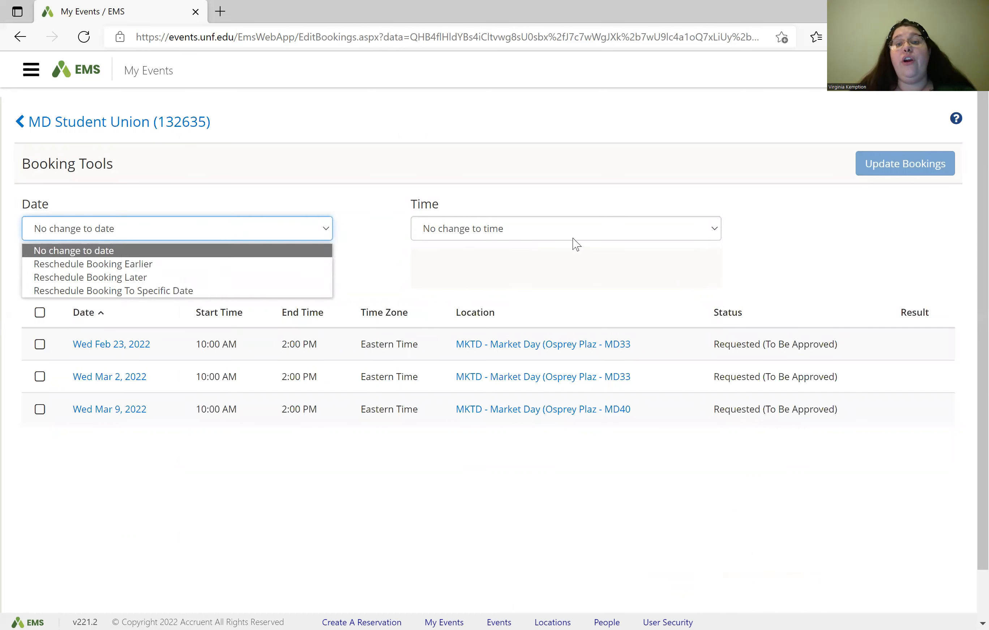
pyautogui.click(582, 233)
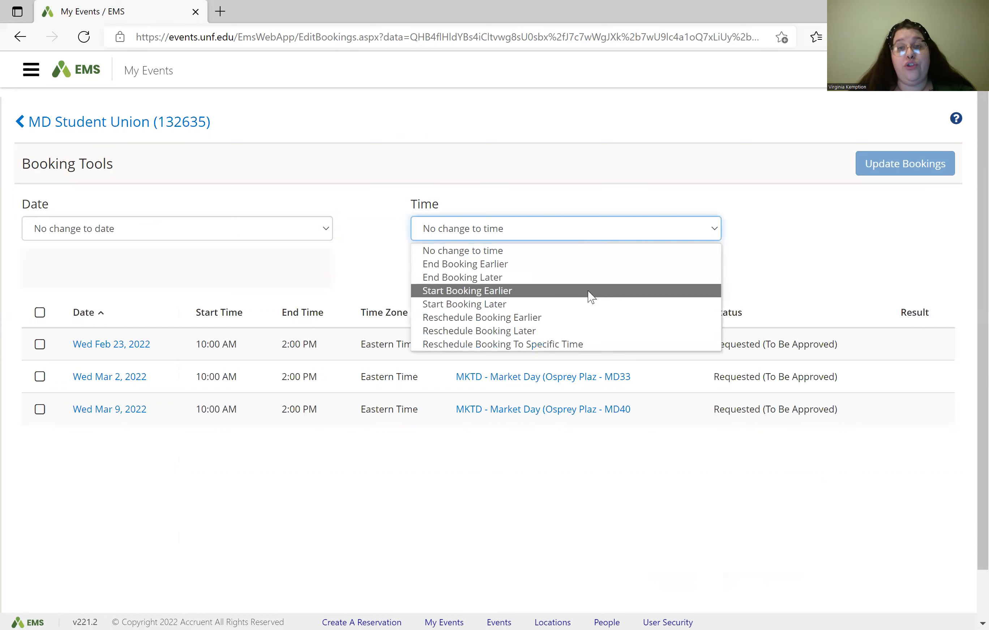
pyautogui.click(250, 245)
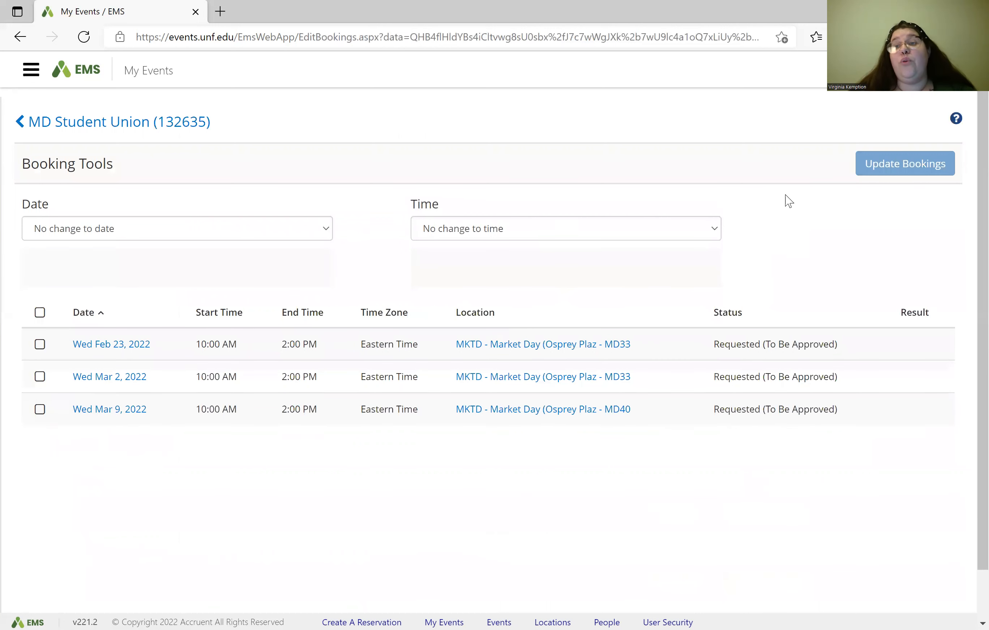
pyautogui.click(72, 128)
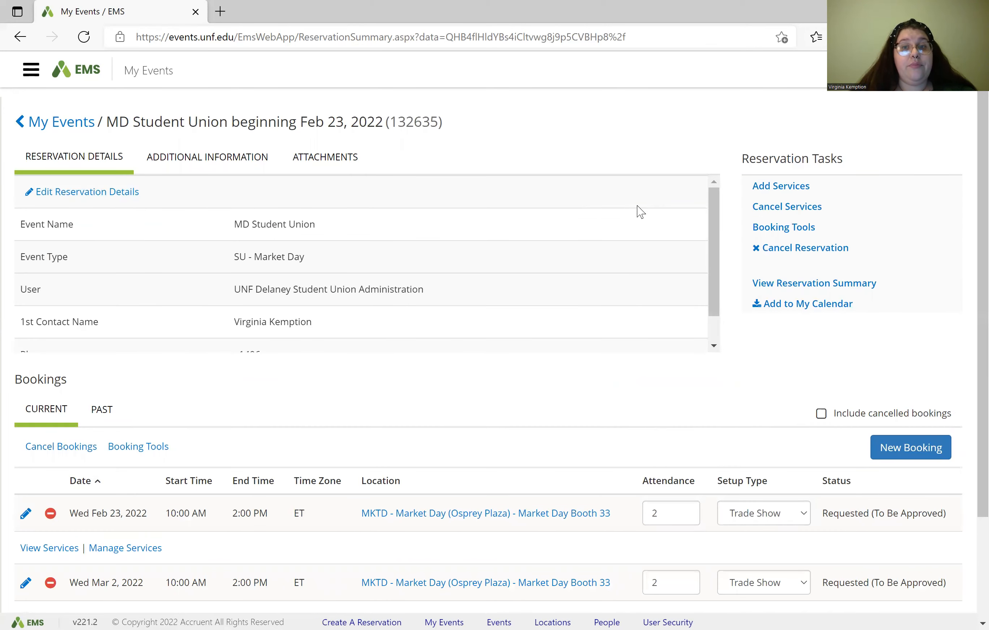
pyautogui.scroll(-1, 682, 292)
pyautogui.scroll(-1, 683, 292)
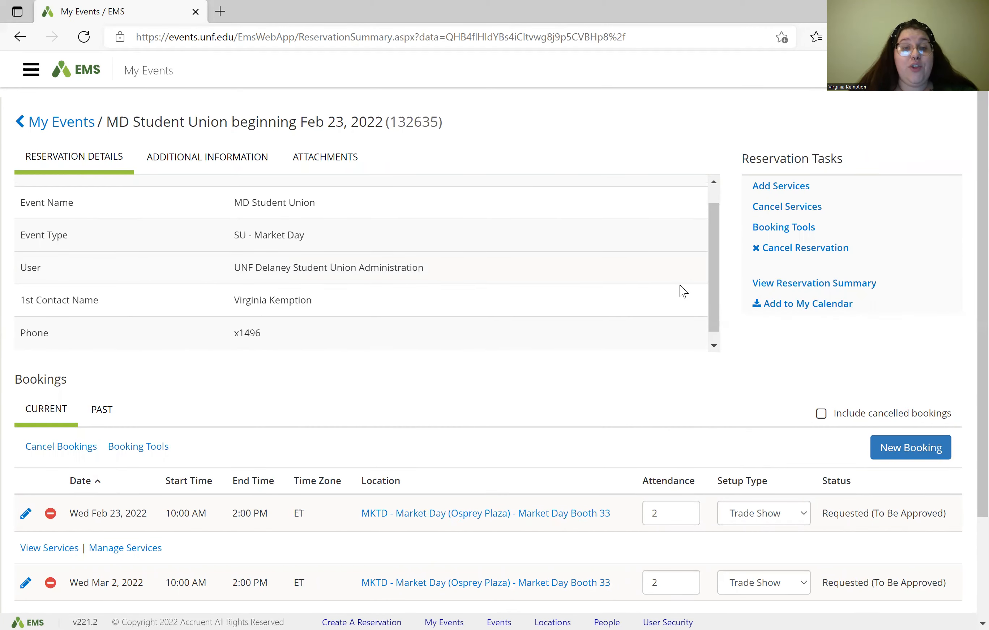
pyautogui.scroll(-1, 689, 362)
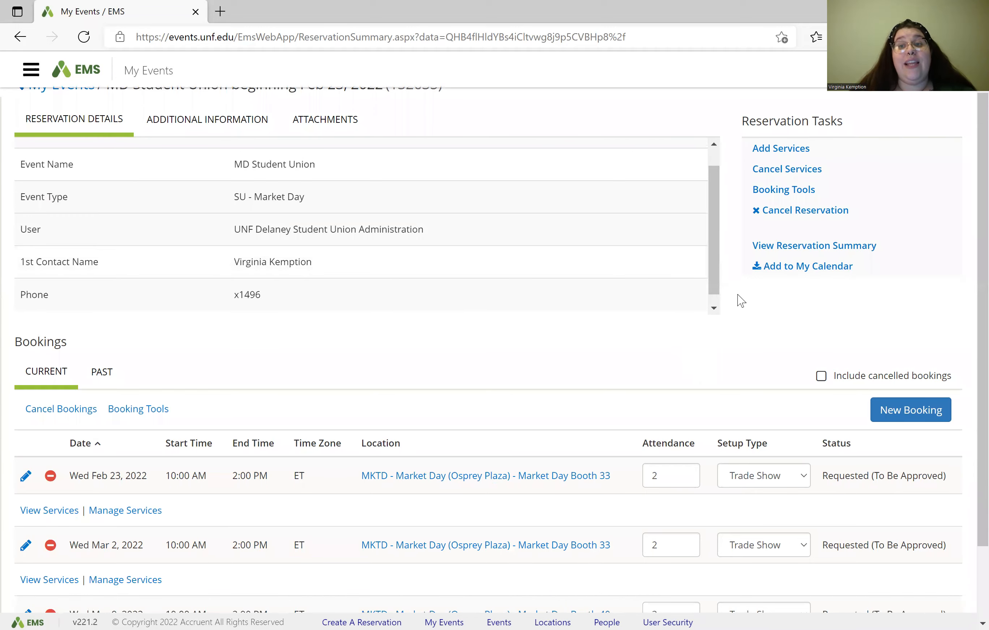
pyautogui.click(805, 216)
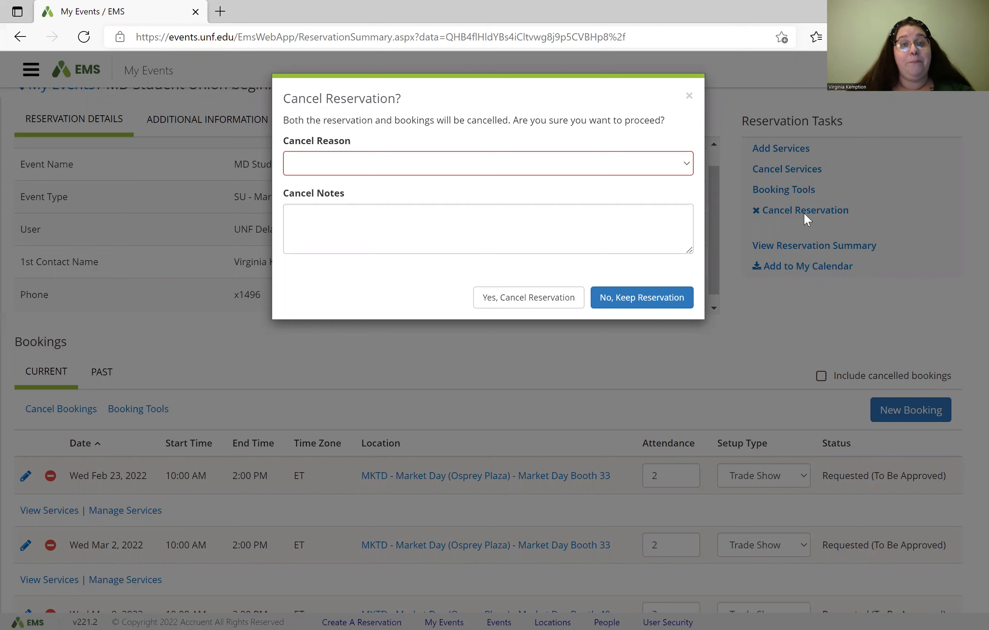
pyautogui.click(686, 174)
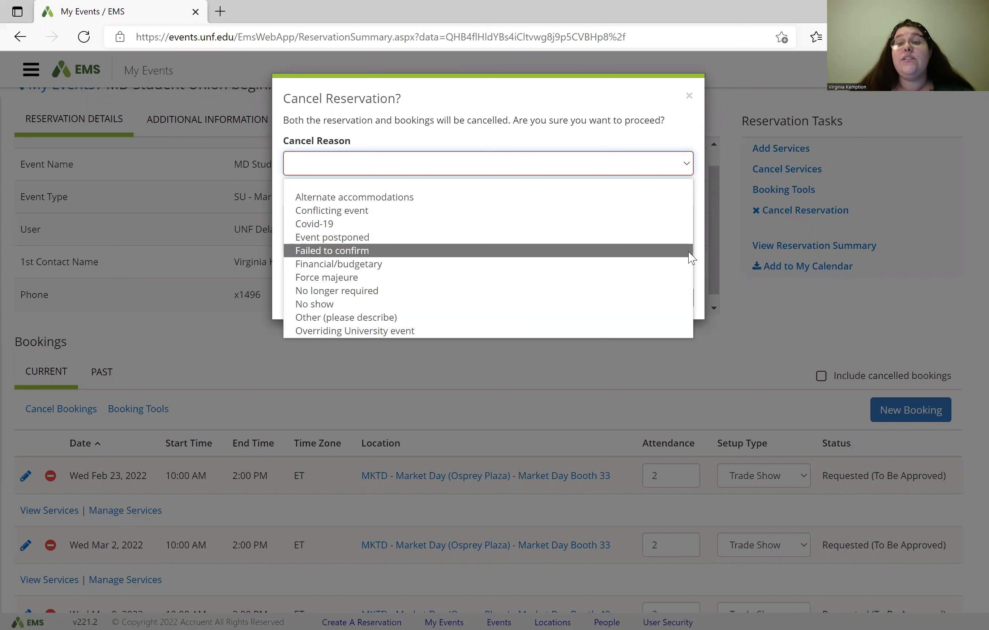
pyautogui.click(698, 253)
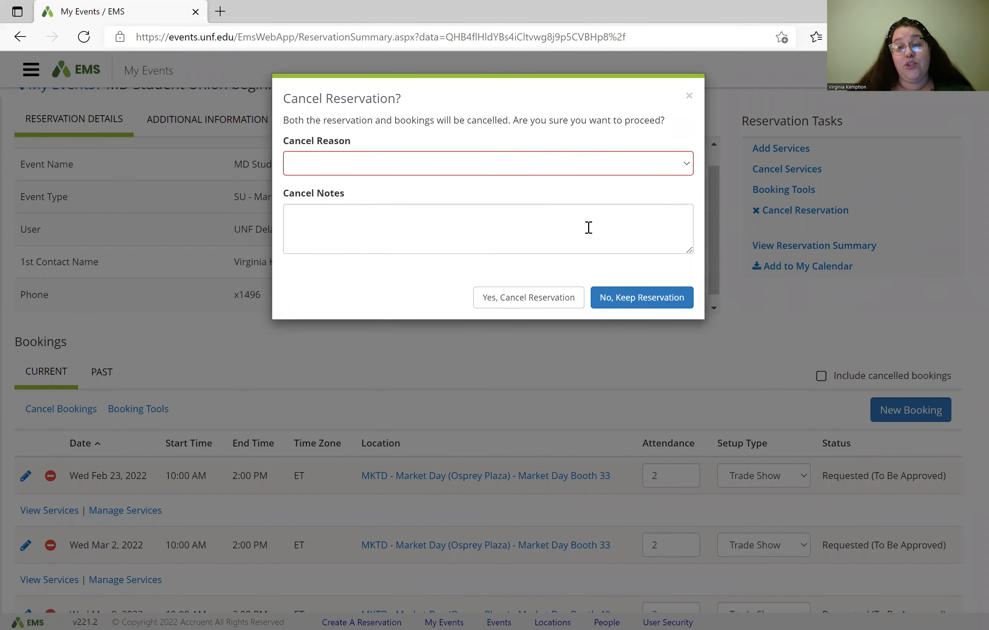
pyautogui.click(648, 305)
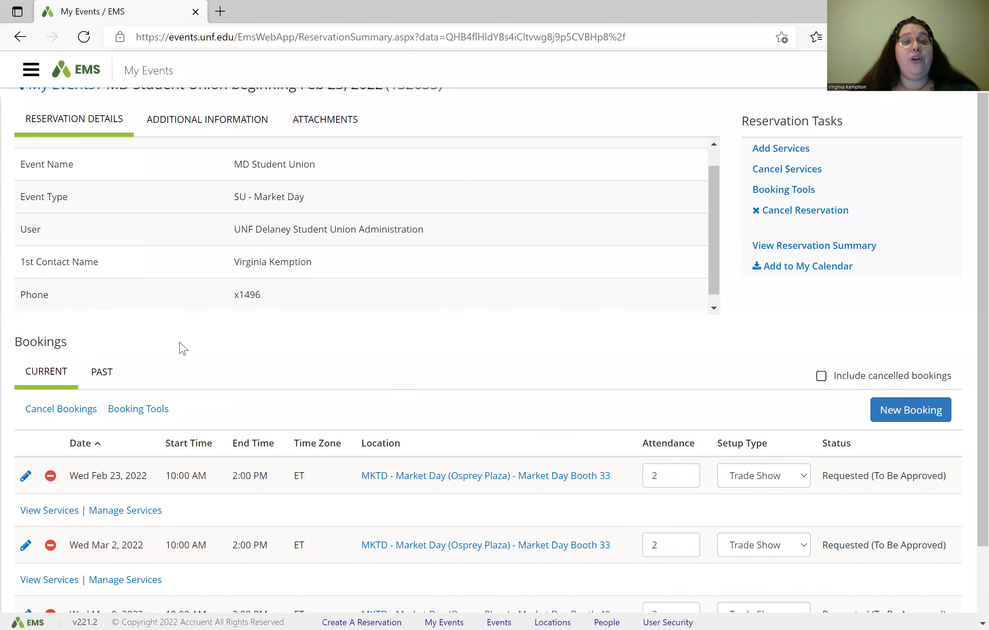
pyautogui.scroll(-2, 182, 347)
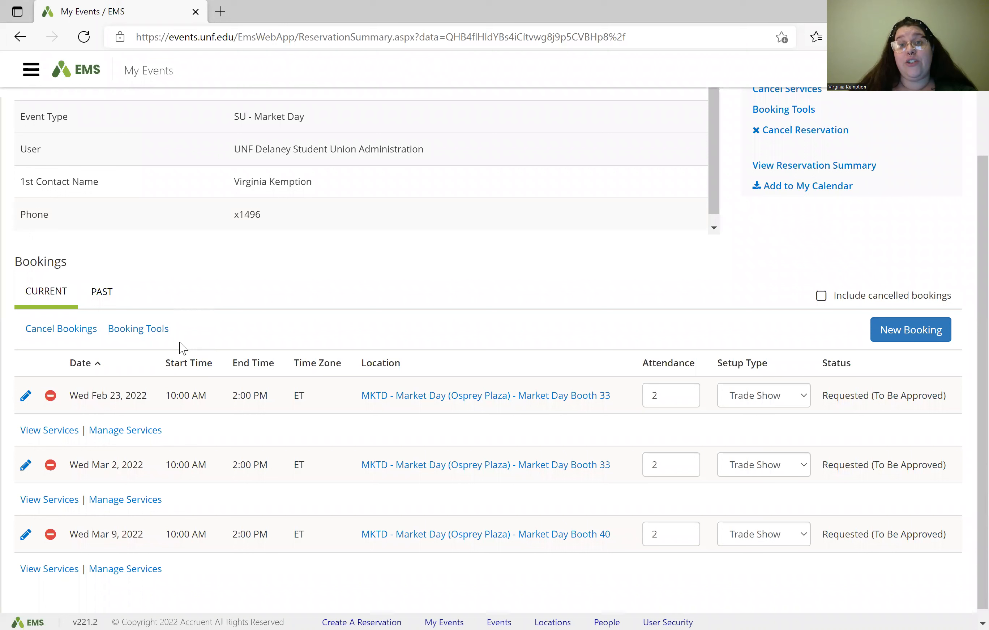
pyautogui.scroll(-1, 182, 348)
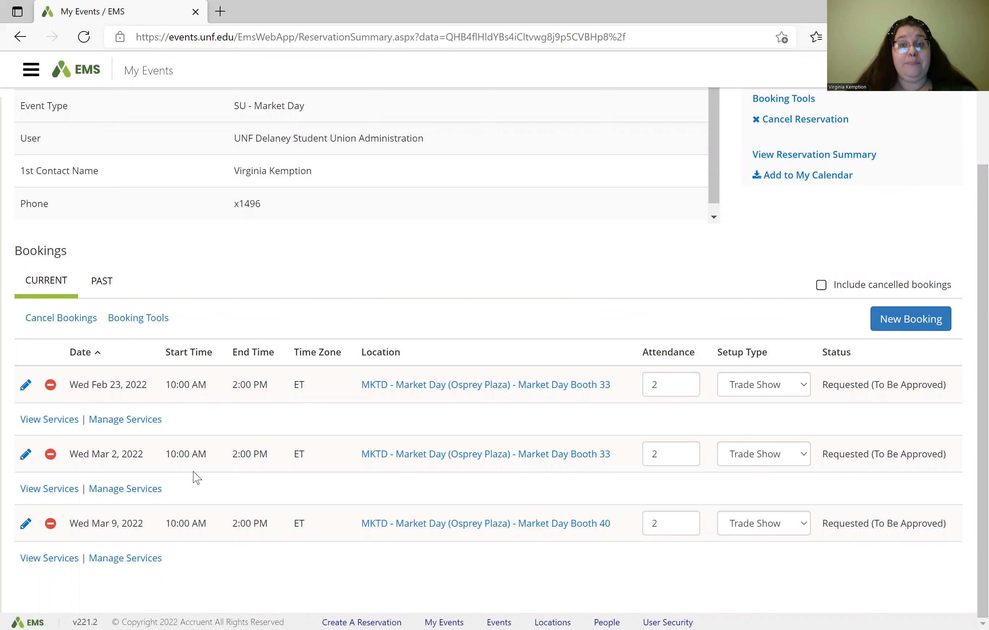
pyautogui.scroll(3, 195, 478)
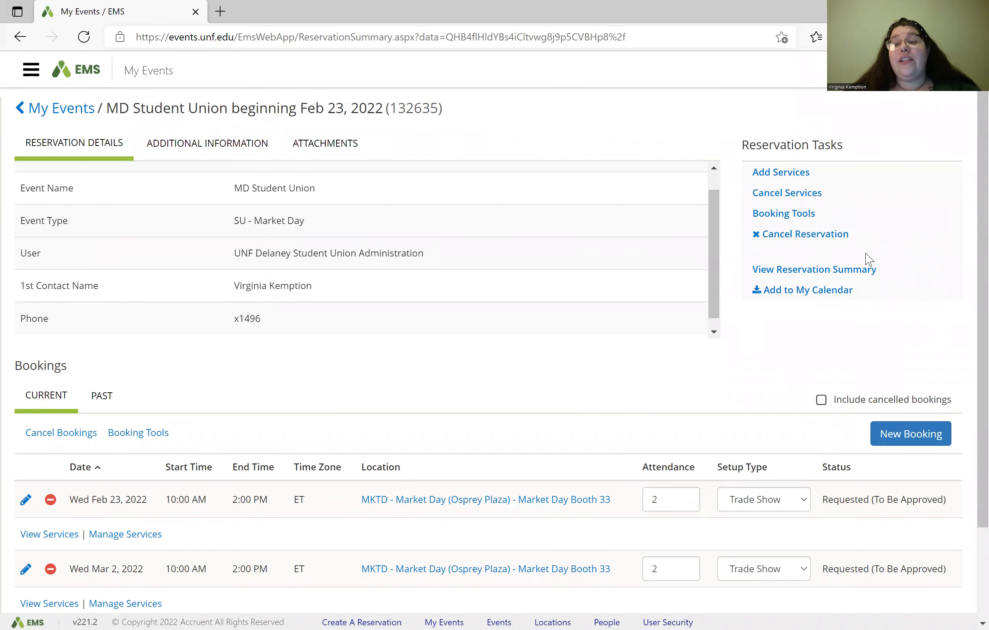
pyautogui.click(844, 270)
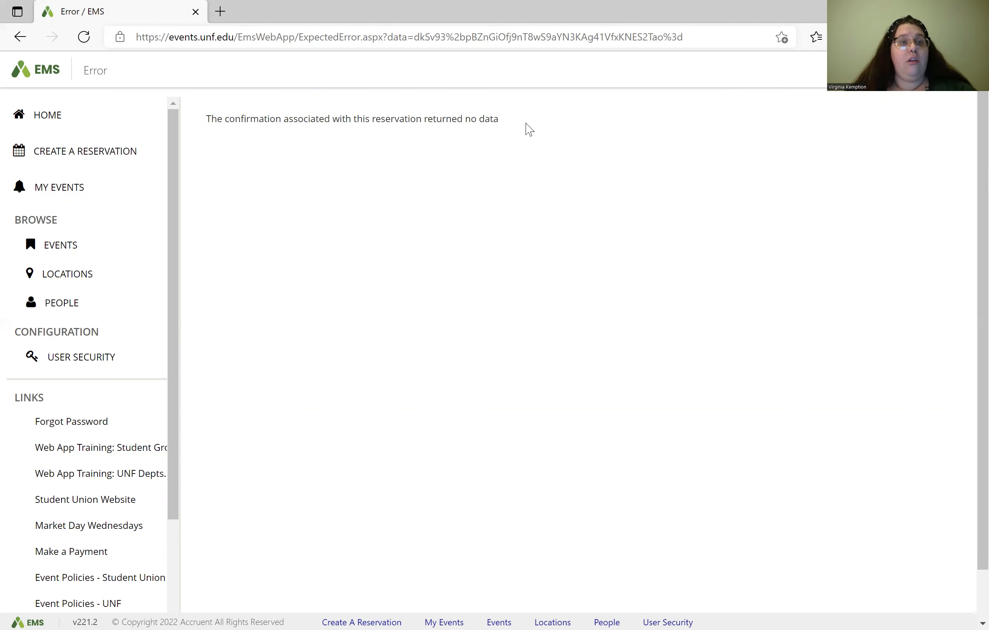
pyautogui.click(20, 37)
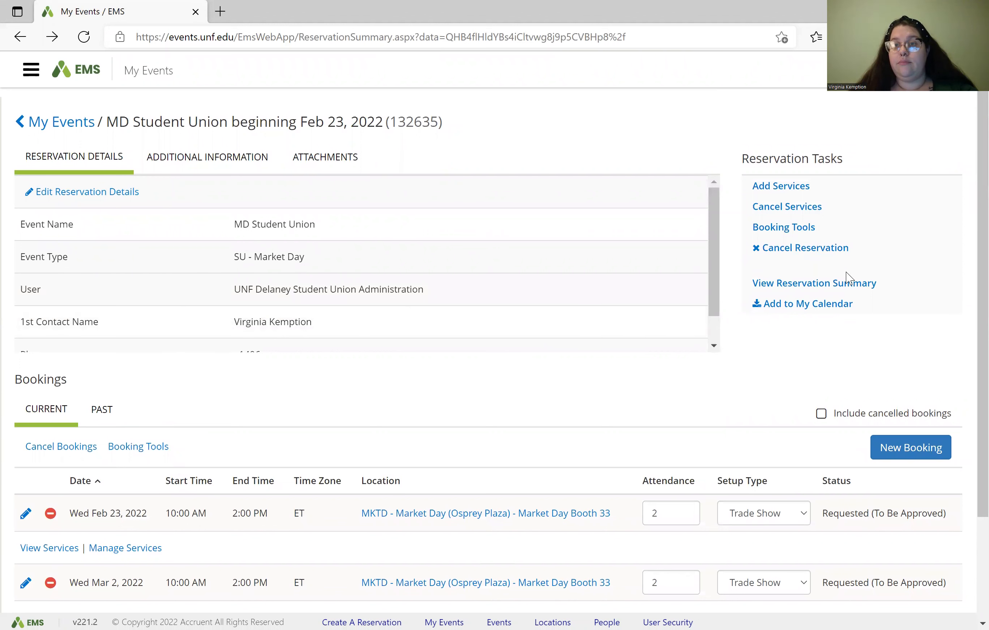
pyautogui.click(846, 288)
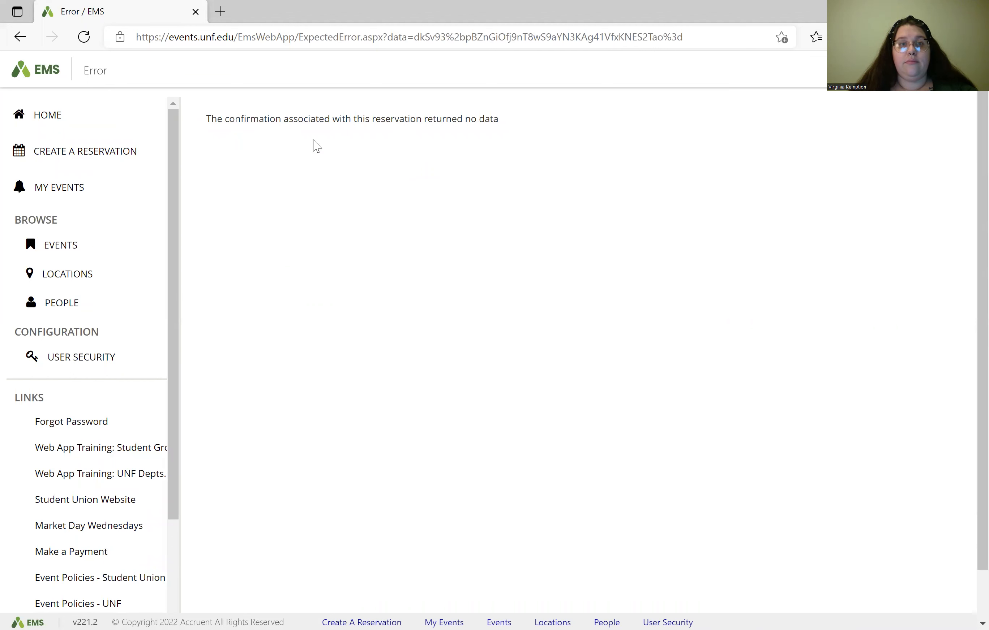
pyautogui.click(20, 36)
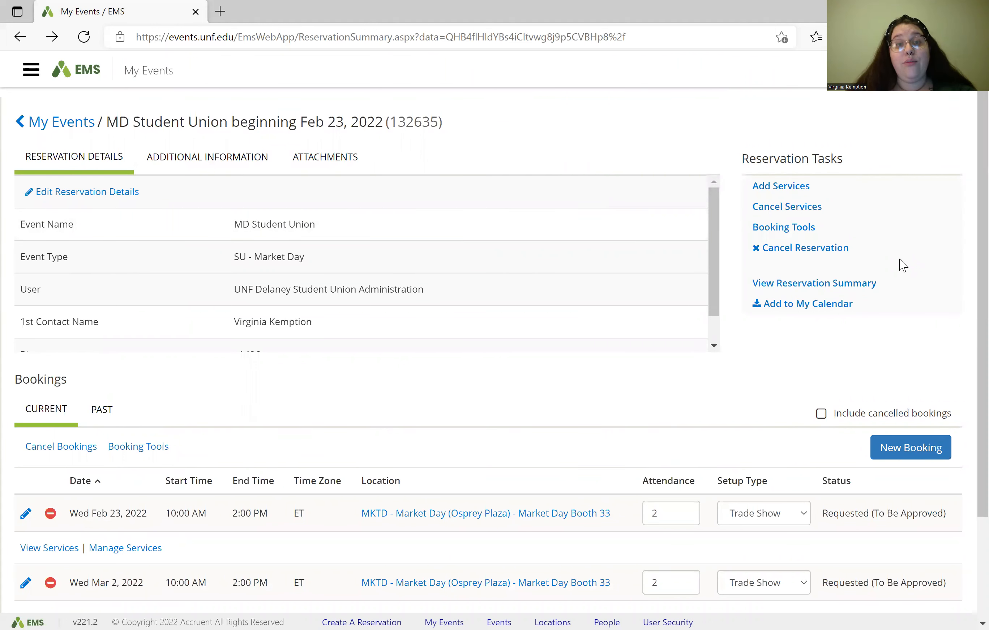
# Step: List the Feb 23, 2022 Booth 33 booking's services: Market Day Table & Chair Package and Dunk Tank
pyautogui.scroll(-3, 305, 417)
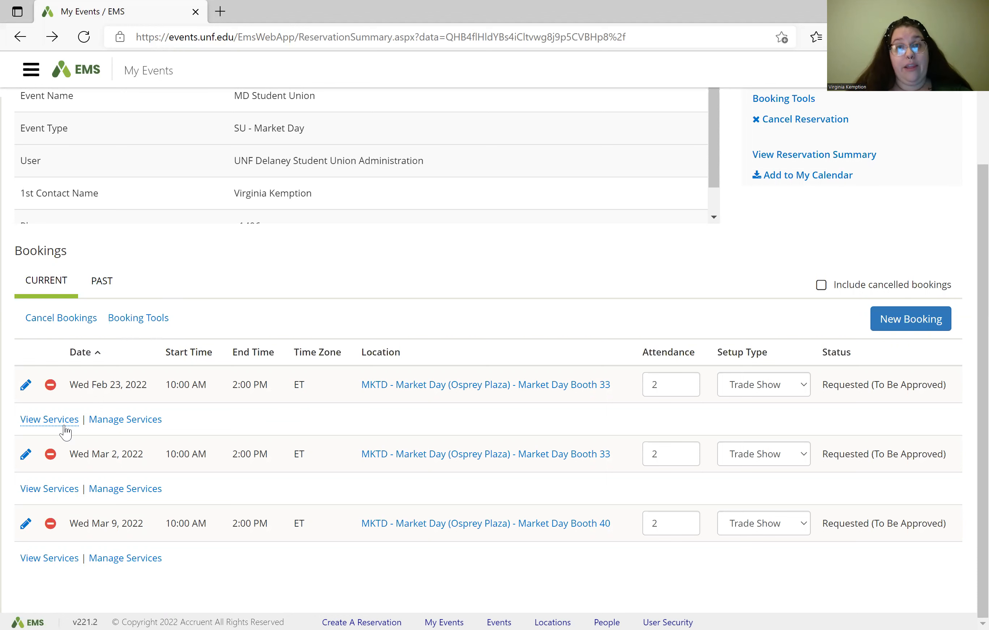
pyautogui.click(50, 420)
pyautogui.scroll(-5, 66, 433)
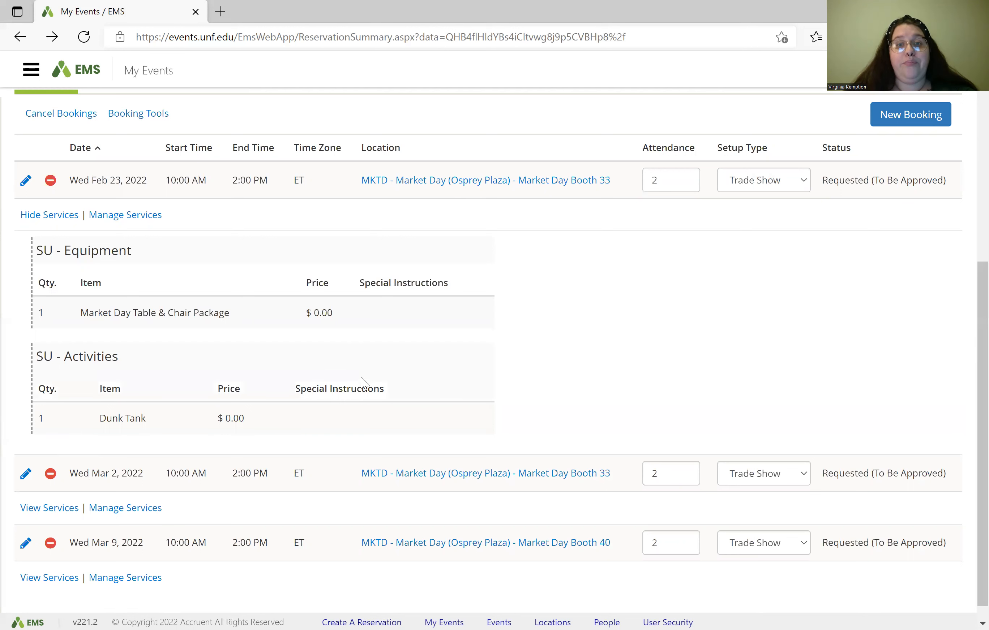
pyautogui.scroll(-1, 361, 386)
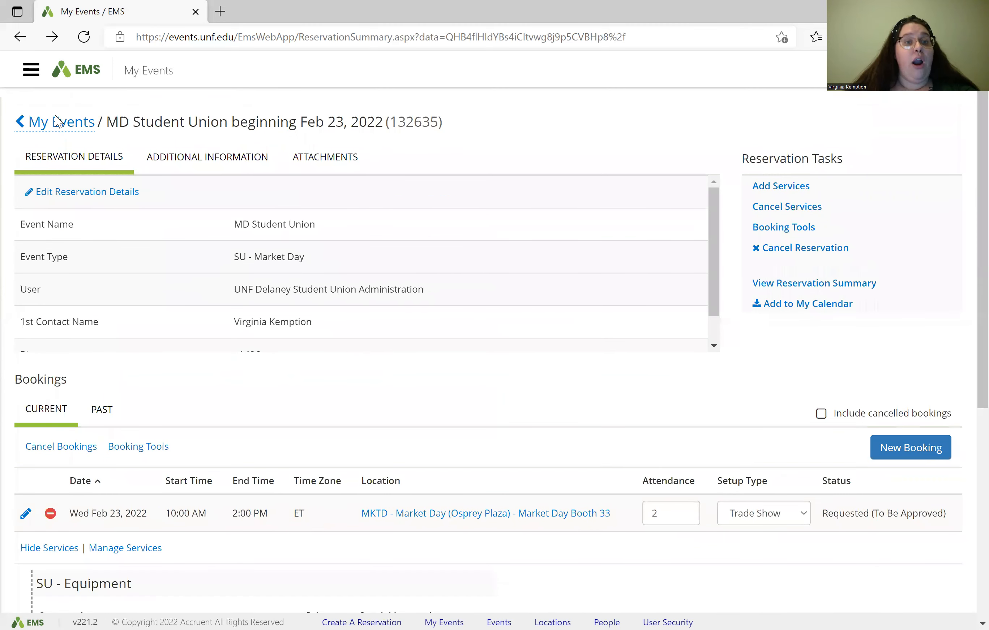
# Step: Go back to My Events, showing three current reservations, and bring up the account menu
pyautogui.click(58, 122)
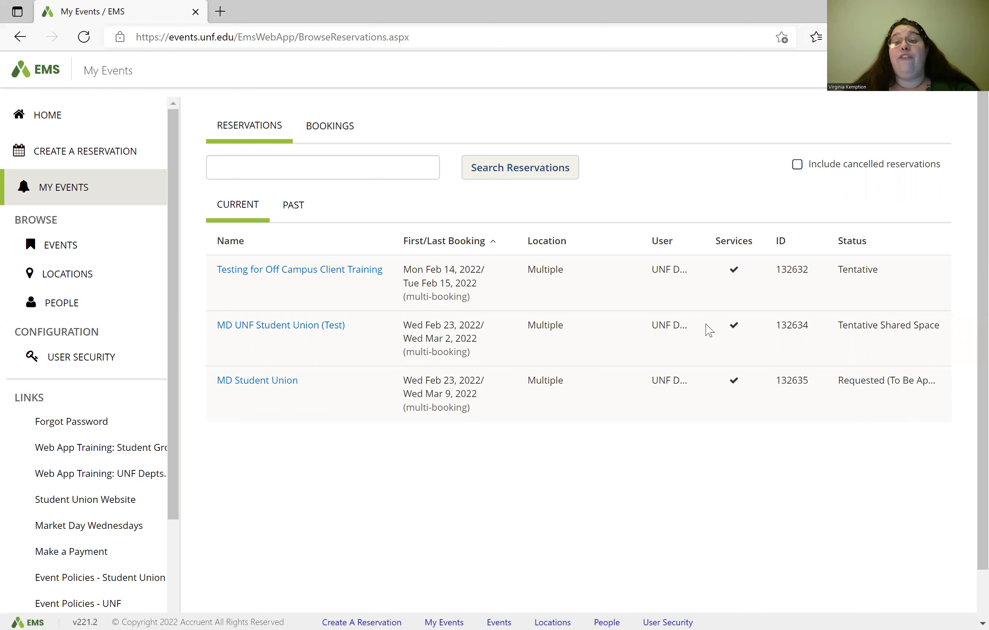
pyautogui.scroll(2, 854, 269)
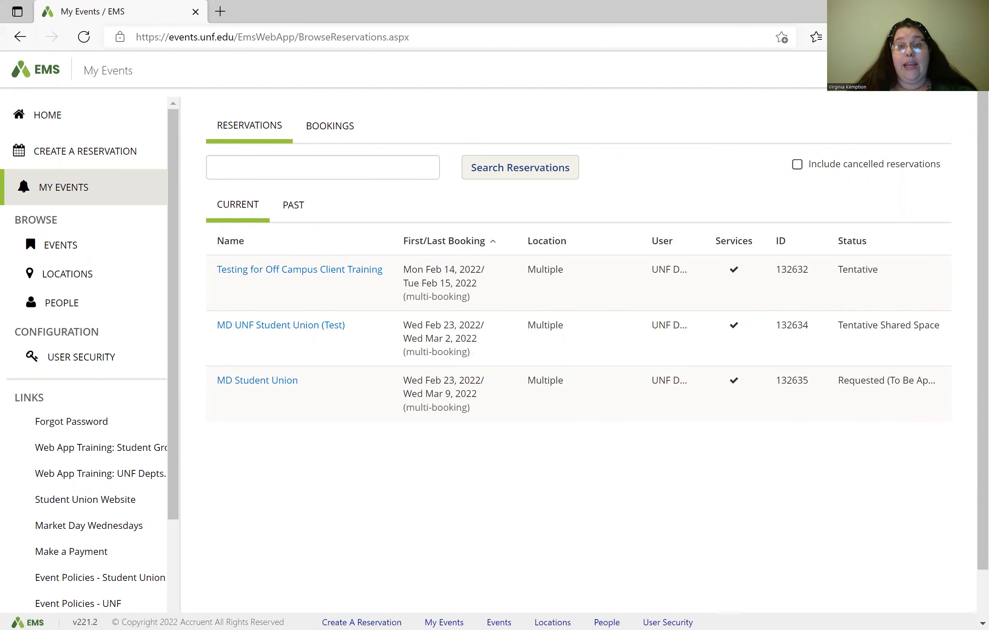
pyautogui.click(921, 70)
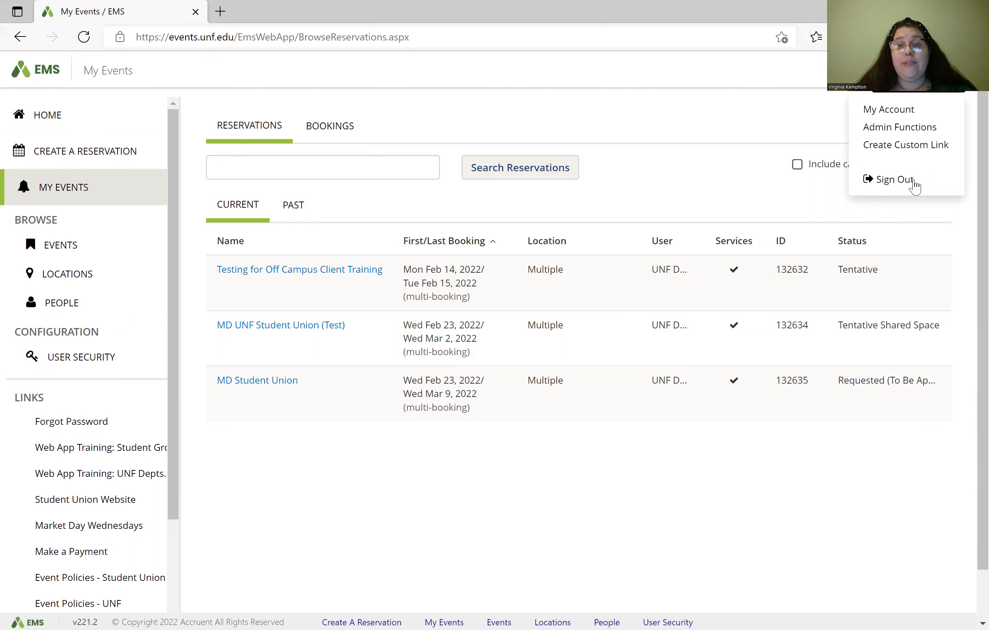
# Step: Sign out of EMS and return to the public reservations home page with its sign-in form
pyautogui.click(915, 184)
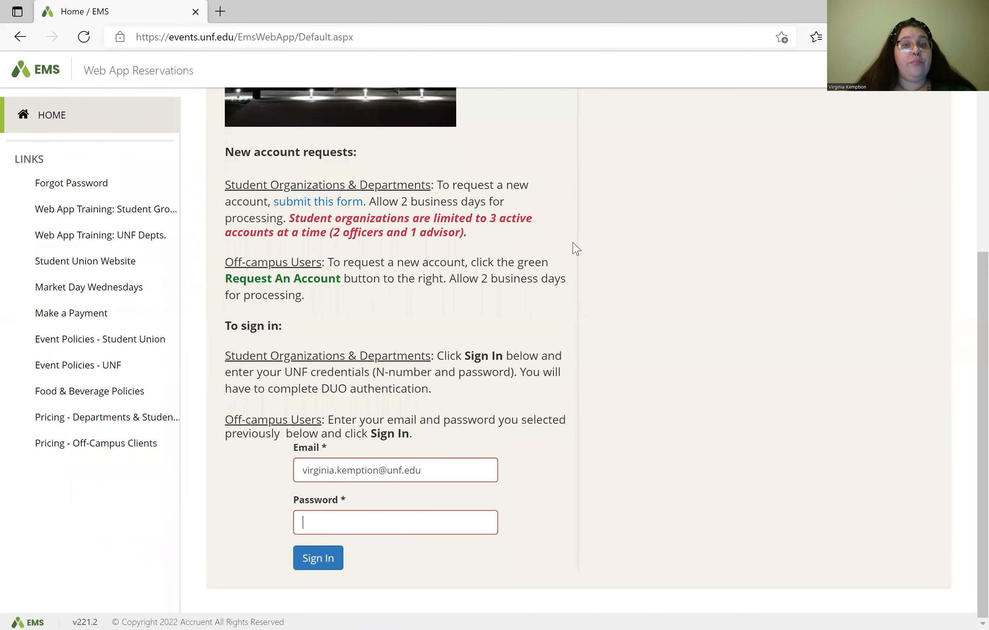
pyautogui.scroll(5, 328, 247)
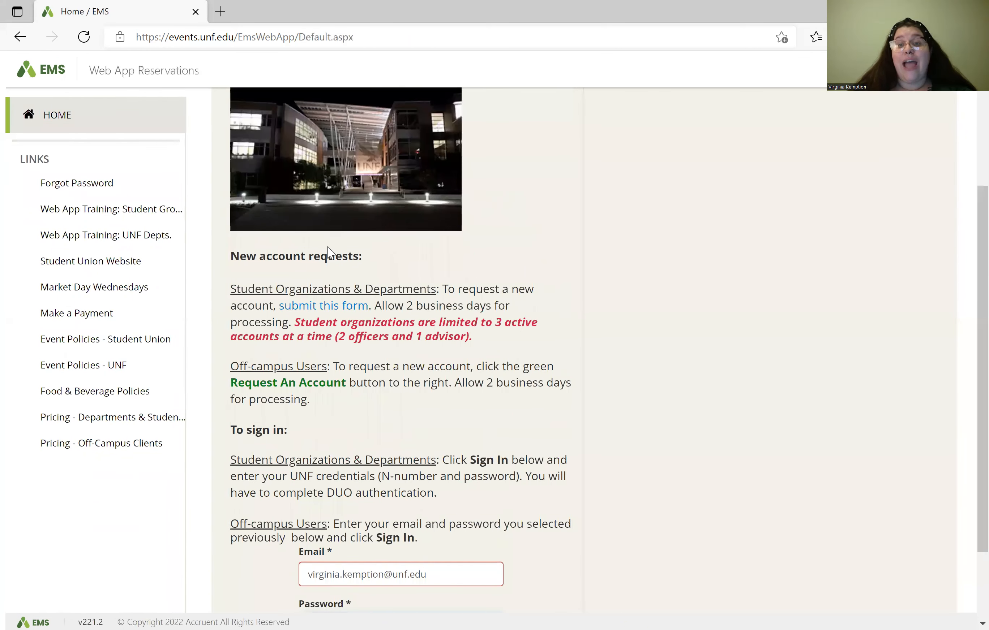